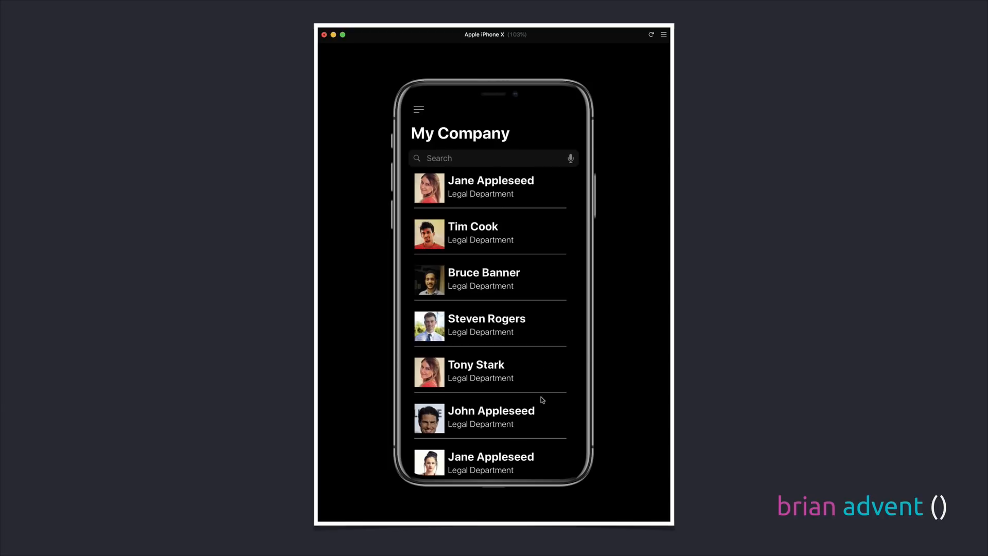
Preview the finished prototype by scrolling through the My Company contact list and opening and closing its side menu
{"action": "left_click_drag", "start_coordinate": [541, 400], "coordinate": [582, 419]}
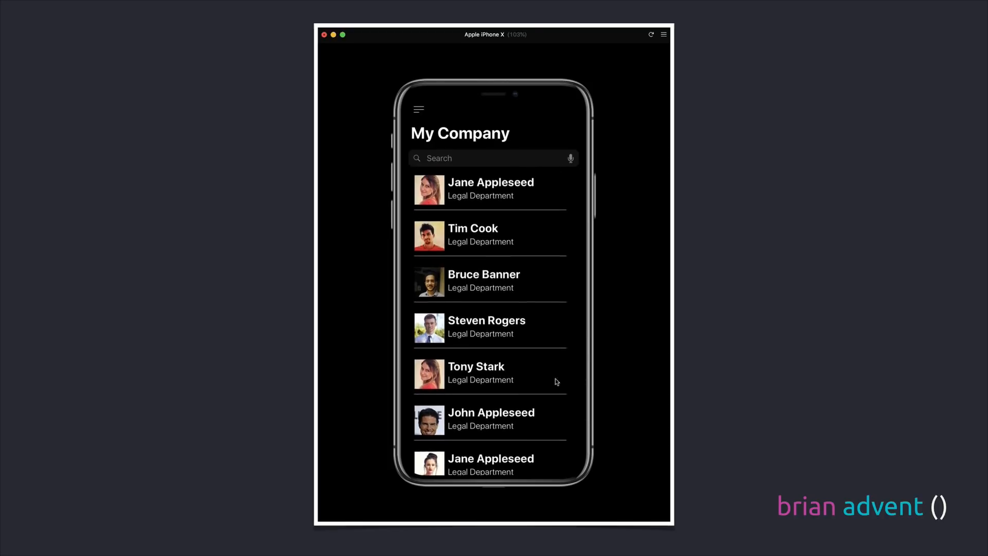
{"action": "left_click_drag", "start_coordinate": [554, 379], "coordinate": [541, 221]}
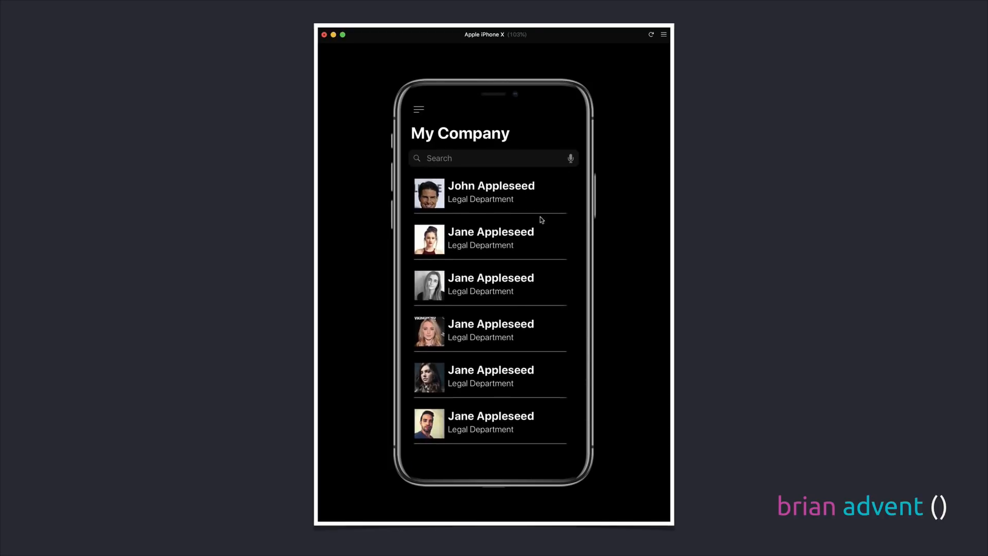
{"action": "left_click", "coordinate": [418, 110]}
{"action": "left_click", "coordinate": [537, 135]}
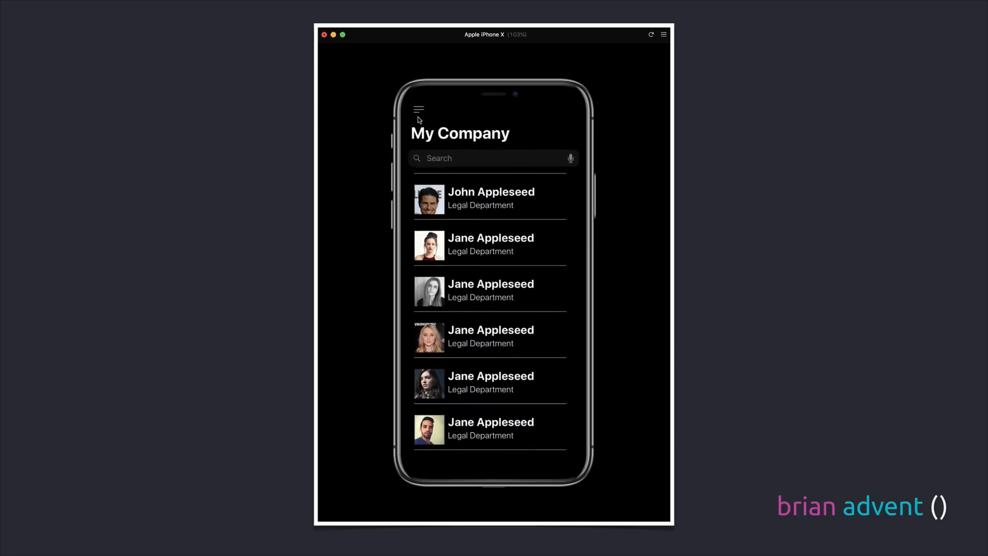
{"action": "left_click", "coordinate": [418, 109]}
{"action": "left_click", "coordinate": [553, 134]}
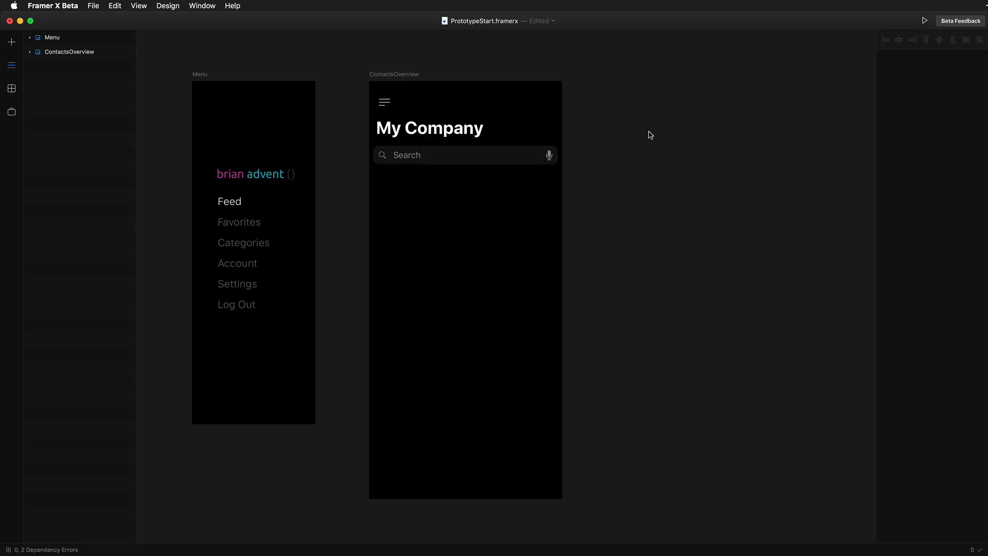
Inspect the ContactsOverview frame, the Menu frame and the My Company navigation bar
{"action": "left_click", "coordinate": [418, 75]}
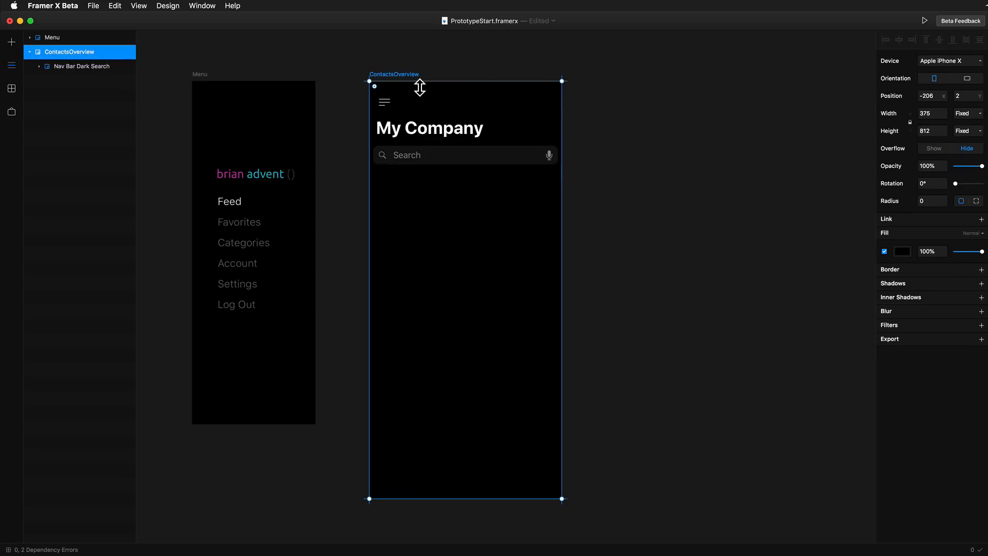
{"action": "left_click", "coordinate": [207, 75]}
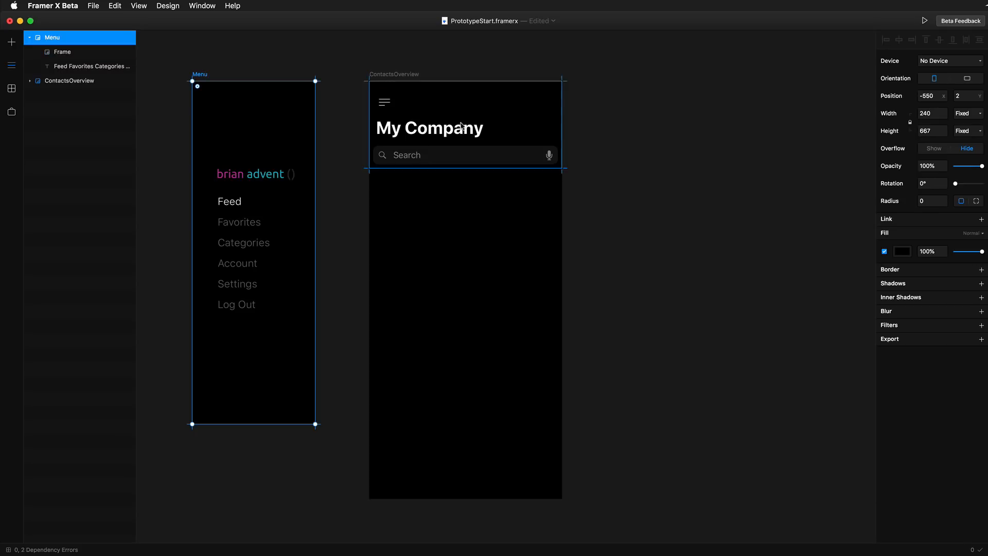
{"action": "left_click", "coordinate": [622, 178]}
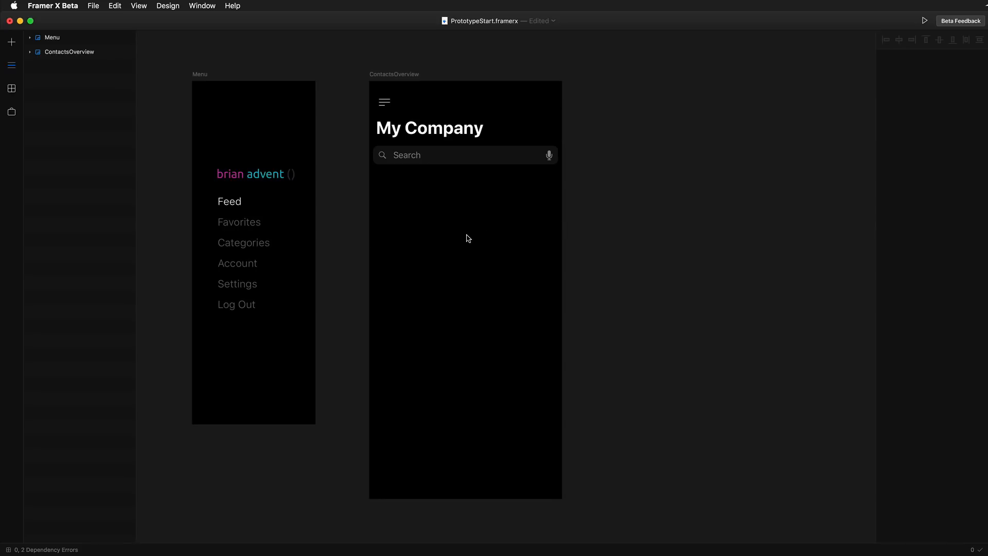
{"action": "left_click", "coordinate": [439, 139]}
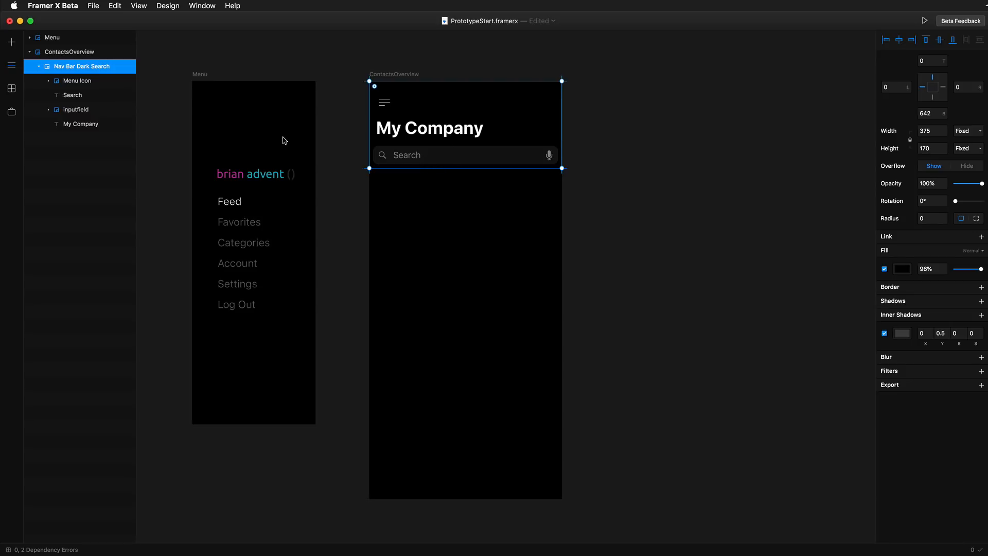
Search the components for "nav" and try out the dark search navigation bar on the ContactsOverview frame, removing it again
{"action": "left_click", "coordinate": [12, 89]}
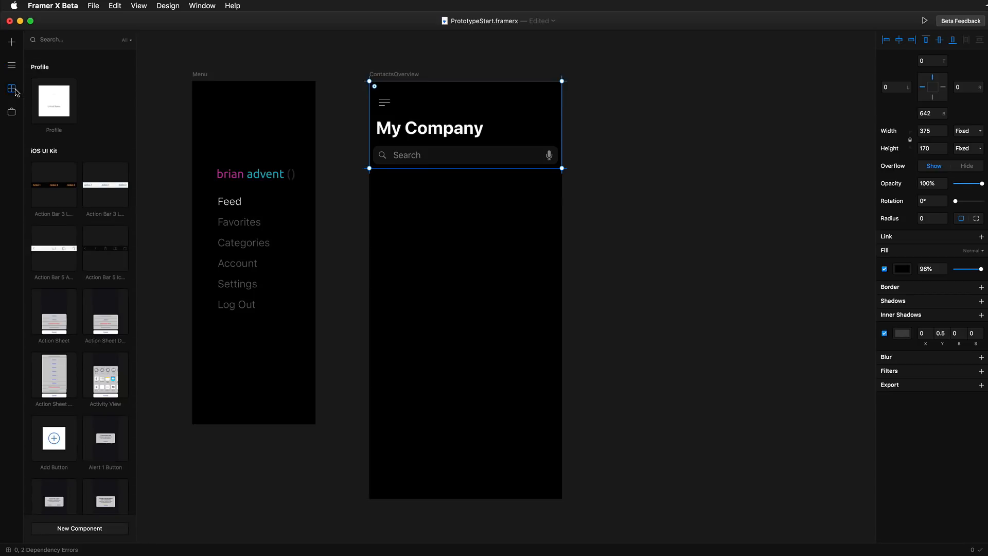
{"action": "left_click", "coordinate": [54, 40]}
{"action": "type", "text": "ne"}
{"action": "key", "text": "BackSpace"}
{"action": "type", "text": "a"}
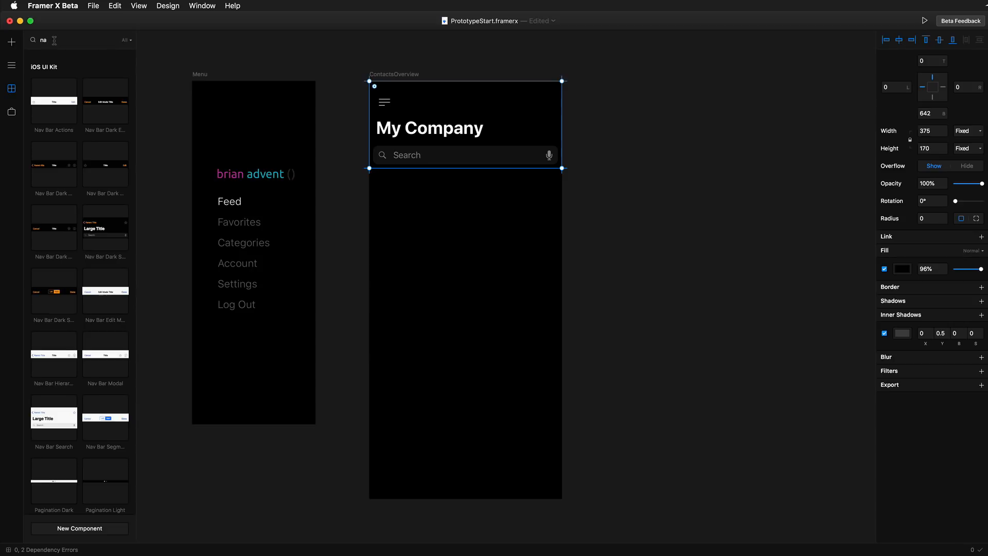
{"action": "type", "text": "v"}
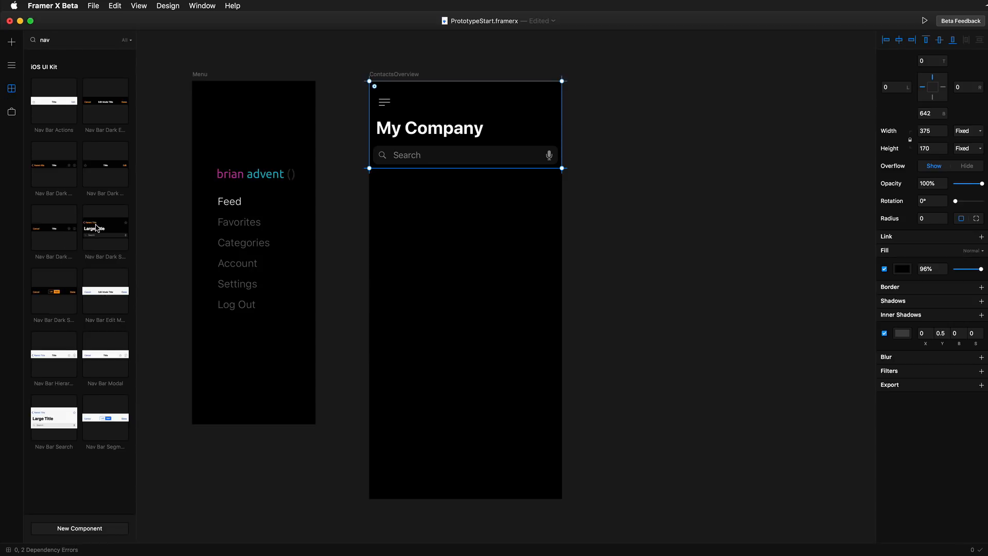
{"action": "left_click_drag", "start_coordinate": [103, 236], "coordinate": [445, 269]}
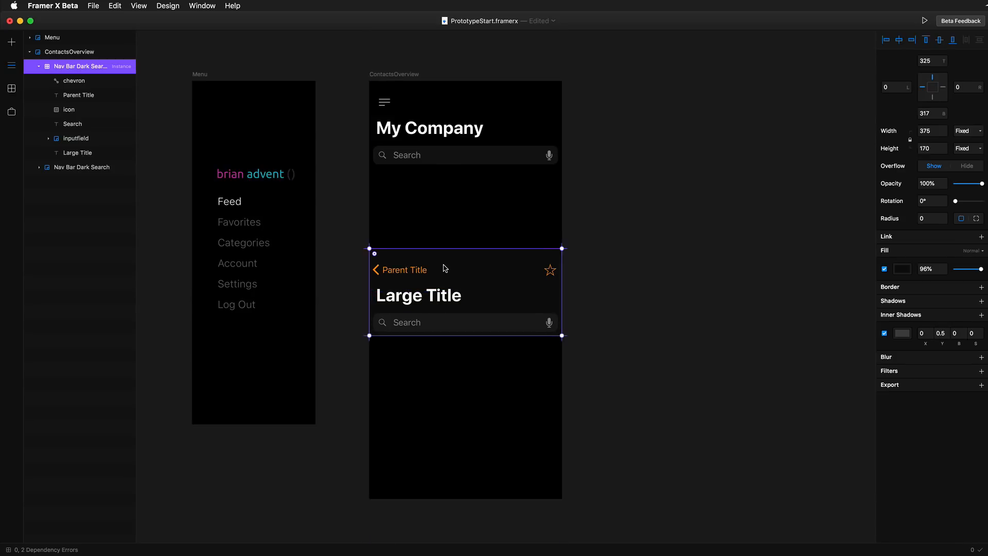
{"action": "key", "text": "BackSpace"}
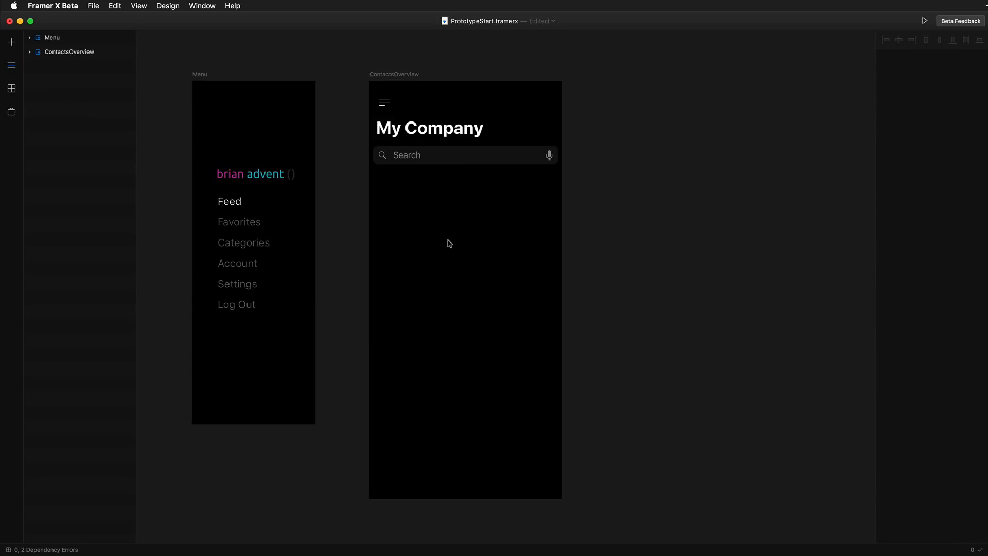
Pin the My Company navigation bar to the right edge of the ContactsOverview frame
{"action": "left_click", "coordinate": [445, 152]}
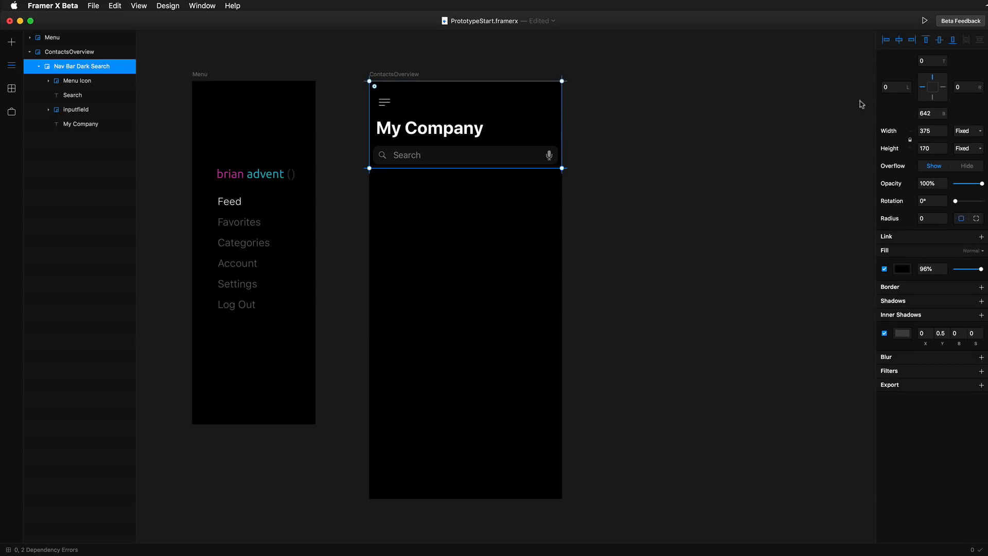
{"action": "mouse_move", "coordinate": [946, 91]}
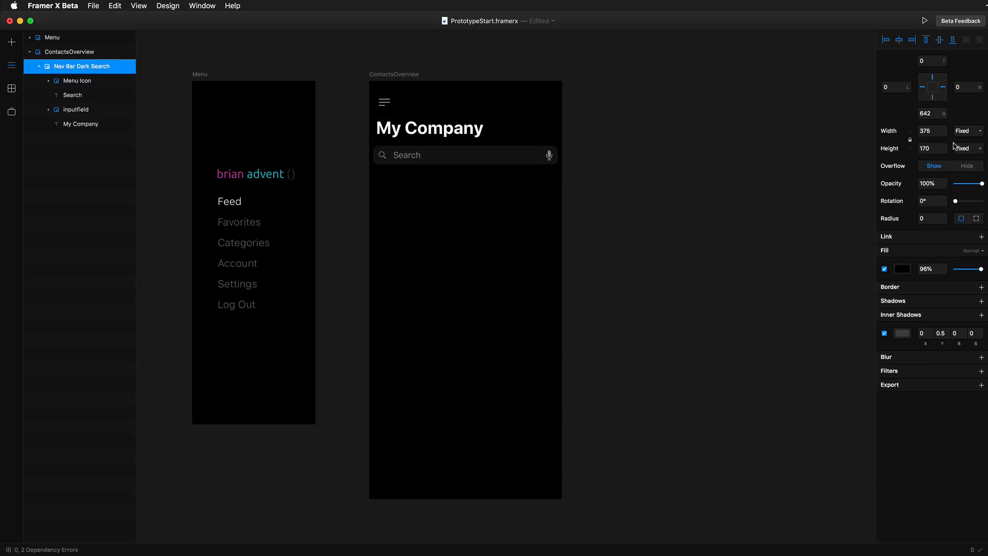
{"action": "left_click", "coordinate": [528, 366]}
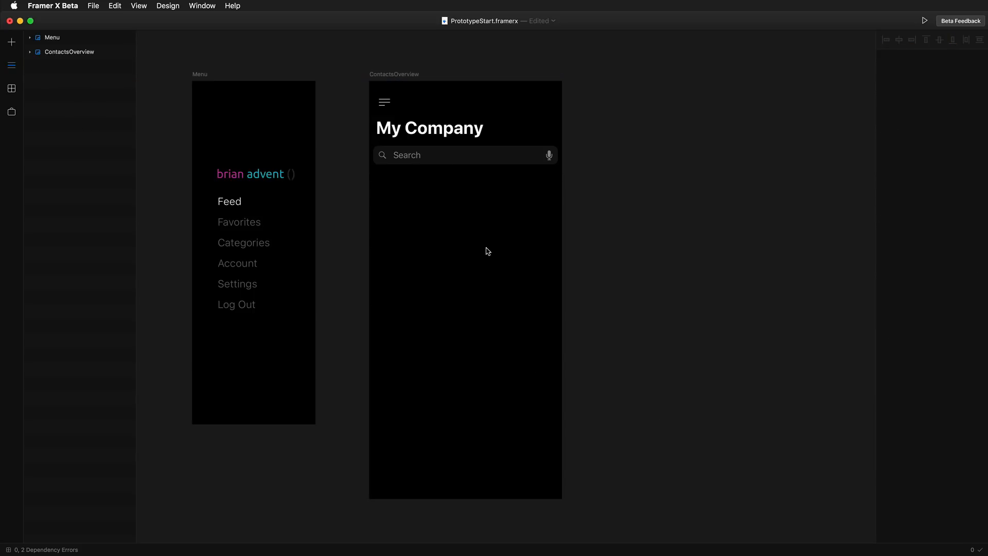
Try enlarging the ContactsOverview frame from its lower-right corner to test the navigation bar's pinning
{"action": "left_click", "coordinate": [407, 75]}
{"action": "left_click_drag", "start_coordinate": [565, 501], "coordinate": [589, 530]}
{"action": "left_click", "coordinate": [586, 405]}
Add a new Apple iPhone X frame beside the ContactsOverview frame
{"action": "left_click", "coordinate": [12, 42]}
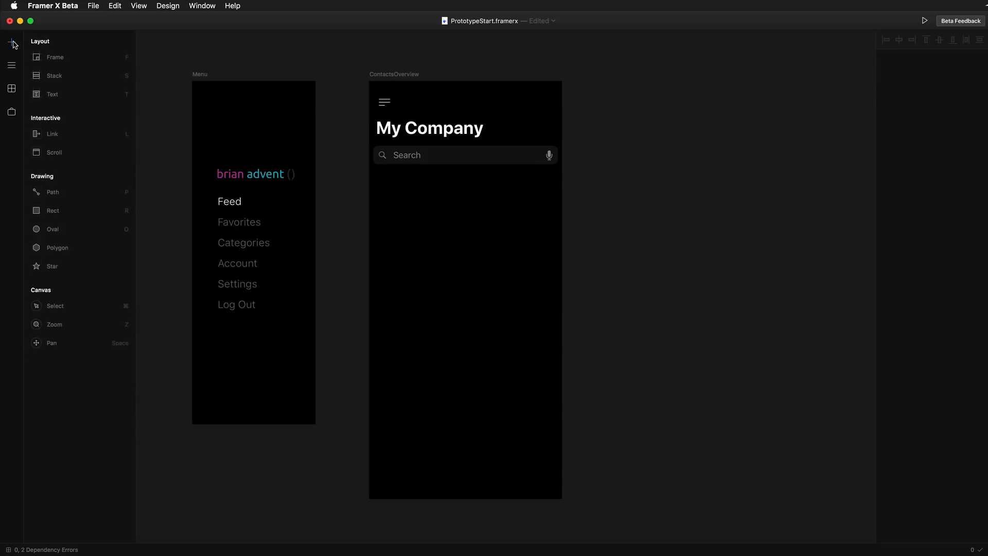
{"action": "left_click", "coordinate": [55, 58]}
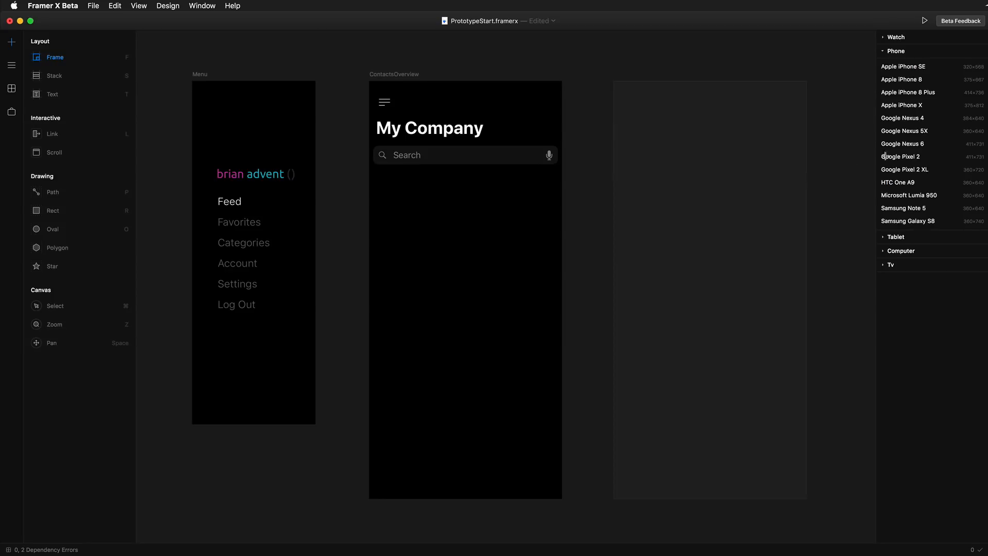
{"action": "left_click", "coordinate": [681, 137]}
{"action": "scroll", "coordinate": [481, 150], "scroll_direction": "left", "scroll_amount": 5}
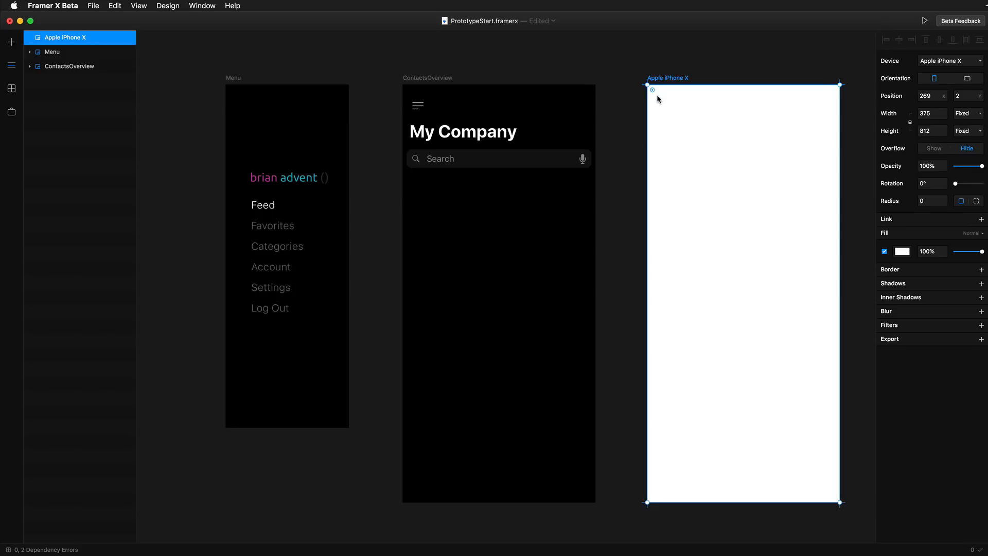
{"action": "scroll", "coordinate": [657, 97], "scroll_direction": "right", "scroll_amount": 3}
{"action": "scroll", "coordinate": [658, 99], "scroll_direction": "left", "scroll_amount": 1}
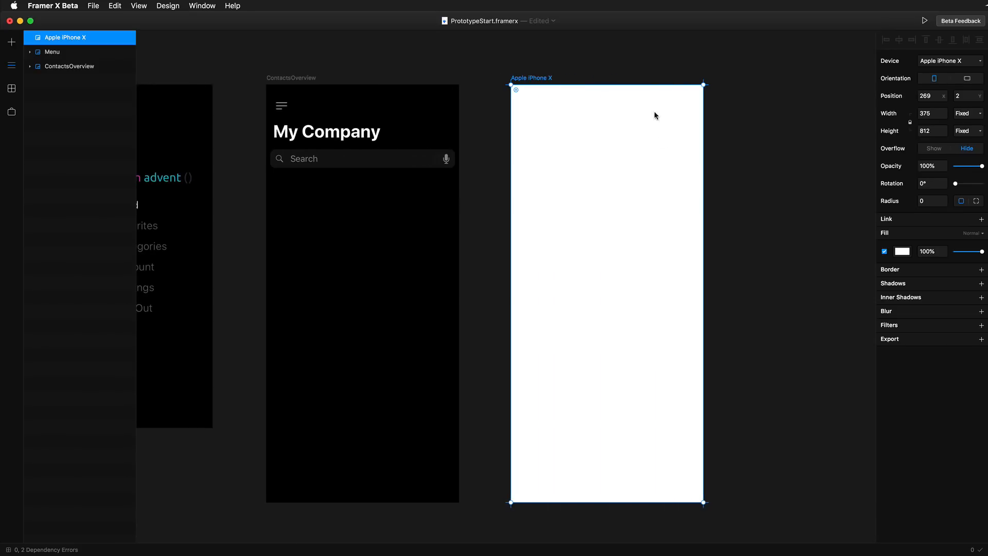
Set the new iPhone X frame's fill to solid black, #000000
{"action": "left_click", "coordinate": [904, 251]}
{"action": "left_click_drag", "start_coordinate": [912, 336], "coordinate": [850, 398]}
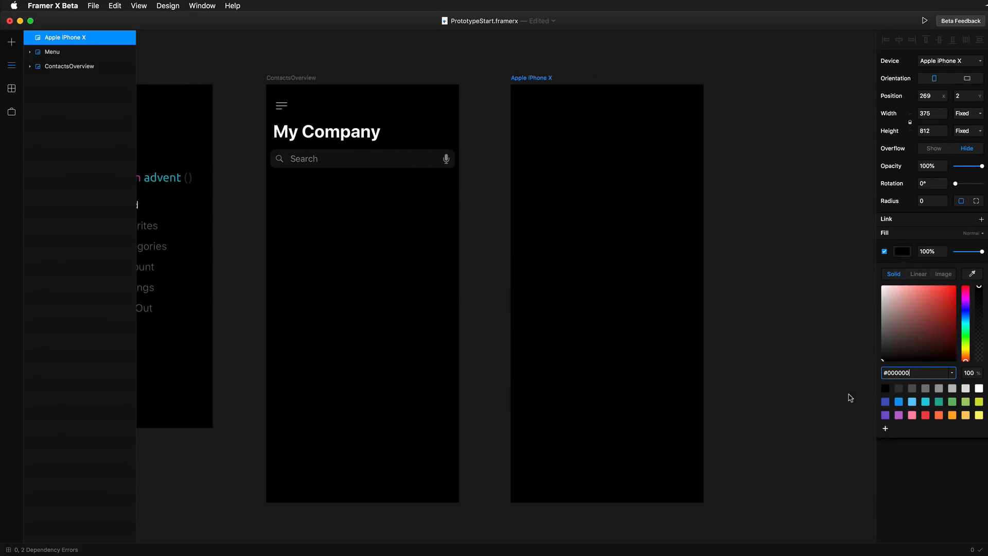
{"action": "left_click", "coordinate": [775, 381]}
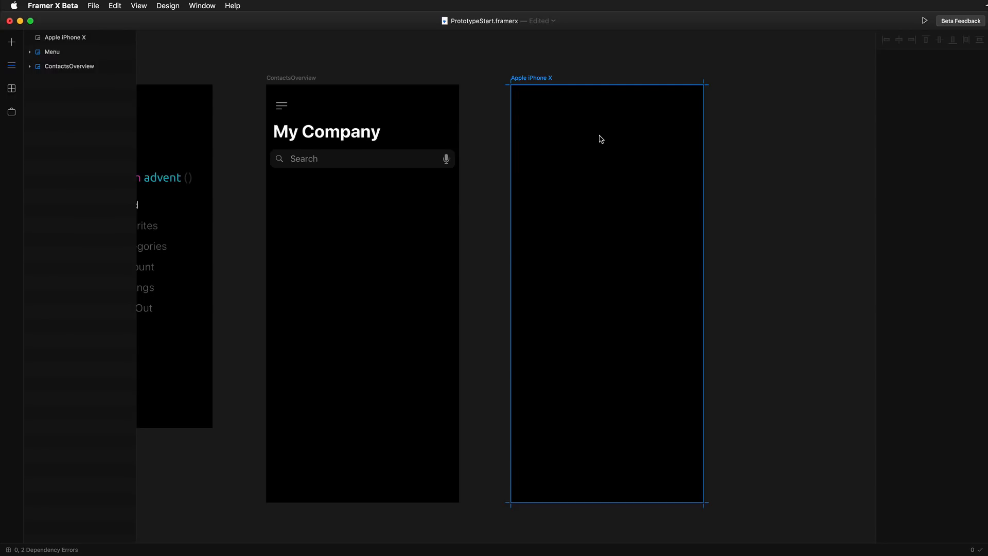
Add a text layer containing the sample contact's full name near the top of the new iPhone X frame
{"action": "key", "text": "t"}
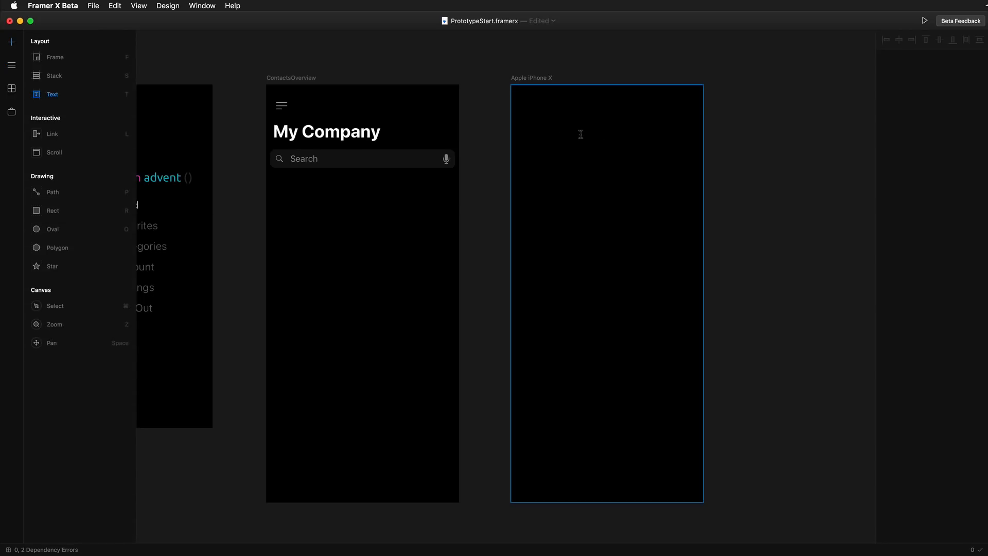
{"action": "left_click", "coordinate": [581, 134]}
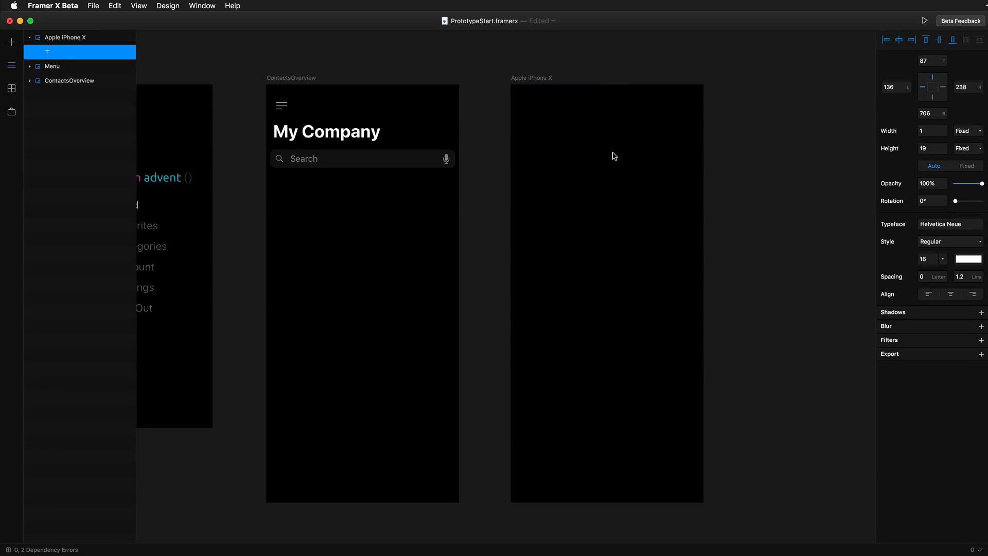
{"action": "type", "text": "Jane Appleseed"}
Format the contact name text in SF Pro Display, Semibold, at size 24
{"action": "key", "text": "super+a"}
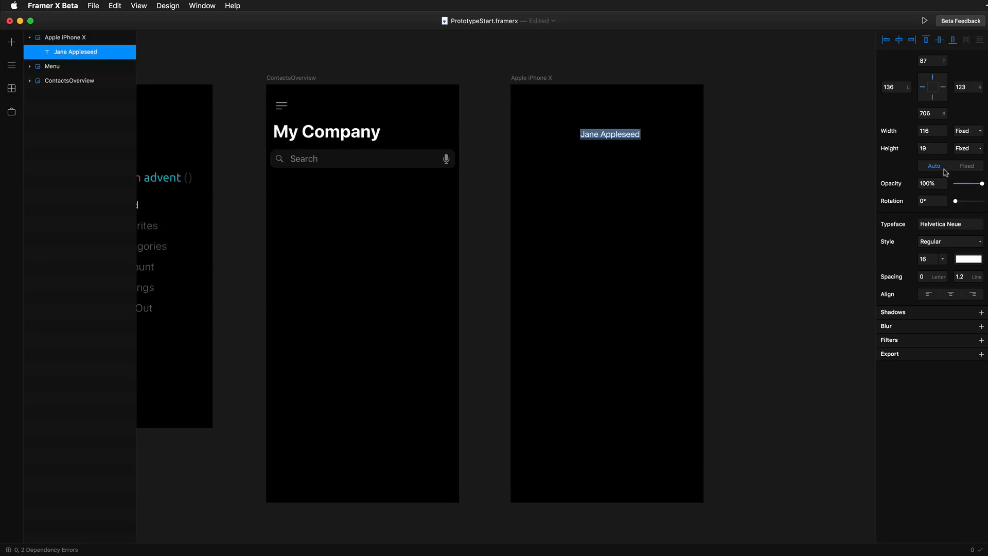
{"action": "left_click", "coordinate": [948, 226]}
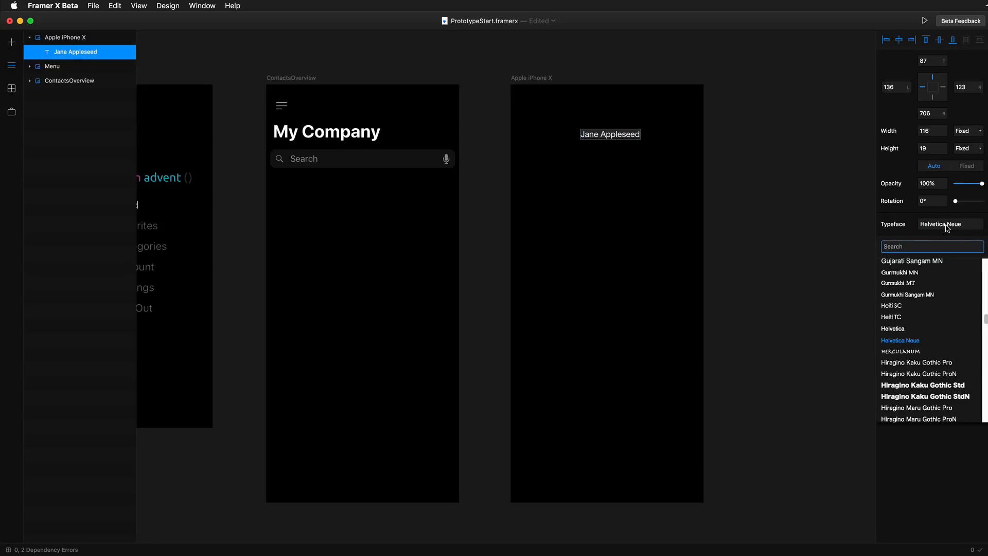
{"action": "type", "text": "Sf"}
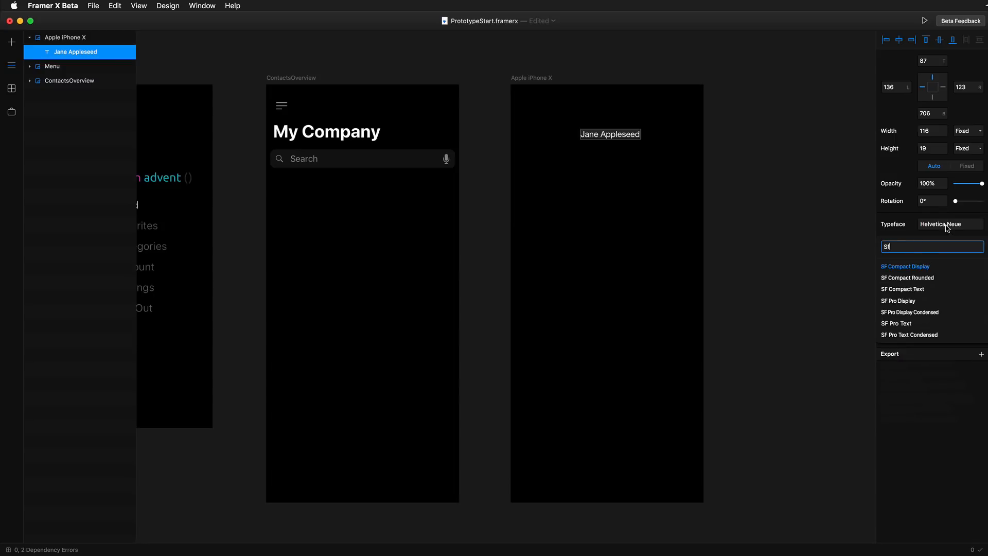
{"action": "left_click", "coordinate": [899, 300]}
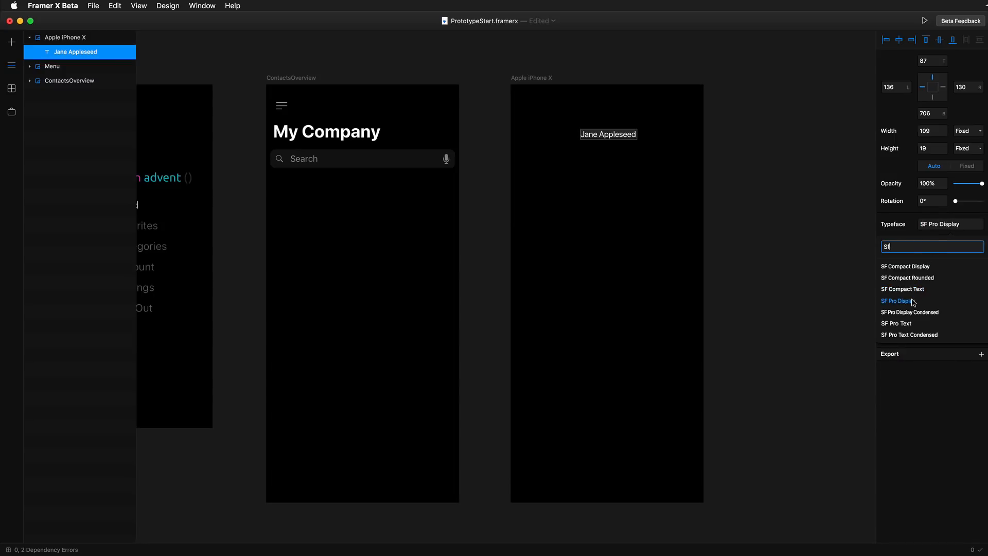
{"action": "left_click", "coordinate": [904, 224]}
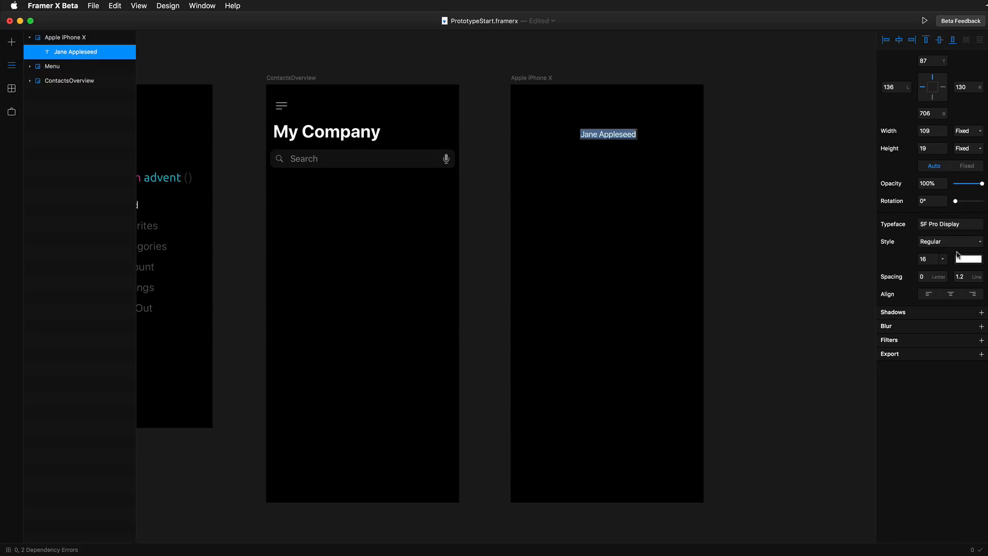
{"action": "left_click", "coordinate": [946, 259]}
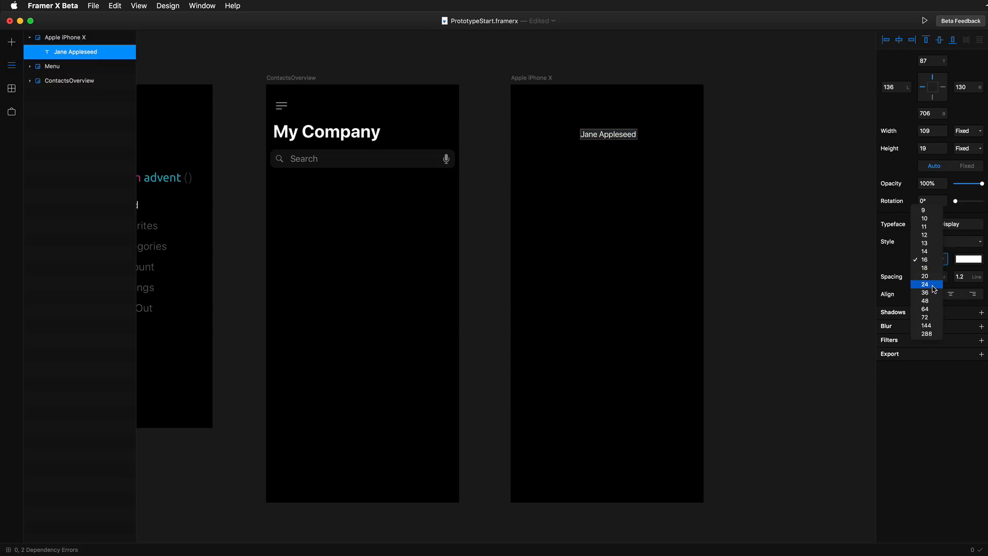
{"action": "left_click", "coordinate": [937, 285]}
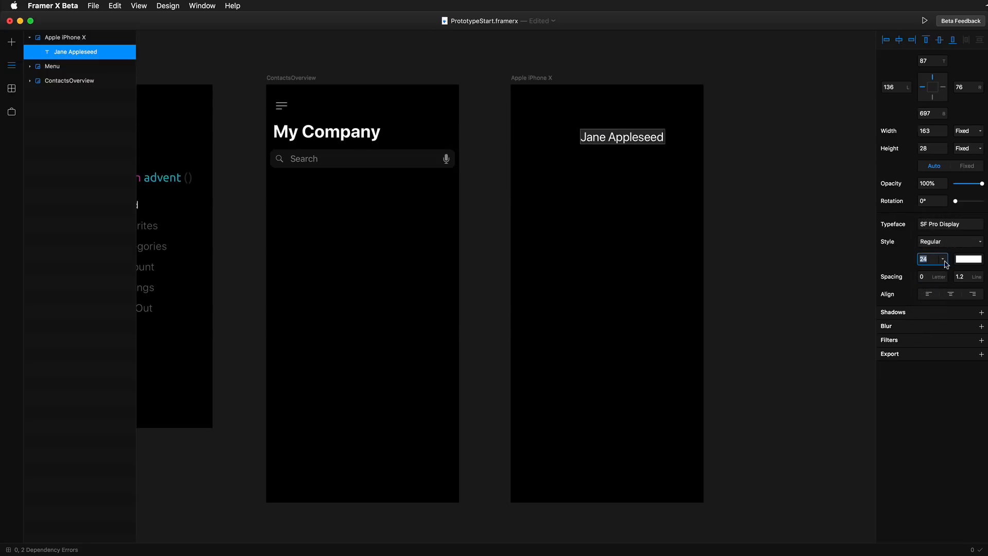
{"action": "left_click", "coordinate": [948, 243]}
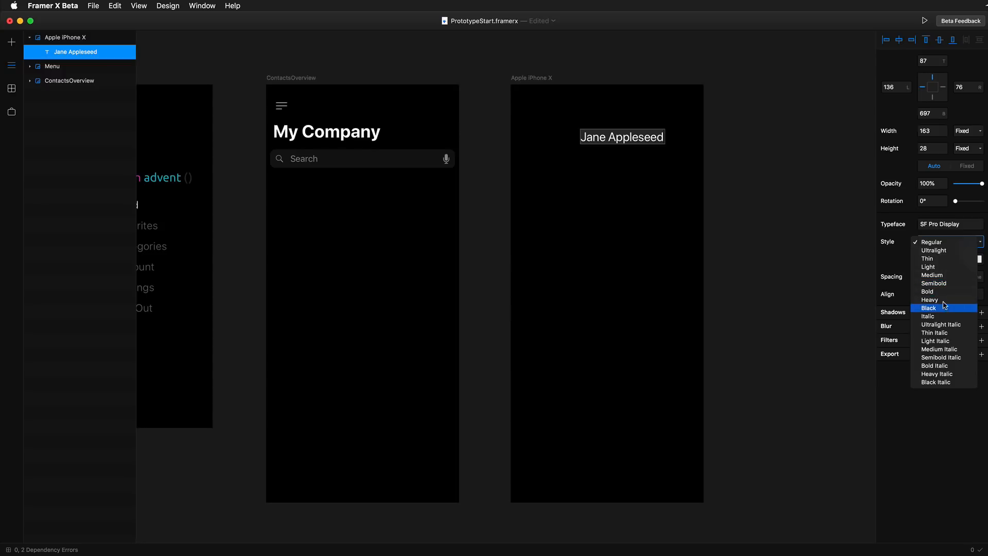
{"action": "left_click", "coordinate": [945, 283]}
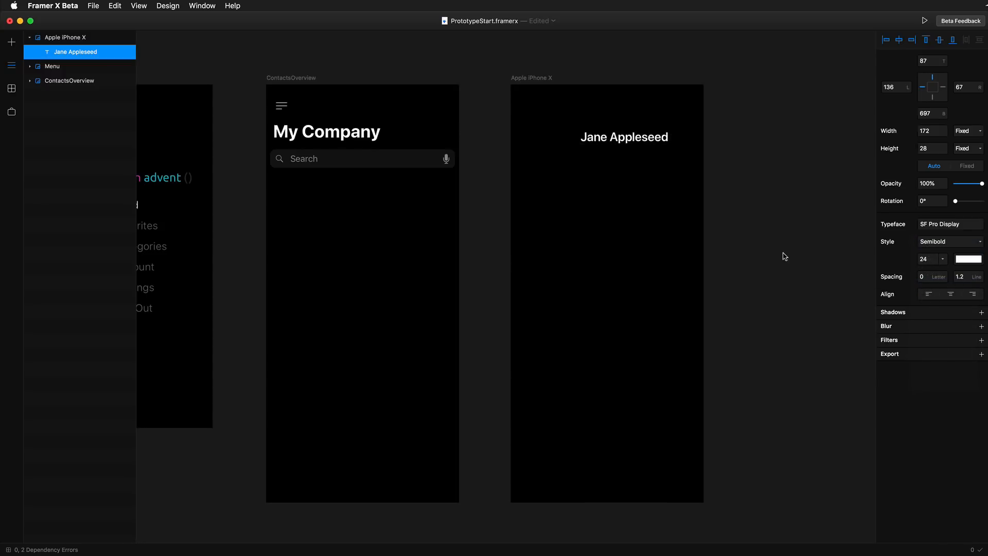
Move the contact name text slightly up and to the left within the iPhone X frame
{"action": "left_click", "coordinate": [666, 149]}
{"action": "left_click_drag", "start_coordinate": [652, 137], "coordinate": [629, 123]}
{"action": "left_click", "coordinate": [721, 137]}
Duplicate the contact name text directly below the original and change the copy's text to "Legal and Finances"
{"action": "mouse_move", "coordinate": [629, 119]}
{"action": "left_mouse_down"}
{"action": "mouse_move", "coordinate": [629, 135]}
{"action": "mouse_move", "coordinate": [625, 128]}
{"action": "left_mouse_up"}
{"action": "double_click", "coordinate": [625, 128]}
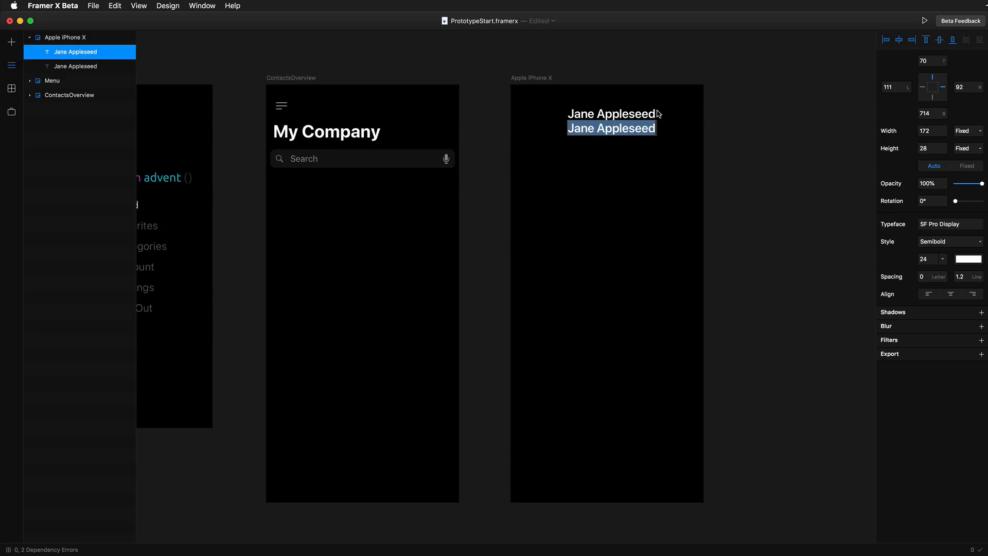
{"action": "type", "text": "Legal"}
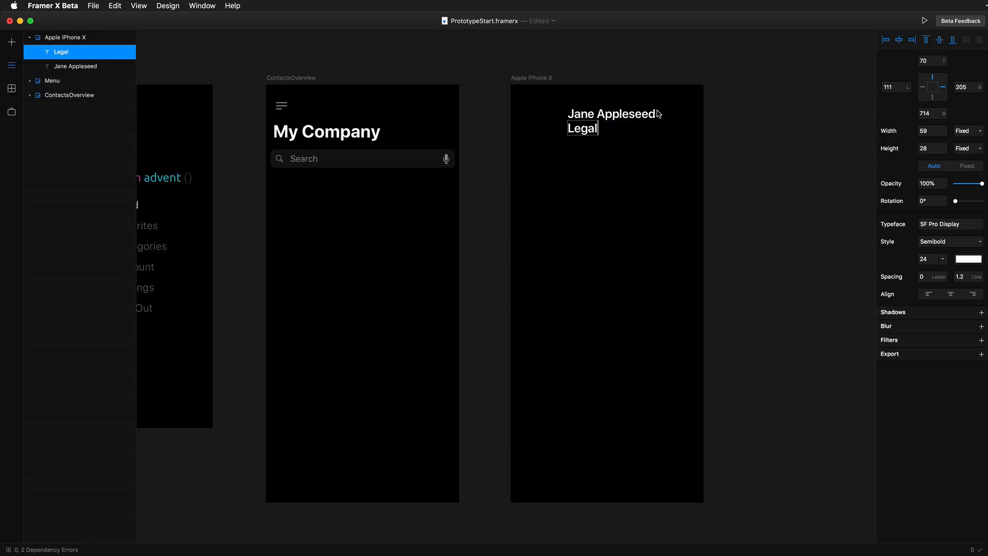
{"action": "type", "text": " and Finances"}
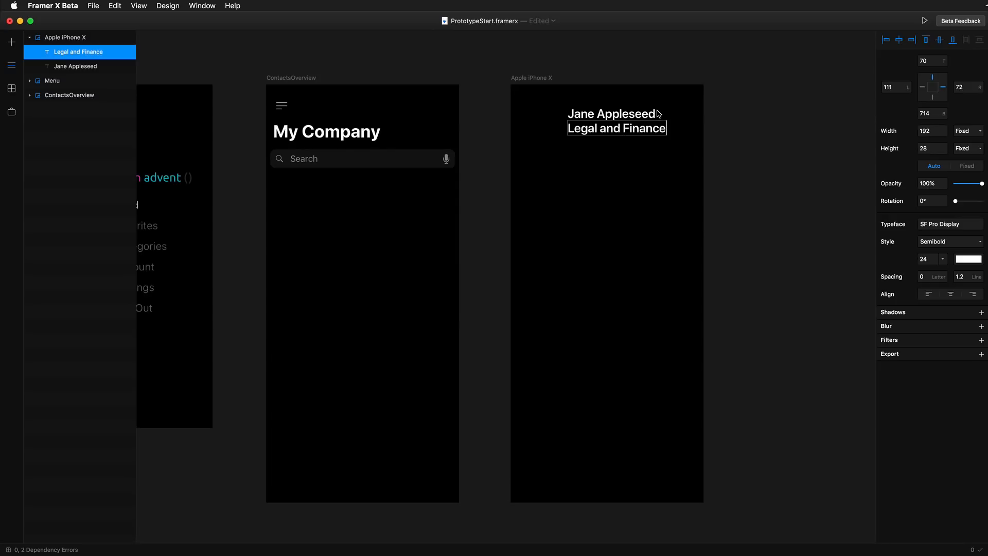
Format the "Legal and Finances" text at size 18 in the Light style
{"action": "key", "text": "super+a"}
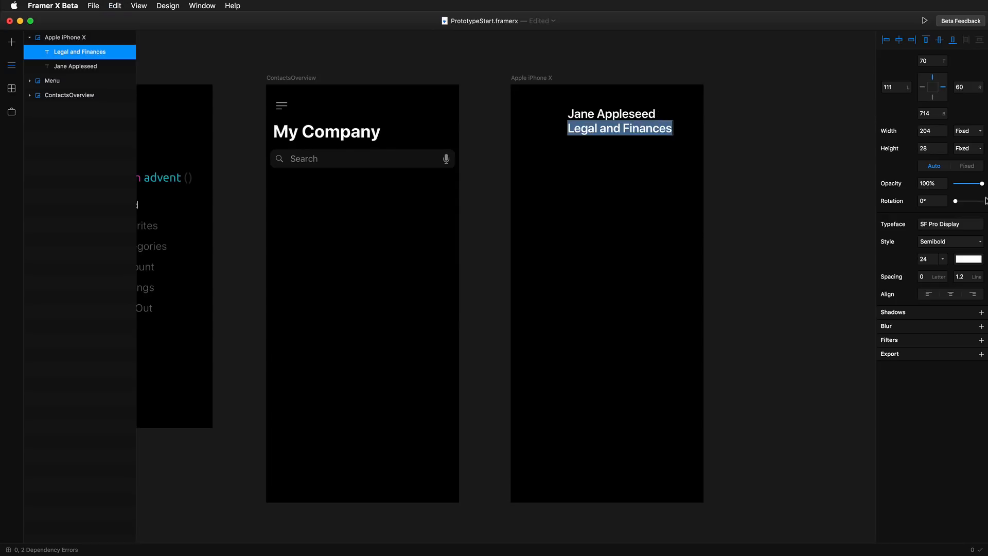
{"action": "left_click", "coordinate": [945, 259]}
{"action": "left_click", "coordinate": [935, 248]}
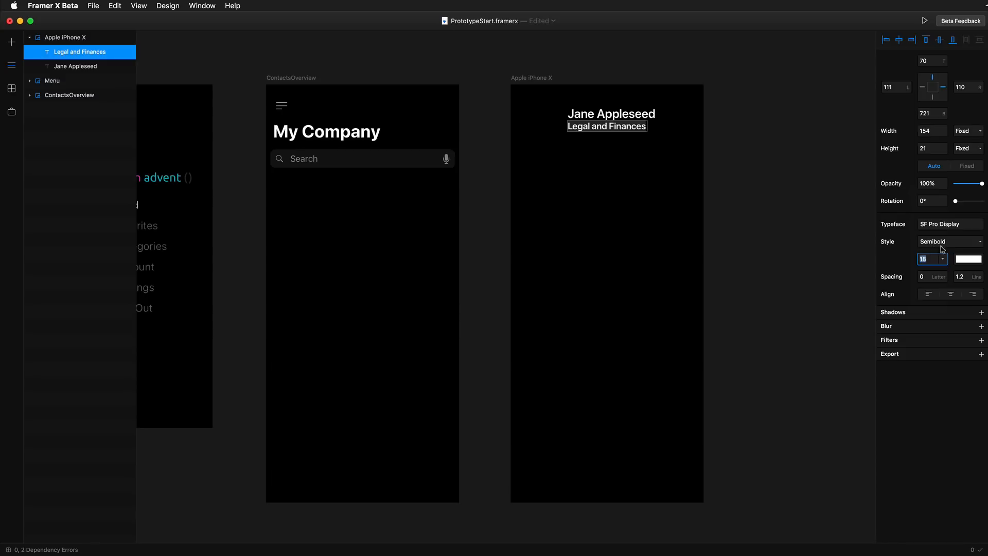
{"action": "left_click", "coordinate": [958, 242]}
{"action": "left_click", "coordinate": [955, 221]}
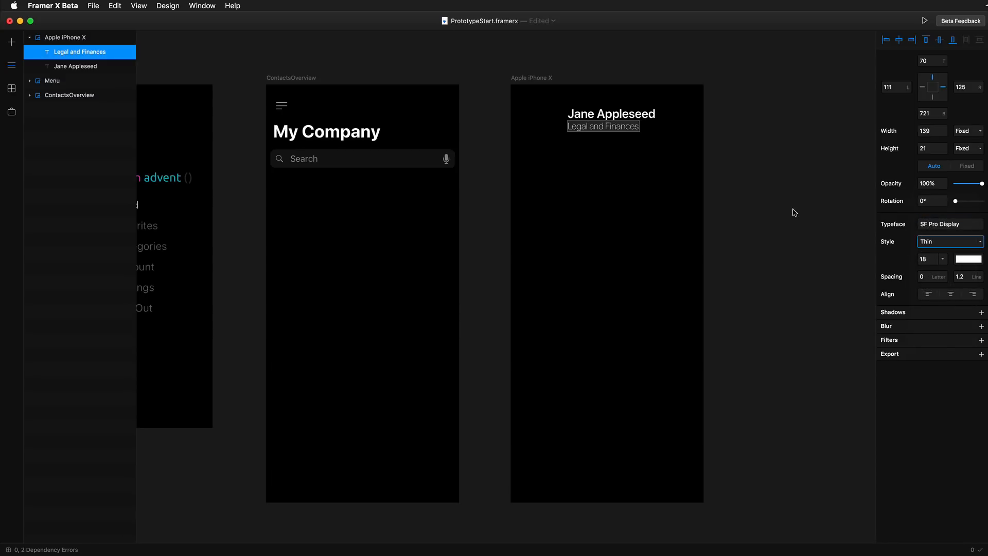
{"action": "left_click", "coordinate": [933, 241]}
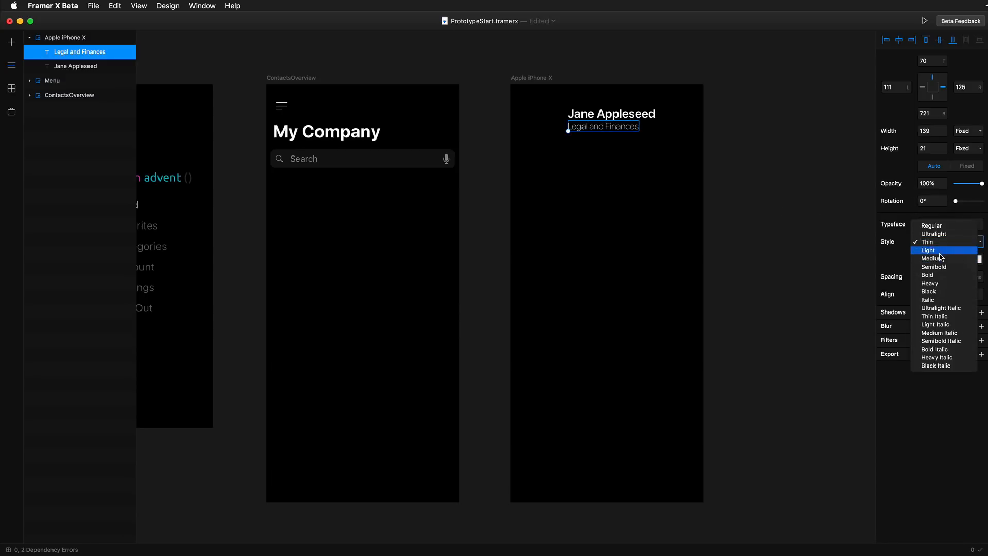
{"action": "left_click", "coordinate": [933, 250]}
{"action": "left_click", "coordinate": [754, 214]}
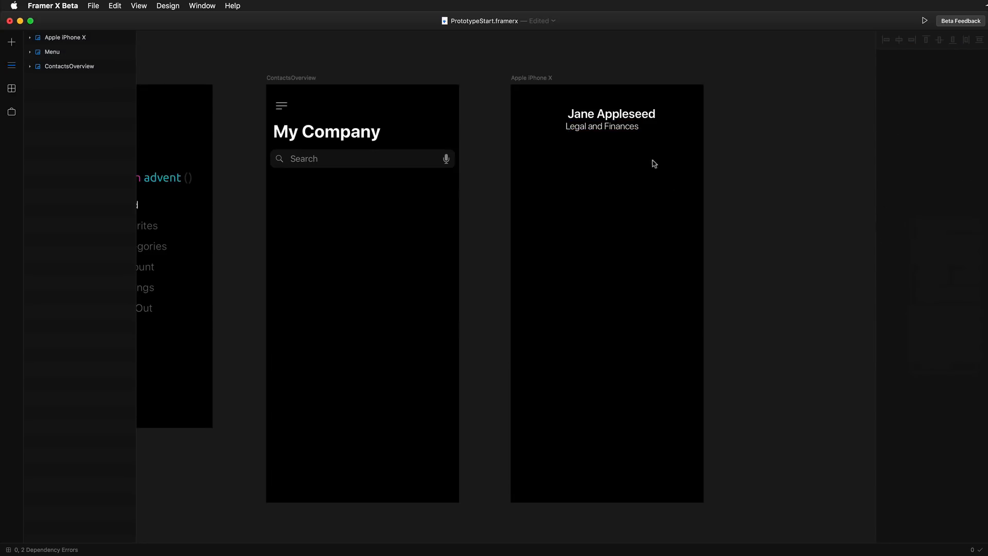
Reposition the contact name and "Legal and Finances" texts so they are left-aligned with a small gap between the lines
{"action": "left_click_drag", "start_coordinate": [616, 126], "coordinate": [602, 120]}
{"action": "left_click", "coordinate": [666, 157]}
{"action": "left_click", "coordinate": [778, 154]}
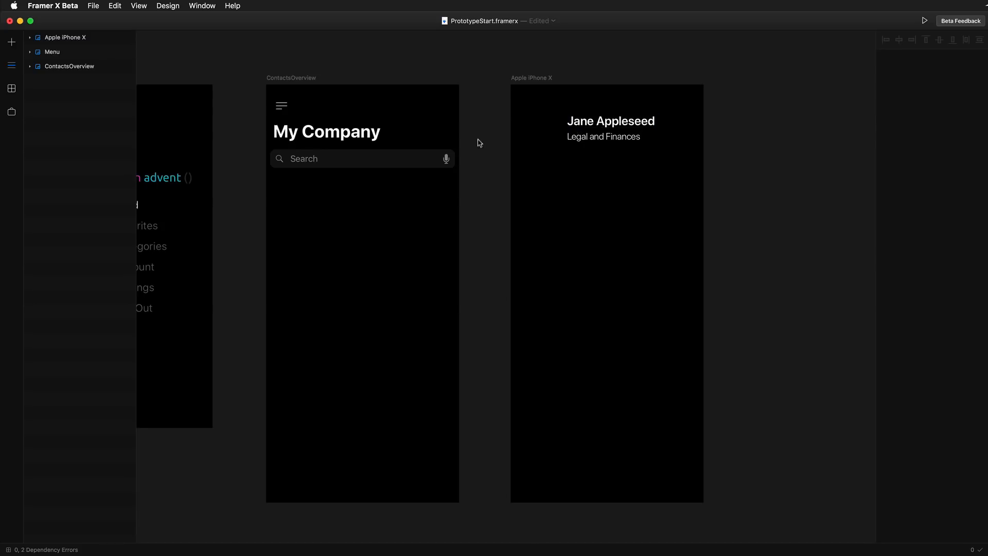
{"action": "left_click", "coordinate": [12, 43]}
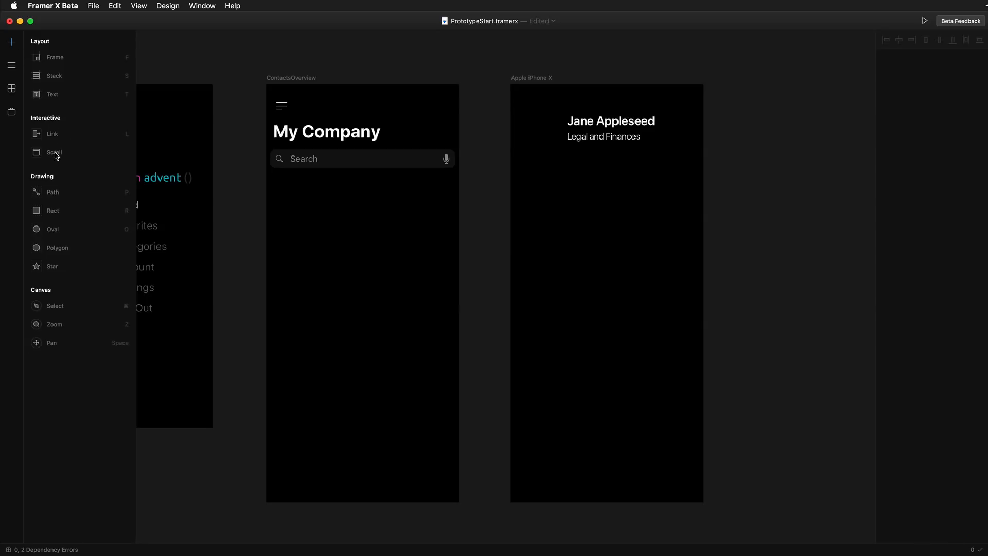
{"action": "left_click", "coordinate": [56, 210]}
{"action": "left_click_drag", "start_coordinate": [523, 117], "coordinate": [545, 147]}
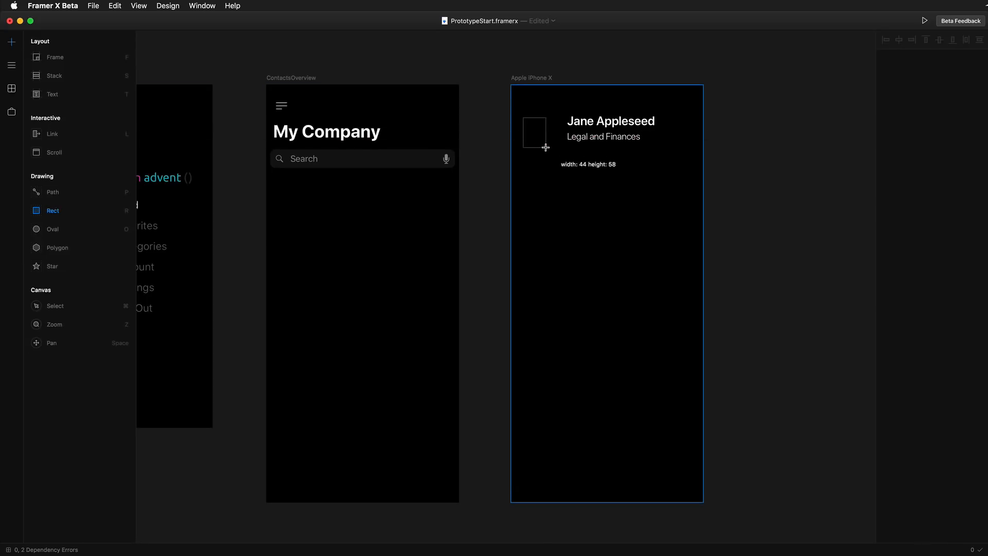
{"action": "left_click", "coordinate": [908, 189]}
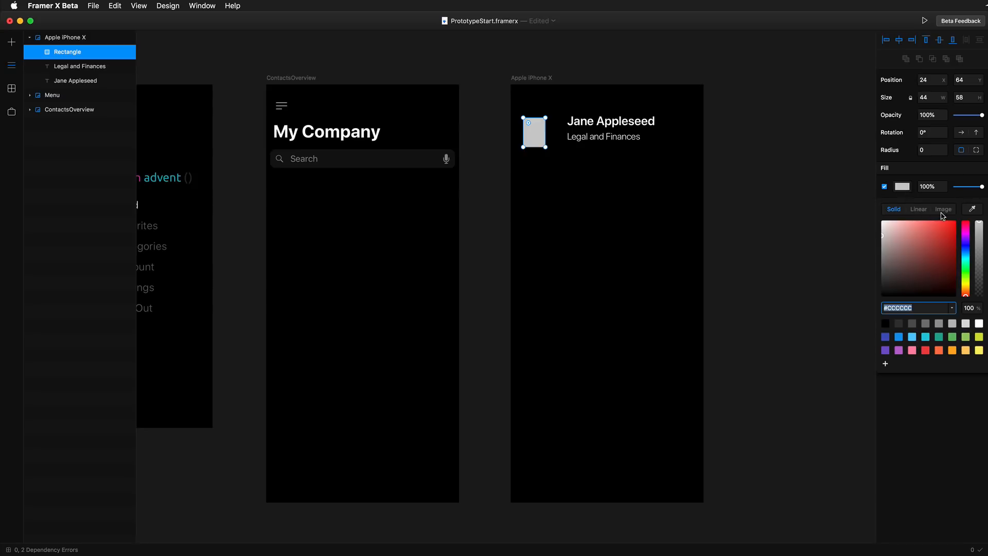
{"action": "left_click", "coordinate": [942, 211]}
{"action": "left_click", "coordinate": [610, 199]}
{"action": "left_click", "coordinate": [546, 145]}
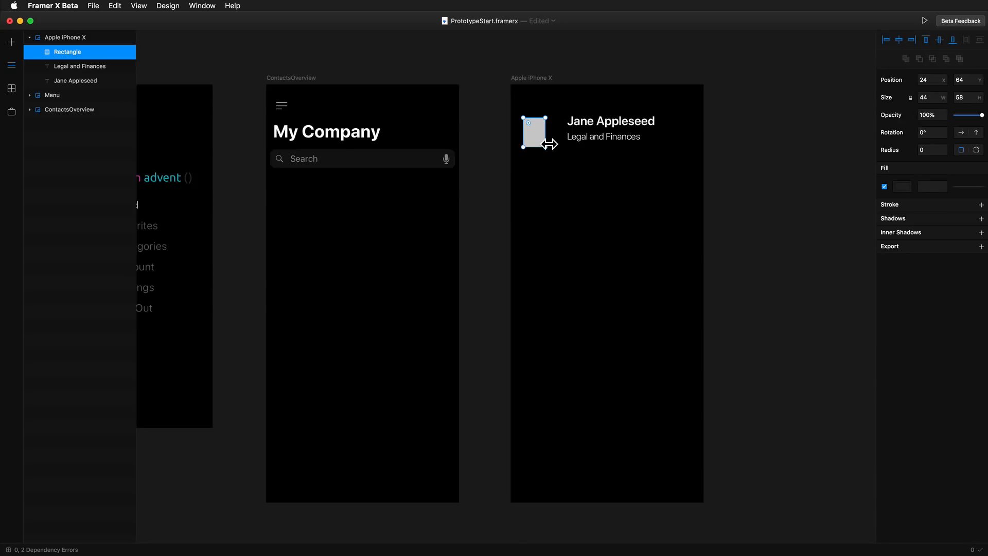
{"action": "key", "text": "BackSpace"}
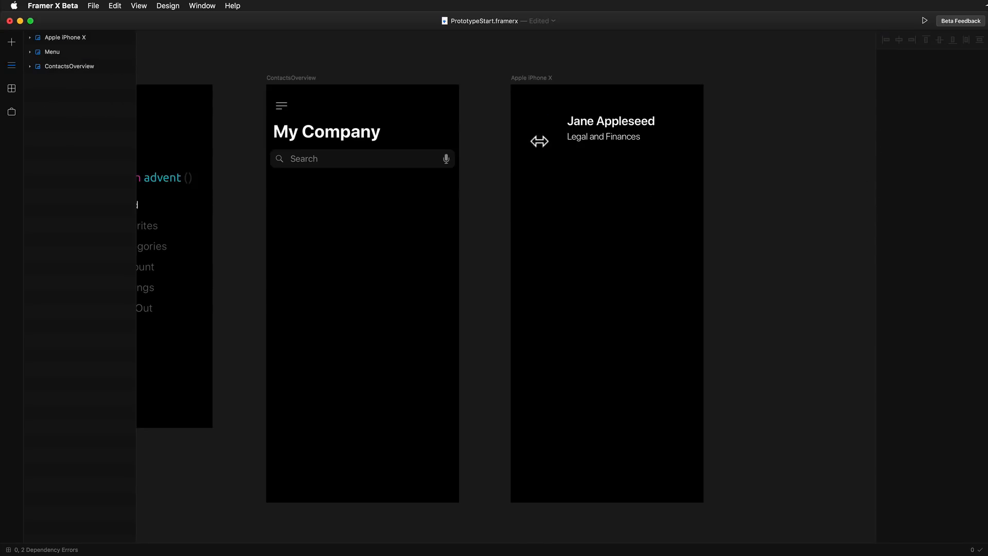
{"action": "left_click", "coordinate": [11, 113]}
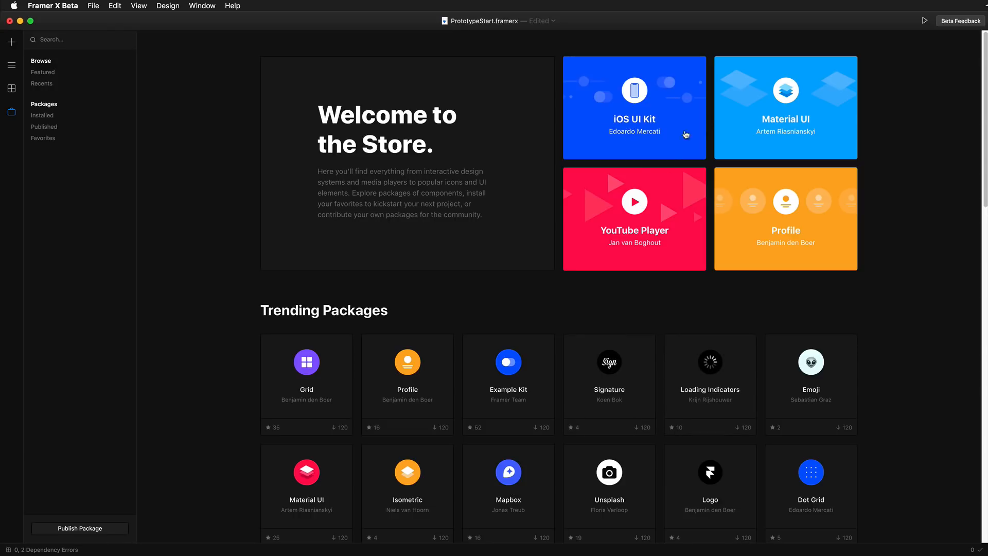
{"action": "left_click", "coordinate": [14, 89]}
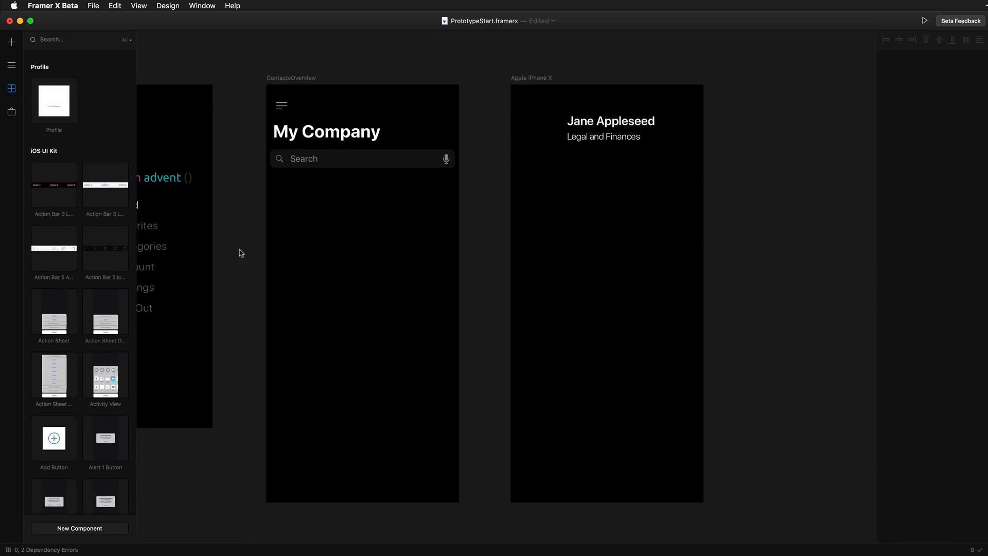
{"action": "left_click_drag", "start_coordinate": [126, 371], "coordinate": [339, 361]}
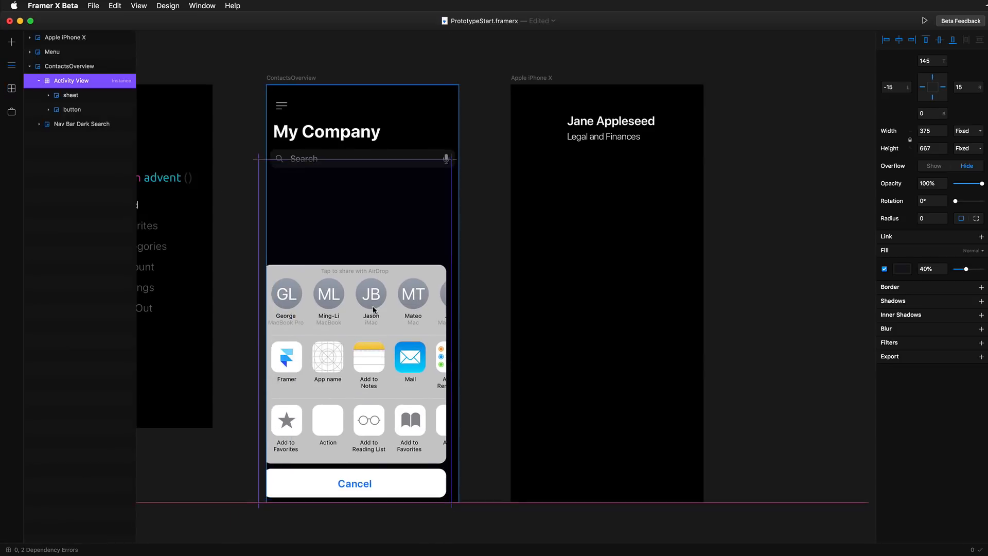
{"action": "left_click_drag", "start_coordinate": [373, 310], "coordinate": [381, 308]}
{"action": "key", "text": "Delete"}
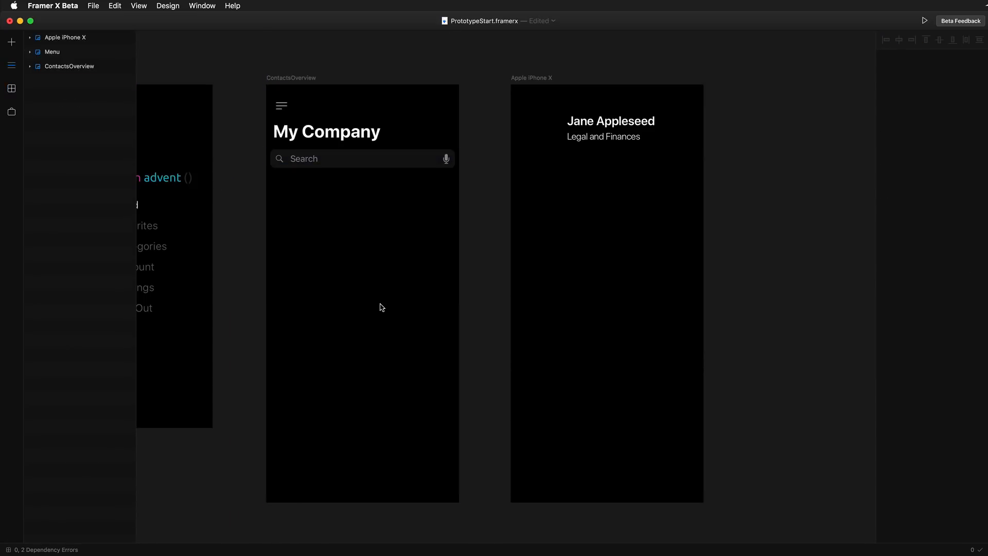
Search the package store for "avatar" and review the Random Avatar package's overview
{"action": "left_click", "coordinate": [13, 113]}
{"action": "left_click", "coordinate": [60, 41]}
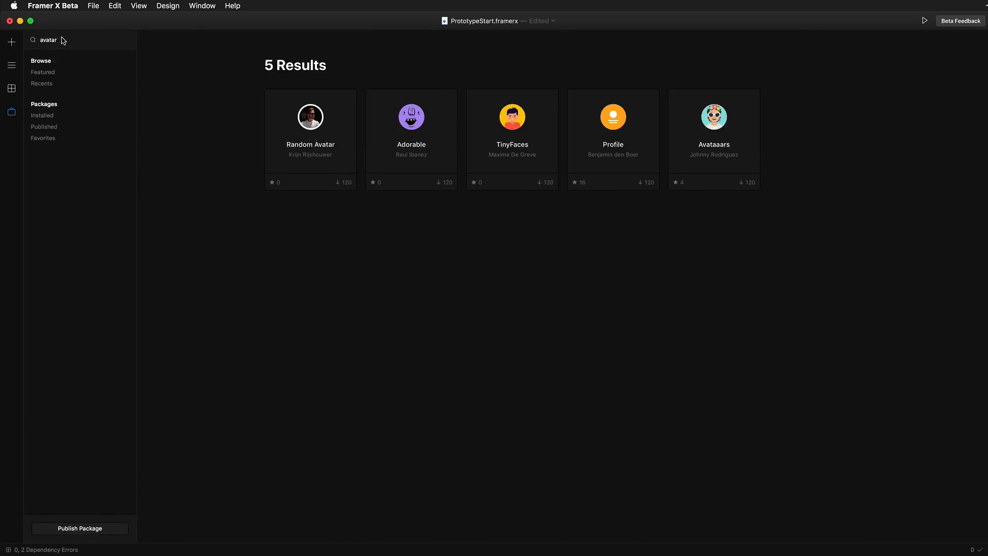
{"action": "left_click", "coordinate": [311, 149]}
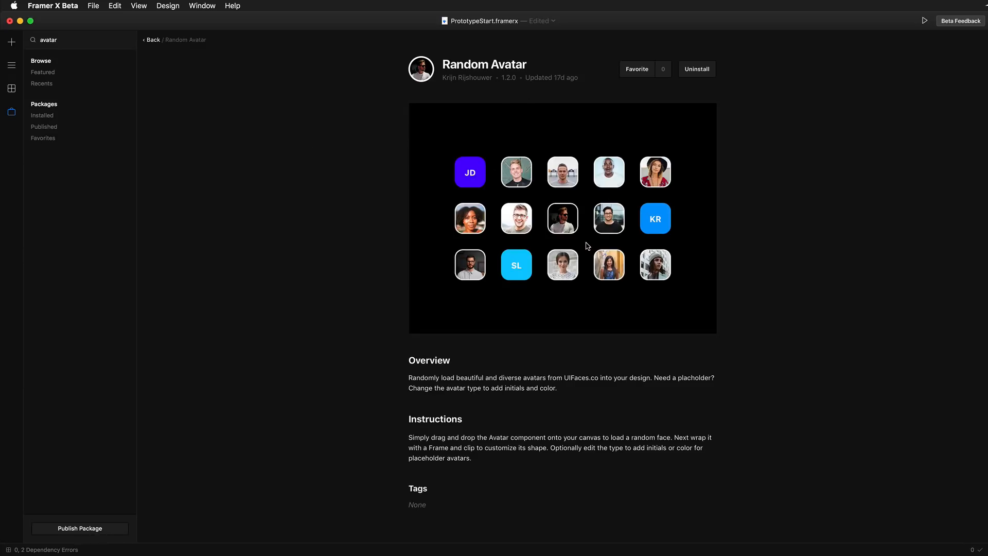
{"action": "double_click", "coordinate": [576, 379]}
Find the Random Avatar package's Avatar component by searching for "ava" and place it in the Apple iPhone X frame
{"action": "left_click", "coordinate": [15, 68]}
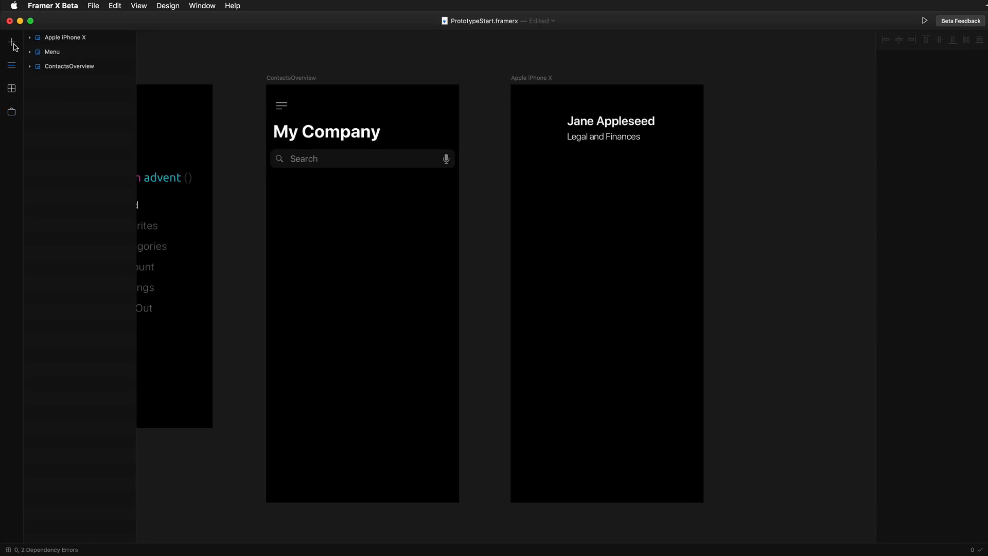
{"action": "left_click", "coordinate": [12, 45]}
{"action": "left_click", "coordinate": [12, 97]}
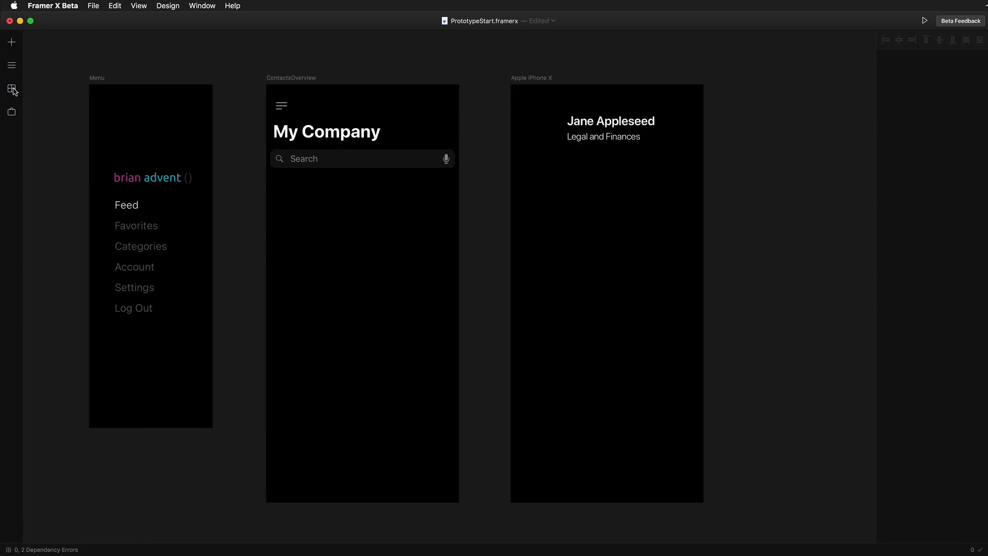
{"action": "left_click", "coordinate": [11, 88]}
{"action": "left_click", "coordinate": [58, 39]}
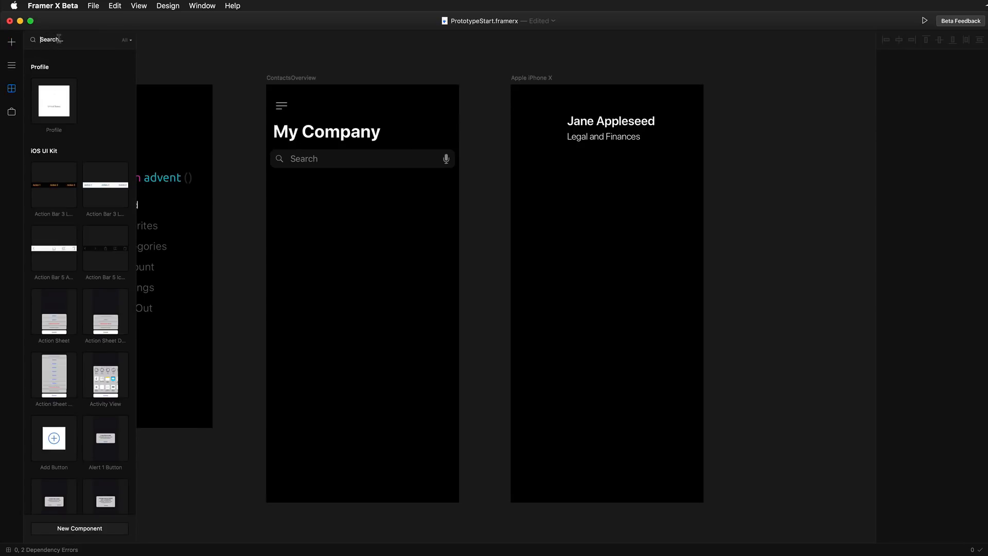
{"action": "type", "text": "ava"}
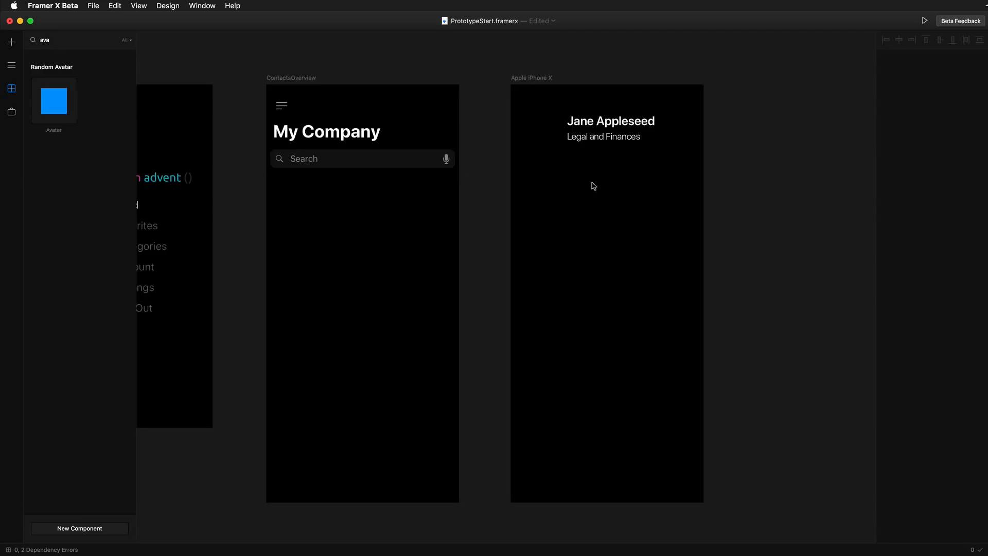
{"action": "left_click", "coordinate": [198, 87]}
{"action": "left_click_drag", "start_coordinate": [50, 100], "coordinate": [564, 191]}
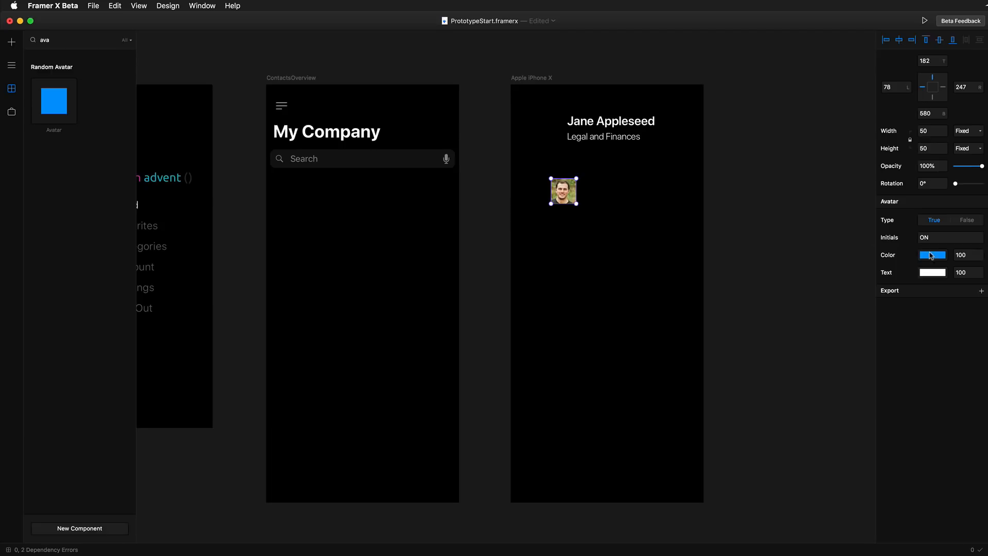
Move the avatar to the left of the contact name and department text, enlarge it slightly, and align the texts beside it
{"action": "left_click_drag", "start_coordinate": [565, 195], "coordinate": [553, 130]}
{"action": "left_click", "coordinate": [581, 160]}
{"action": "left_click", "coordinate": [590, 181]}
{"action": "left_click_drag", "start_coordinate": [607, 165], "coordinate": [587, 126]}
{"action": "left_click", "coordinate": [537, 183]}
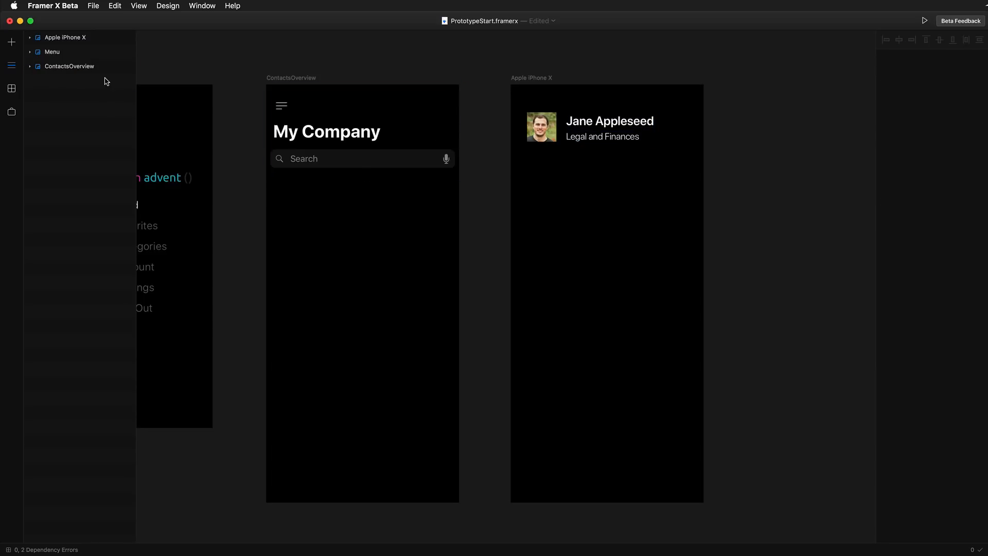
Draw a horizontal divider path about 317 wide below the avatar and contact texts
{"action": "left_click", "coordinate": [12, 44]}
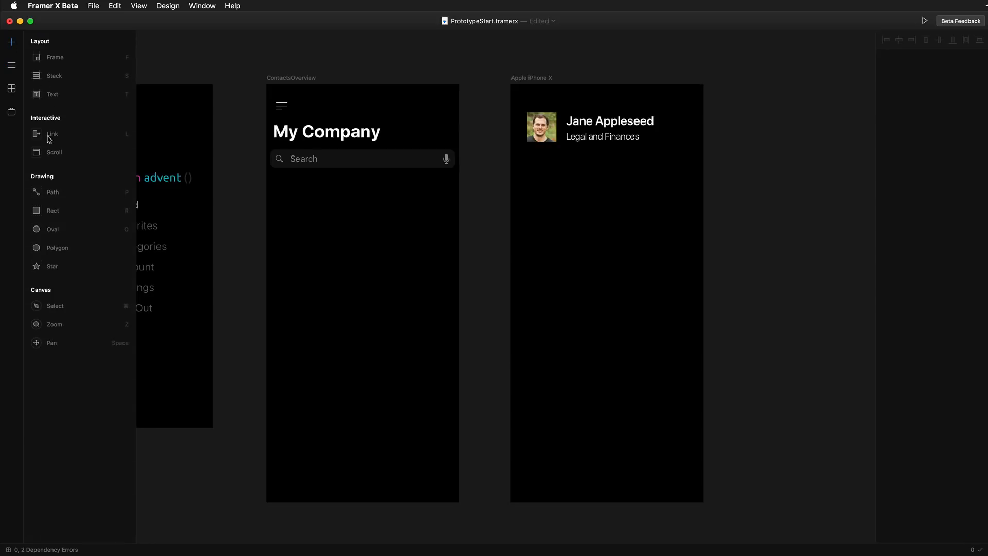
{"action": "left_click", "coordinate": [55, 193]}
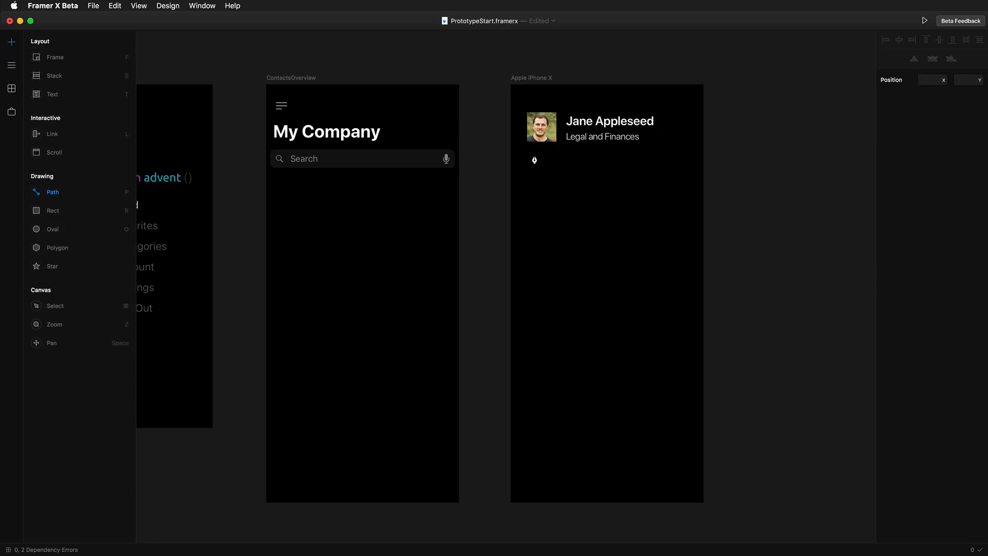
{"action": "left_click", "coordinate": [528, 154]}
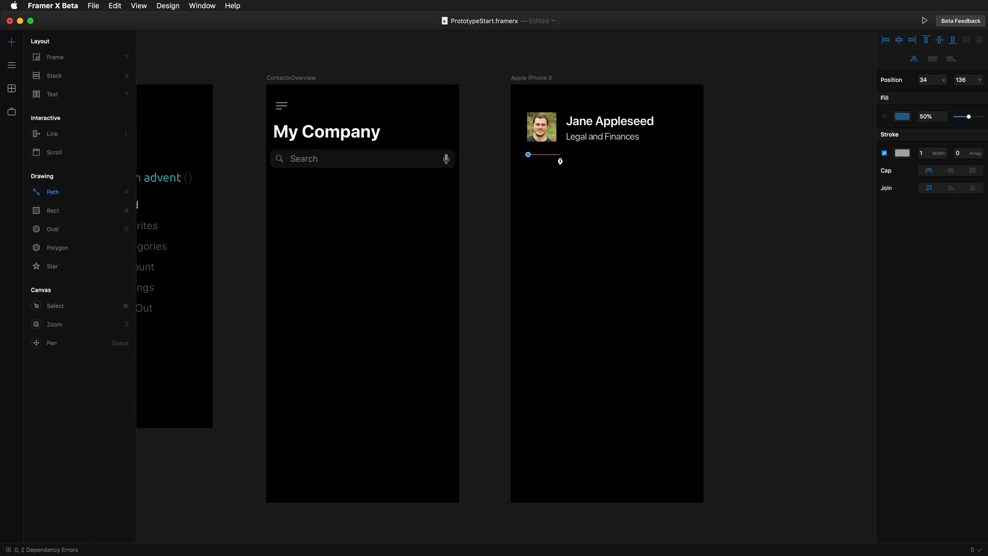
{"action": "left_click", "coordinate": [691, 154]}
{"action": "key", "text": "Escape"}
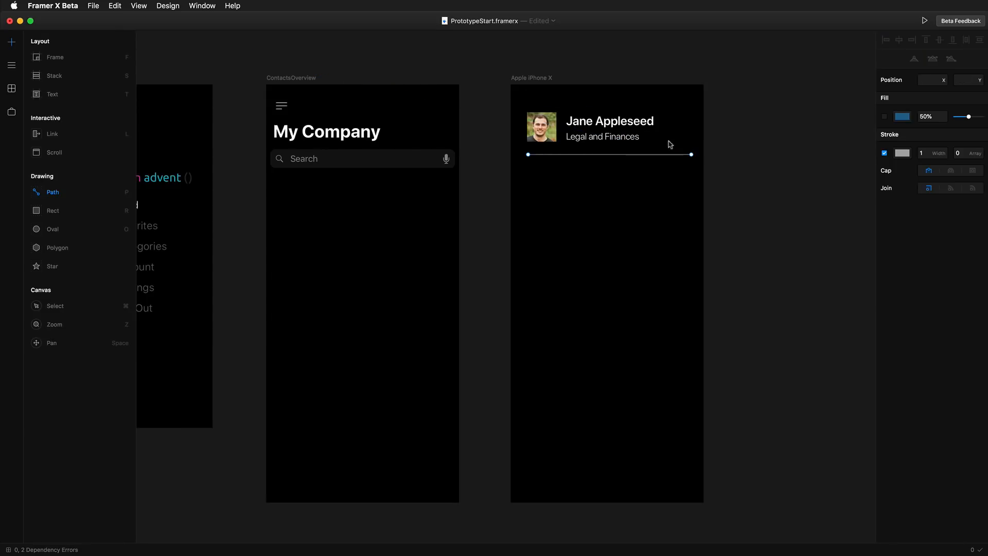
{"action": "key", "text": "Escape"}
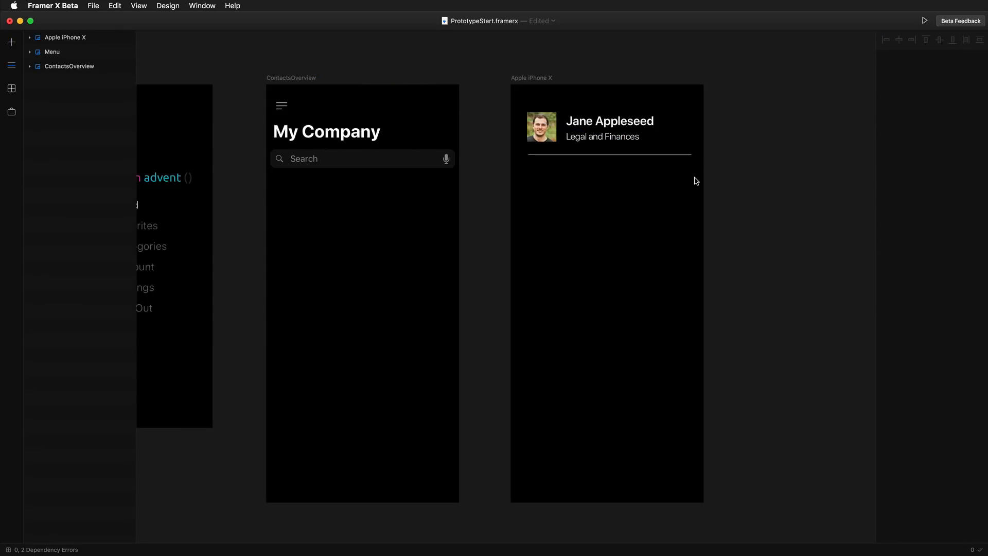
Nudge the divider line up and slightly left to X 32, Y 129
{"action": "left_click", "coordinate": [654, 155]}
{"action": "key", "text": "Up"}
{"action": "key", "text": "Up"}
{"action": "key", "text": "Up"}
{"action": "key", "text": "Up"}
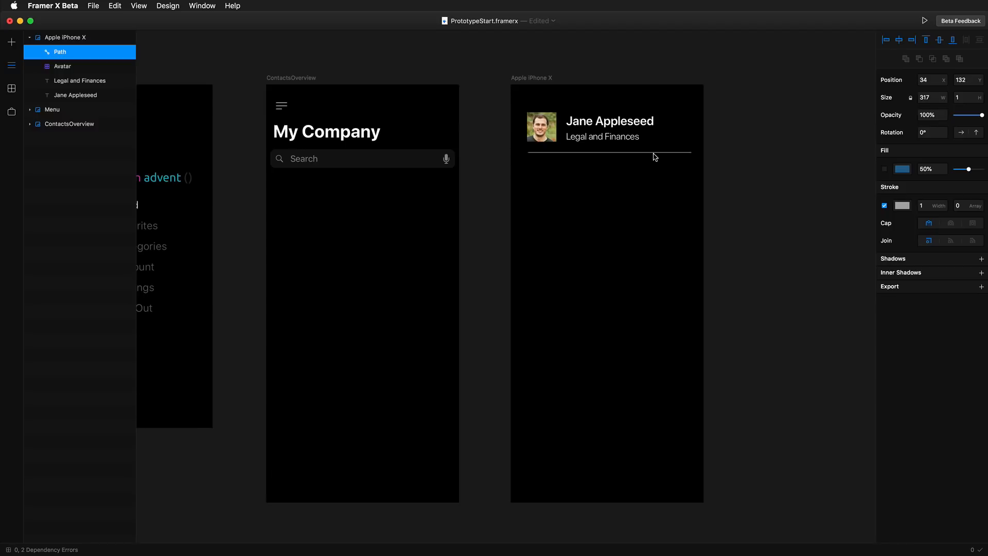
{"action": "key", "text": "Up"}
{"action": "key", "text": "Up"}
{"action": "key", "text": "Up"}
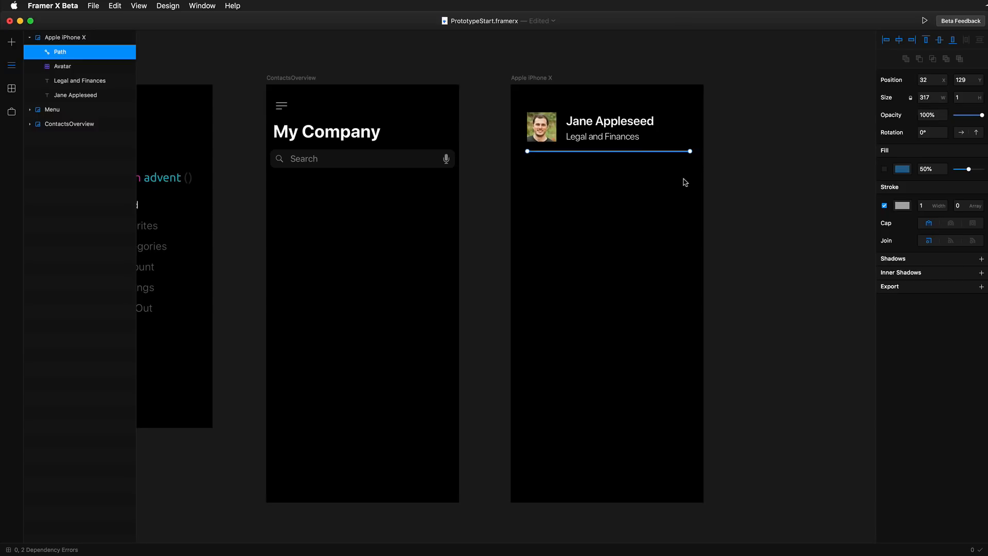
Wrap the avatar, both contact texts and the divider line together in a new frame
{"action": "left_click_drag", "start_coordinate": [690, 181], "coordinate": [521, 105]}
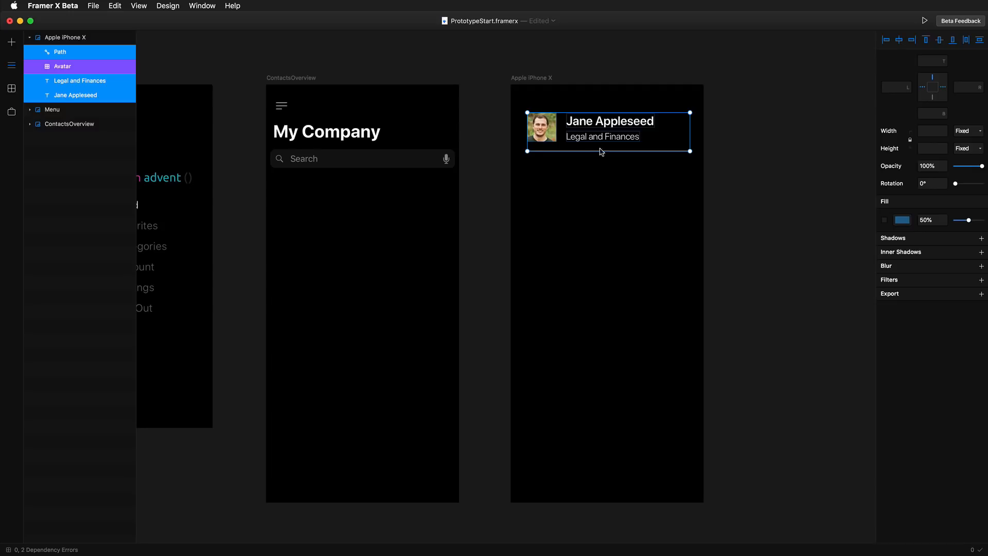
{"action": "left_click_drag", "start_coordinate": [638, 175], "coordinate": [543, 114]}
{"action": "right_click", "coordinate": [547, 129]}
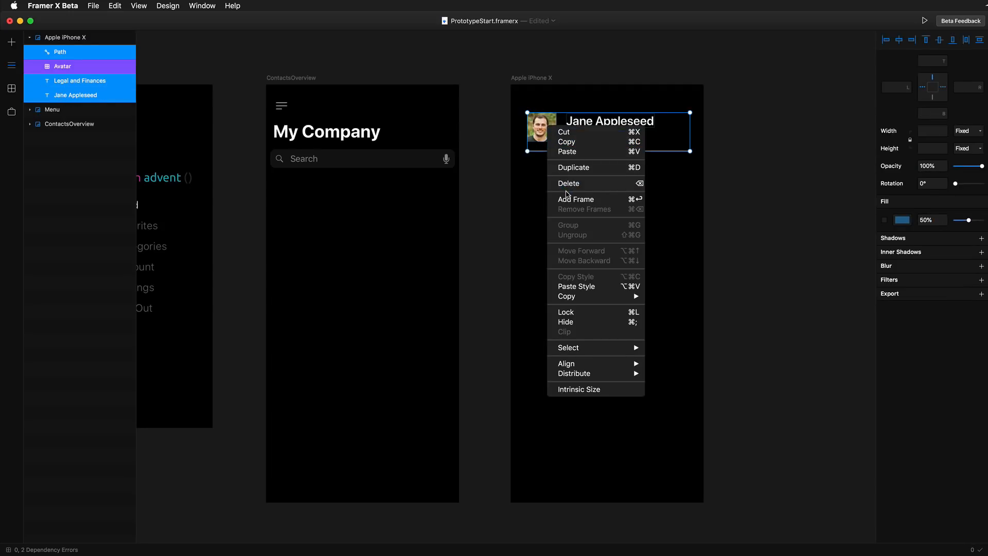
{"action": "left_click", "coordinate": [571, 199]}
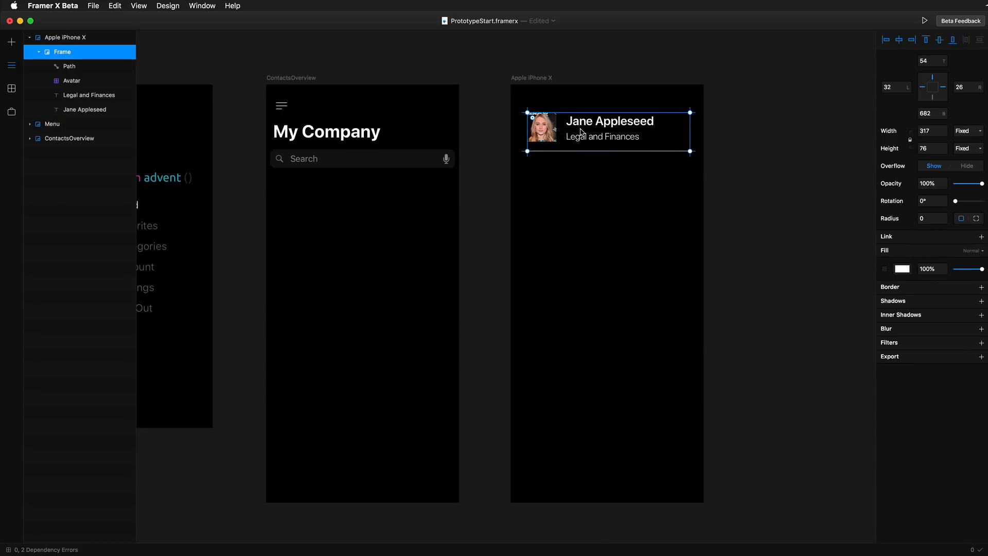
Turn the contact row frame into a design component and rename it PersonCell
{"action": "right_click", "coordinate": [549, 126]}
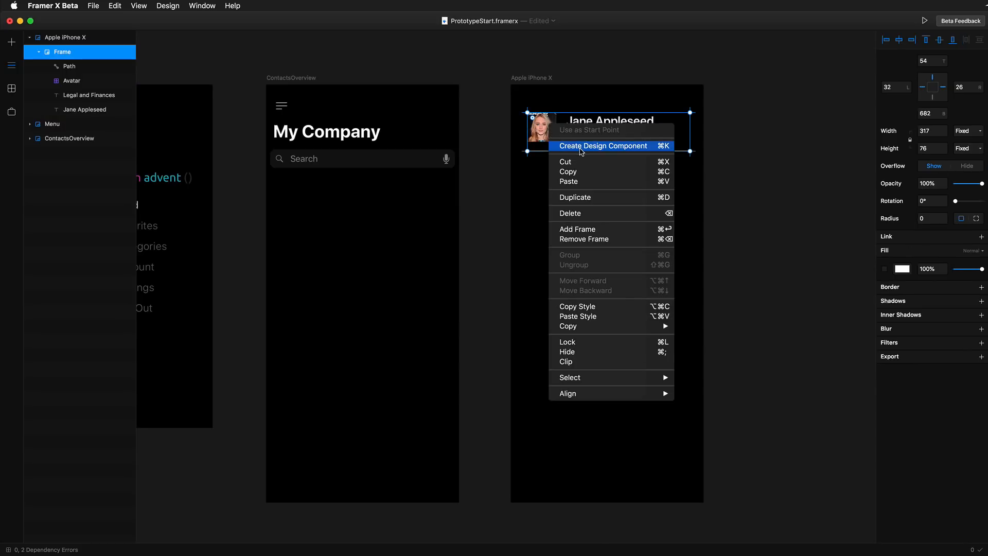
{"action": "left_click", "coordinate": [581, 149]}
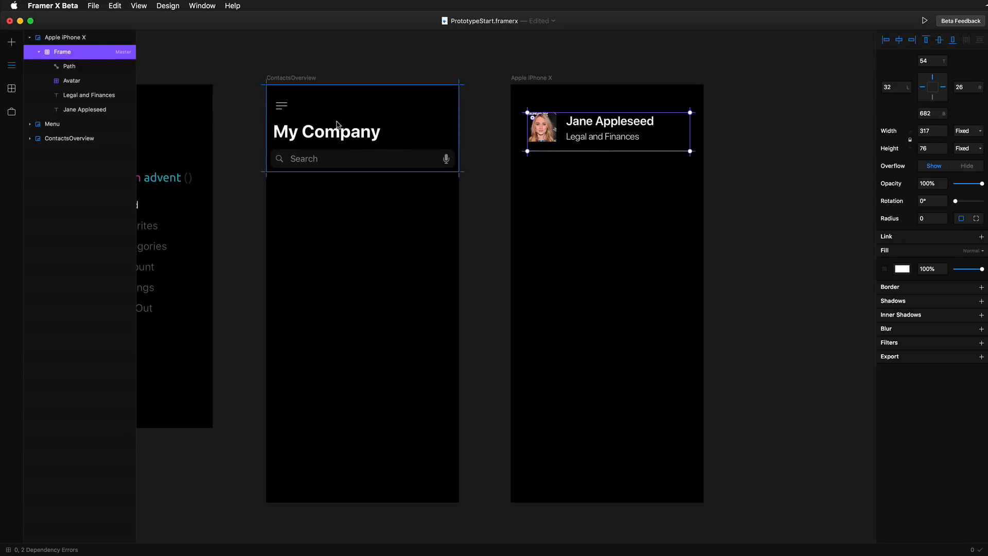
{"action": "double_click", "coordinate": [65, 54]}
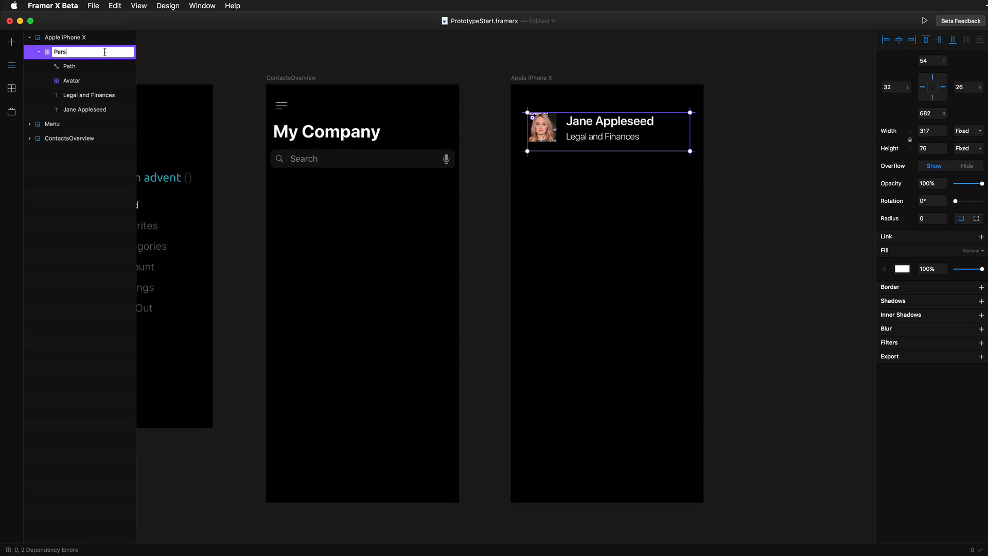
{"action": "key", "text": "Return"}
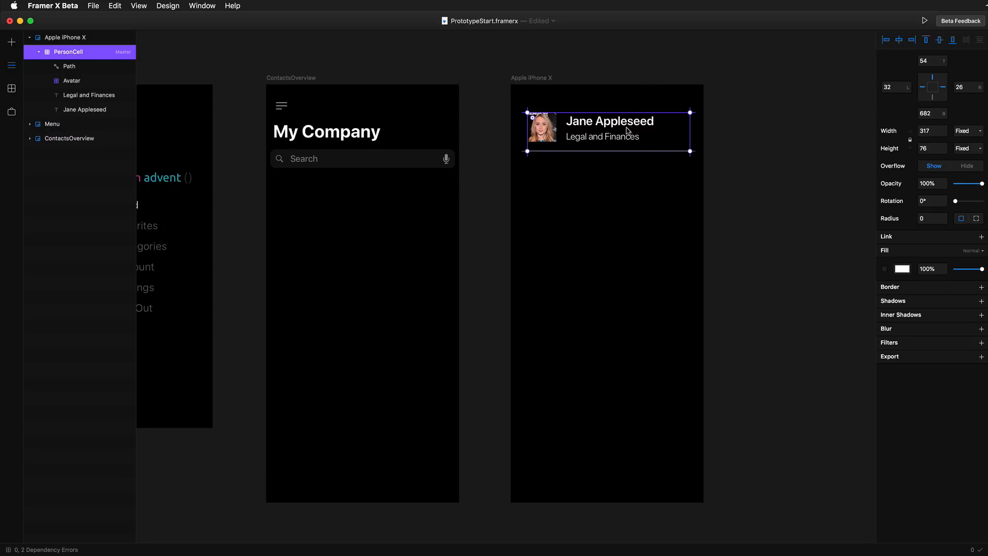
Duplicate the PersonCell down the iPhone X frame until eight evenly spaced rows fill it
{"action": "left_click_drag", "start_coordinate": [626, 130], "coordinate": [627, 171]}
{"action": "left_click_drag", "start_coordinate": [626, 184], "coordinate": [618, 368]}
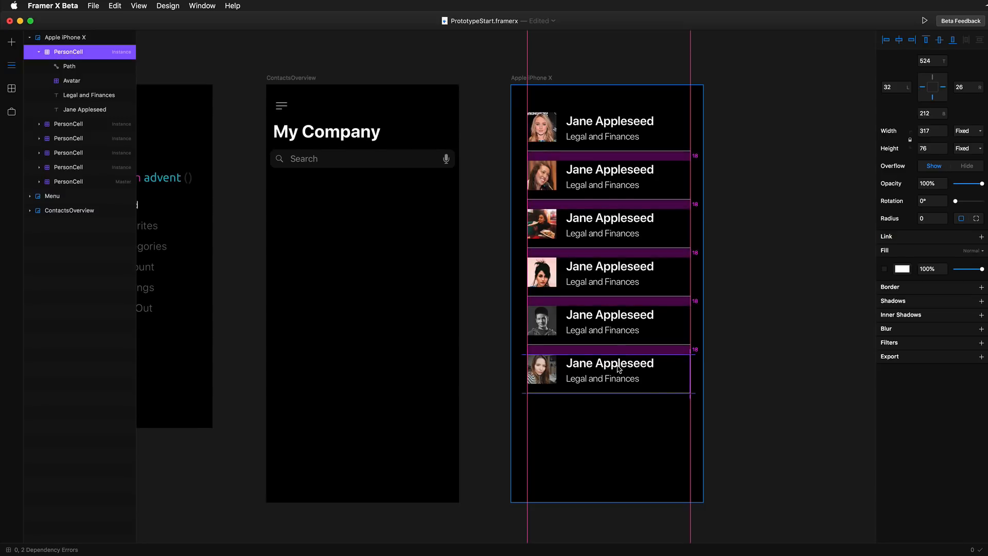
{"action": "left_click_drag", "start_coordinate": [617, 369], "coordinate": [590, 463], "text": "alt"}
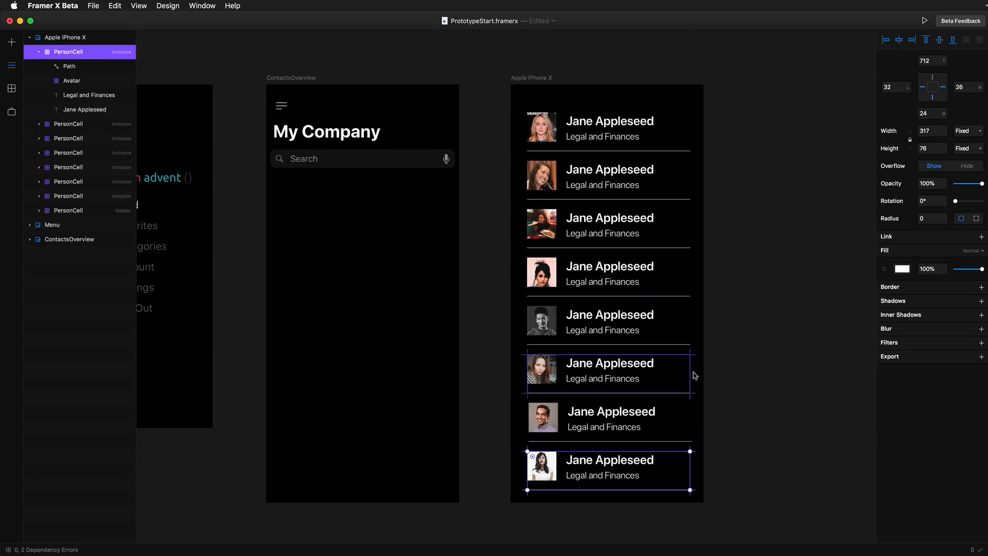
Extend the list frame's height to 1014 and add two more PersonCell copies below the last row
{"action": "left_click", "coordinate": [534, 81]}
{"action": "left_click_drag", "start_coordinate": [634, 503], "coordinate": [653, 544]}
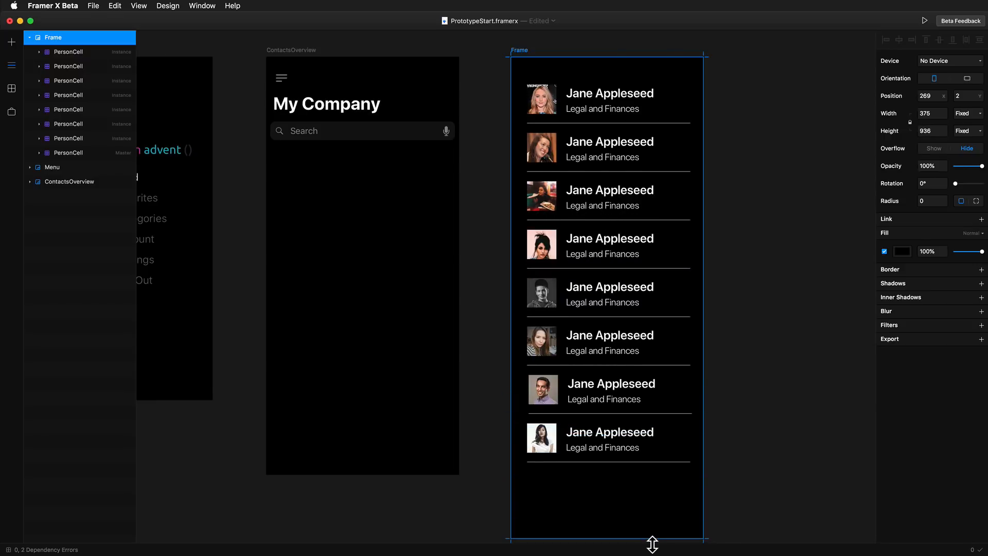
{"action": "scroll", "coordinate": [649, 425], "scroll_direction": "down", "scroll_amount": 3}
{"action": "left_click_drag", "start_coordinate": [636, 495], "coordinate": [634, 537]}
{"action": "left_click", "coordinate": [623, 404]}
{"action": "left_click_drag", "start_coordinate": [620, 404], "coordinate": [608, 487]}
{"action": "left_click", "coordinate": [721, 458]}
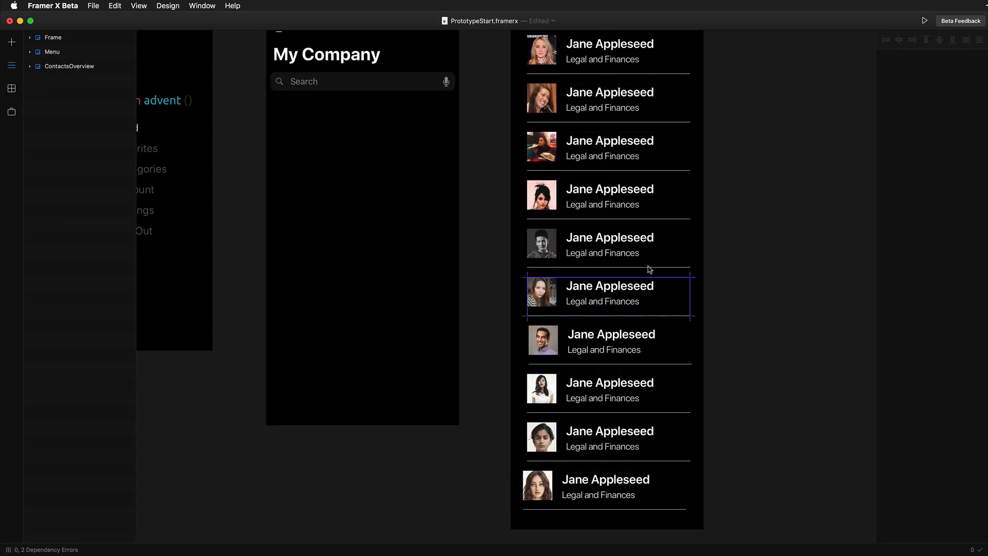
Move the contact list frame away from ContactsOverview to X 496, Y 20
{"action": "scroll", "coordinate": [619, 198], "scroll_direction": "up", "scroll_amount": 5}
{"action": "scroll", "coordinate": [618, 187], "scroll_direction": "down", "scroll_amount": 3}
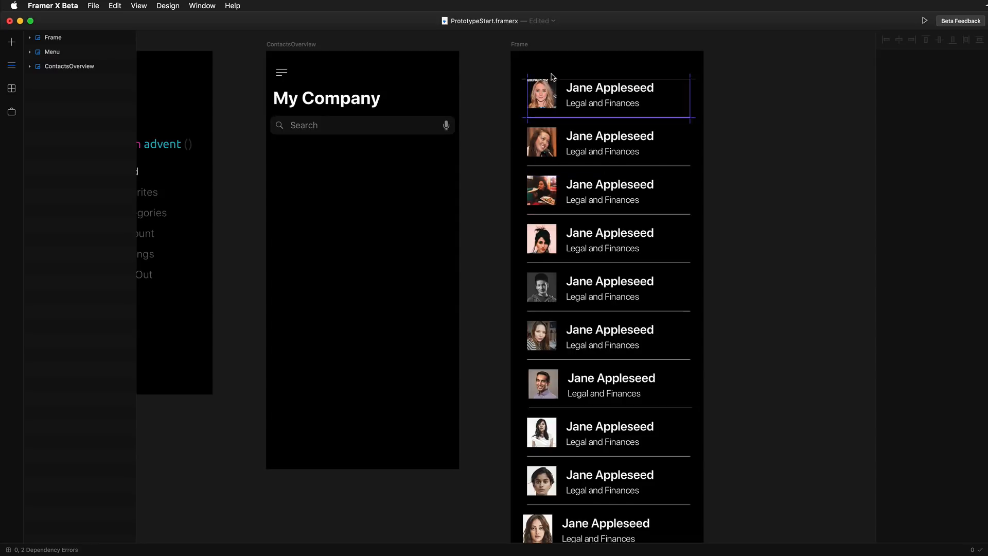
{"action": "left_click_drag", "start_coordinate": [520, 44], "coordinate": [637, 53]}
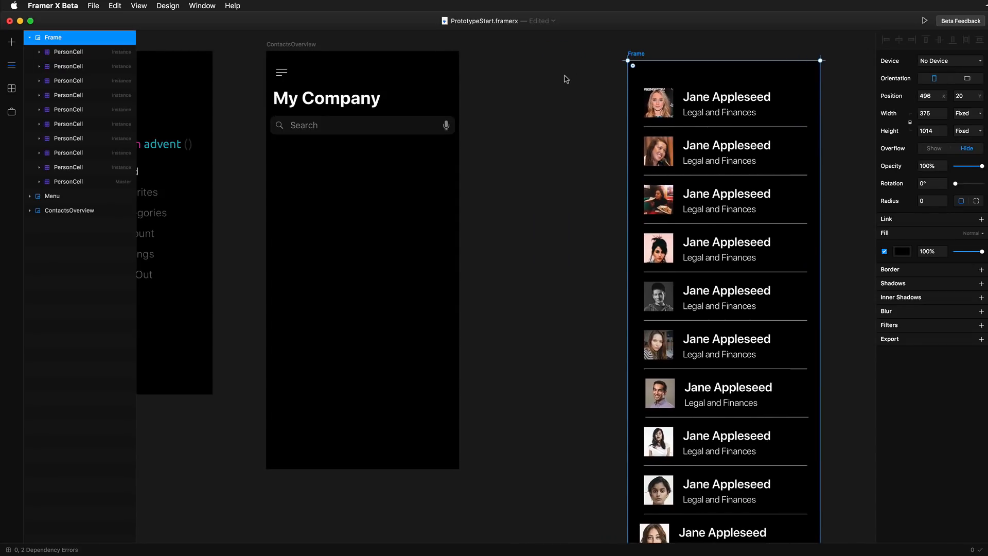
{"action": "left_click", "coordinate": [507, 105]}
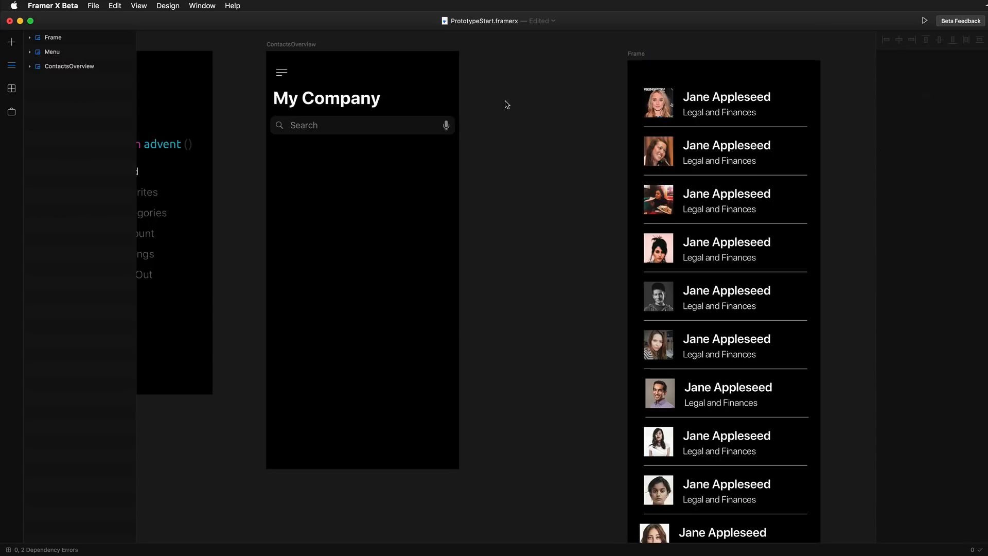
Add a new Apple iPhone X frame on the free canvas below the ContactsOverview frame
{"action": "mouse_move", "coordinate": [19, 49]}
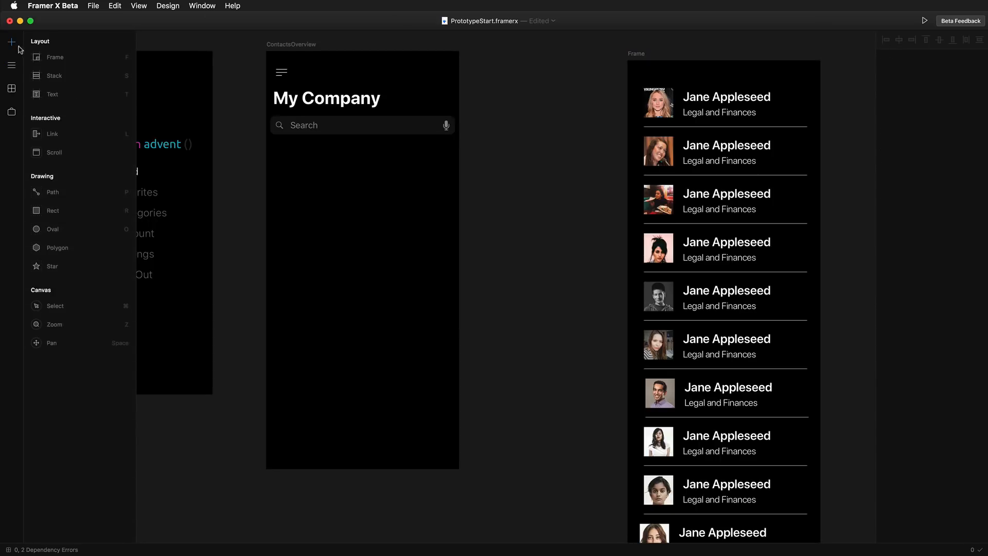
{"action": "left_click", "coordinate": [60, 61]}
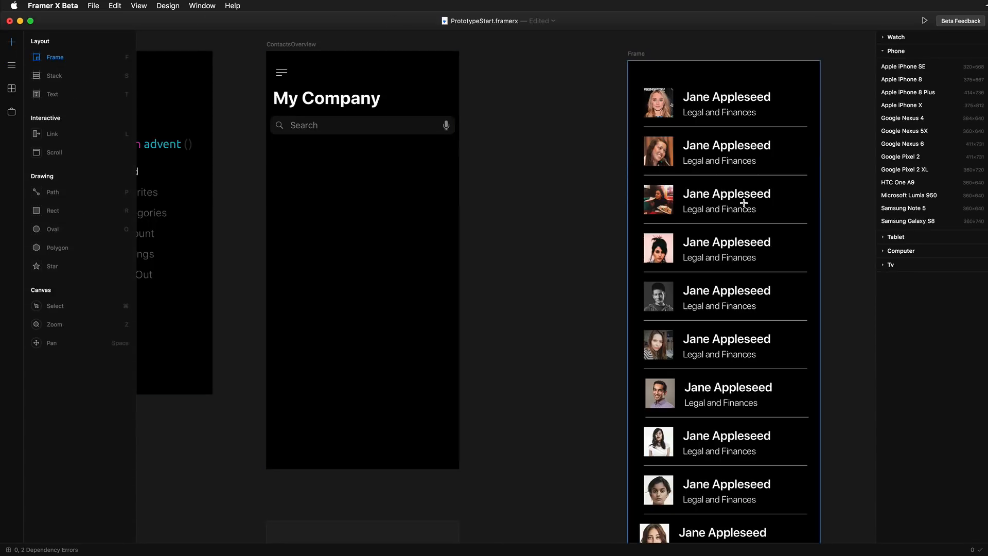
{"action": "scroll", "coordinate": [397, 474], "scroll_direction": "down", "scroll_amount": 5}
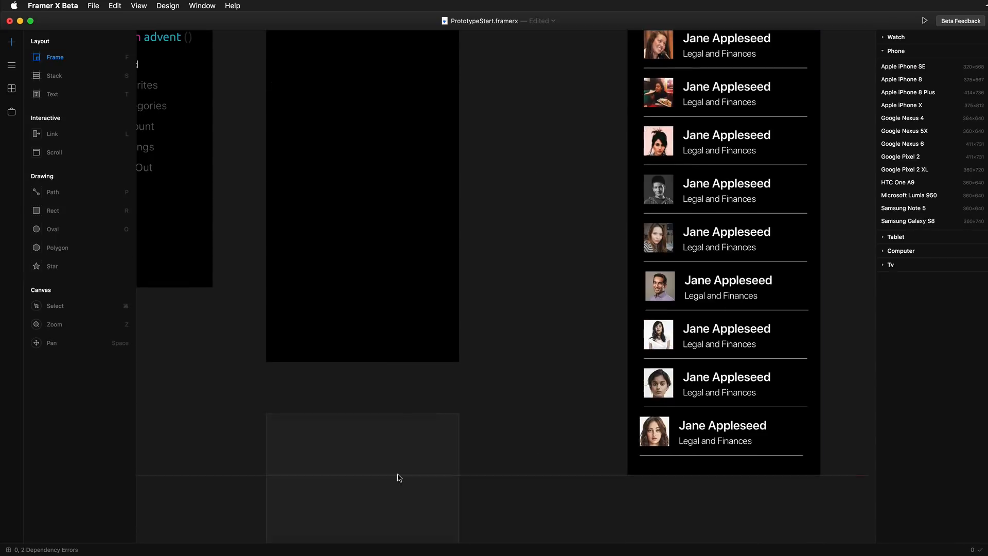
{"action": "left_click", "coordinate": [376, 444]}
{"action": "scroll", "coordinate": [410, 355], "scroll_direction": "up", "scroll_amount": 20}
{"action": "scroll", "coordinate": [441, 269], "scroll_direction": "down", "scroll_amount": 6}
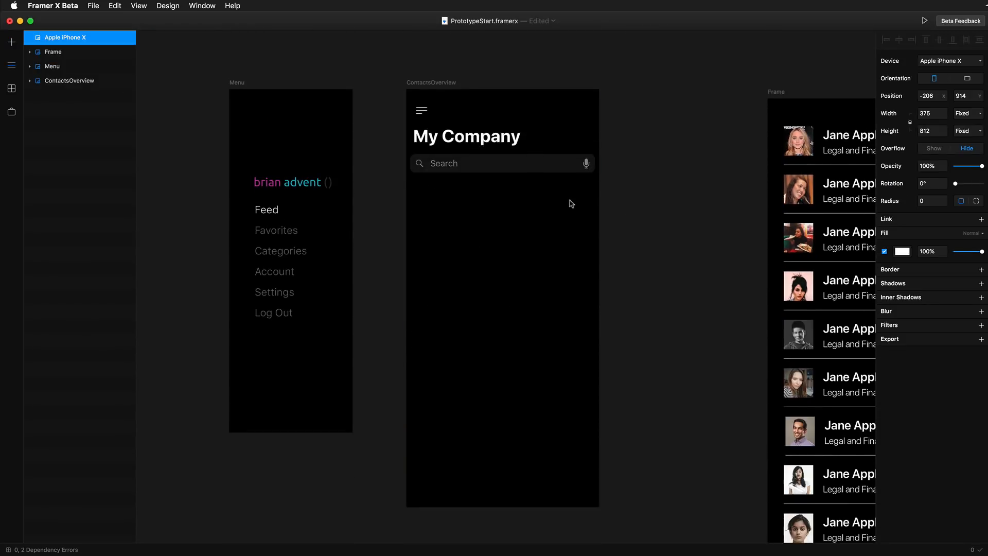
{"action": "scroll", "coordinate": [570, 216], "scroll_direction": "down", "scroll_amount": 12}
{"action": "left_click_drag", "start_coordinate": [443, 311], "coordinate": [495, 310]}
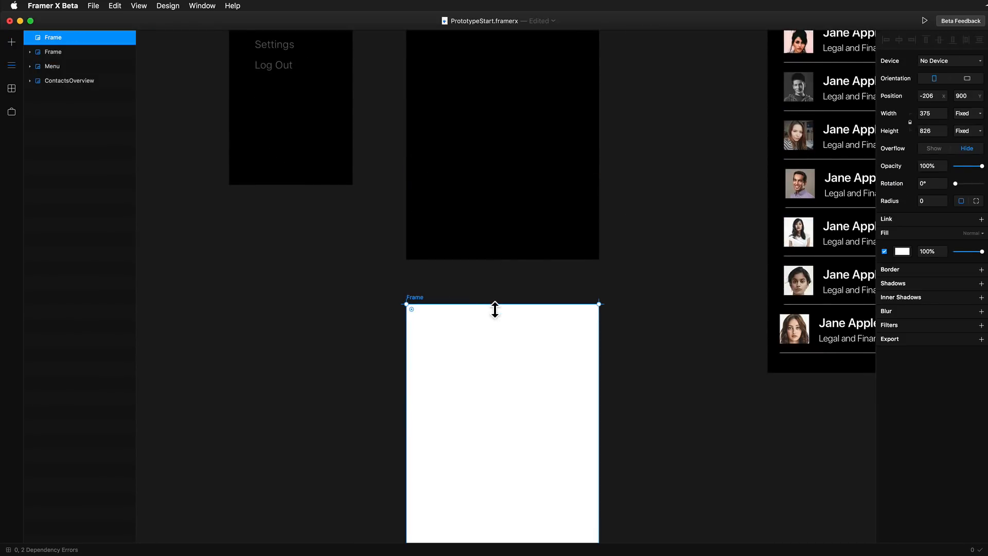
{"action": "key", "text": "super+z"}
{"action": "key", "text": "super+z"}
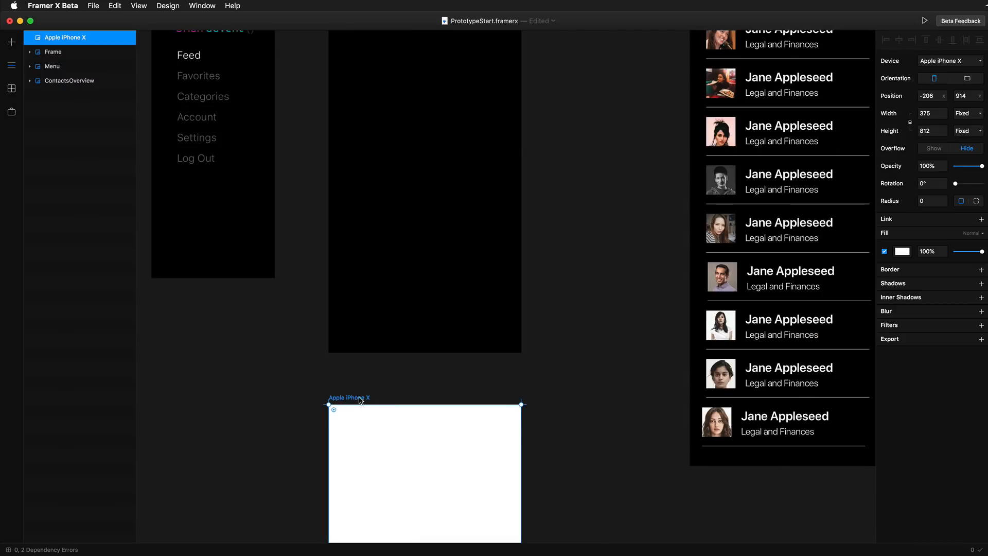
Move the empty Apple iPhone X frame up beside ContactsOverview, to X 209, Y 20
{"action": "left_click_drag", "start_coordinate": [605, 85], "coordinate": [591, 84]}
{"action": "scroll", "coordinate": [587, 100], "scroll_direction": "up", "scroll_amount": 18}
{"action": "scroll", "coordinate": [591, 406], "scroll_direction": "down", "scroll_amount": 6}
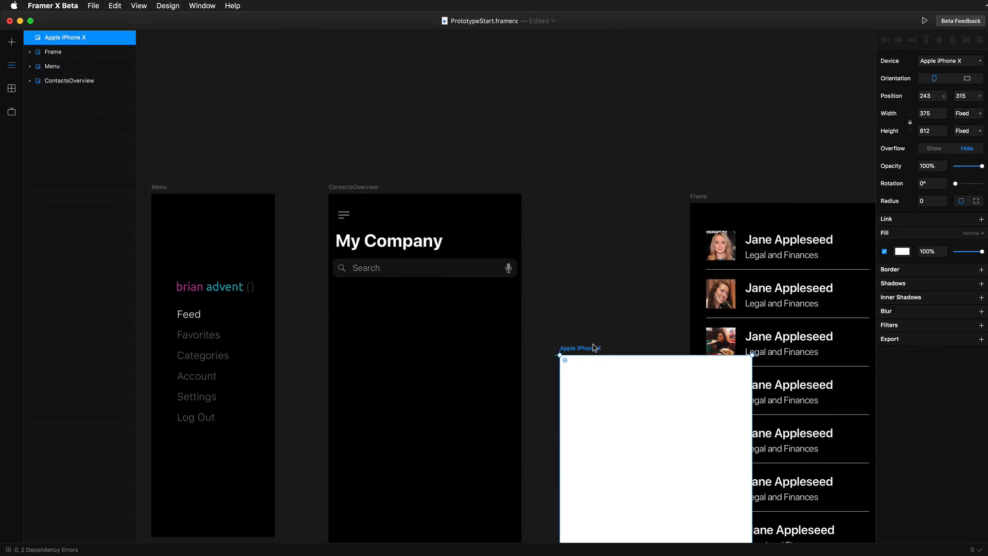
{"action": "left_click_drag", "start_coordinate": [592, 345], "coordinate": [574, 191]}
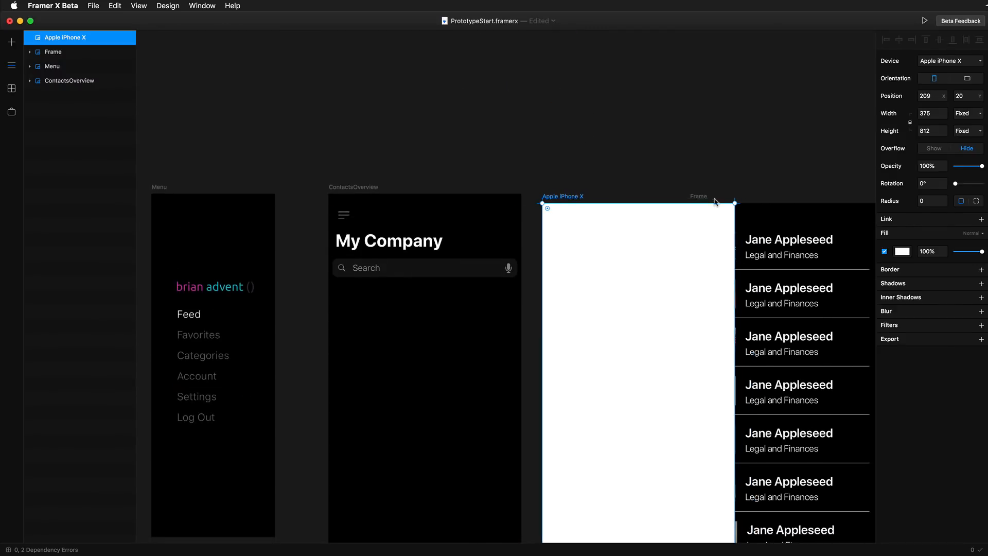
{"action": "left_click_drag", "start_coordinate": [701, 198], "coordinate": [693, 206]}
{"action": "left_click_drag", "start_coordinate": [694, 198], "coordinate": [766, 198]}
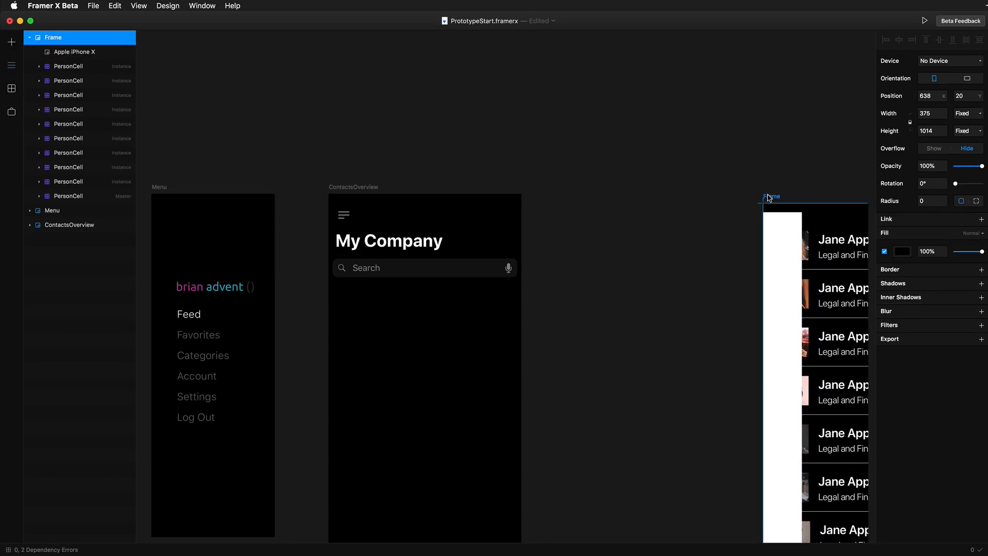
{"action": "left_click", "coordinate": [773, 237]}
{"action": "key", "text": "super+z"}
{"action": "key", "text": "super+z"}
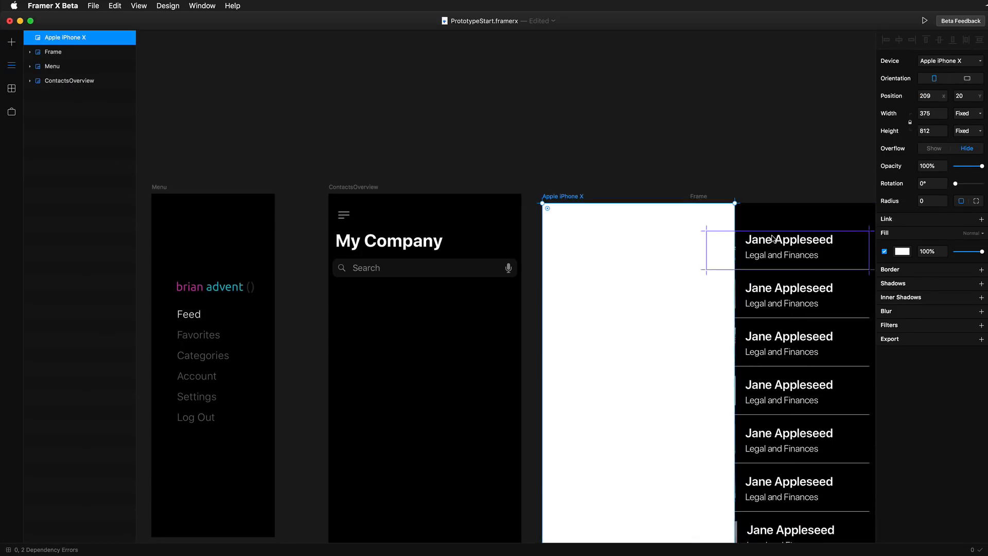
Move the contact list frame further right so it no longer overlaps the empty Apple iPhone X frame
{"action": "left_click", "coordinate": [809, 212]}
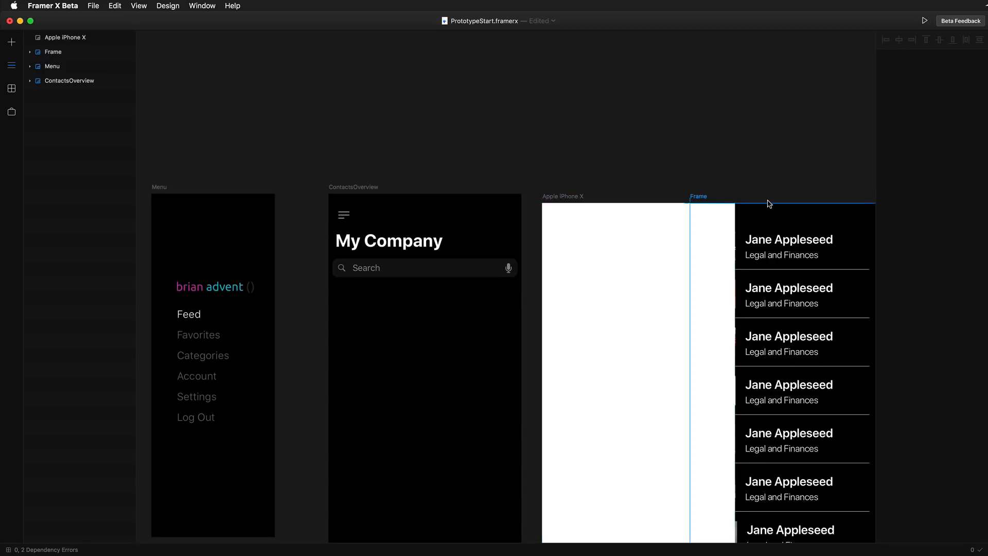
{"action": "left_click_drag", "start_coordinate": [767, 203], "coordinate": [851, 203]}
{"action": "left_click", "coordinate": [796, 179]}
{"action": "scroll", "coordinate": [797, 180], "scroll_direction": "right", "scroll_amount": 5}
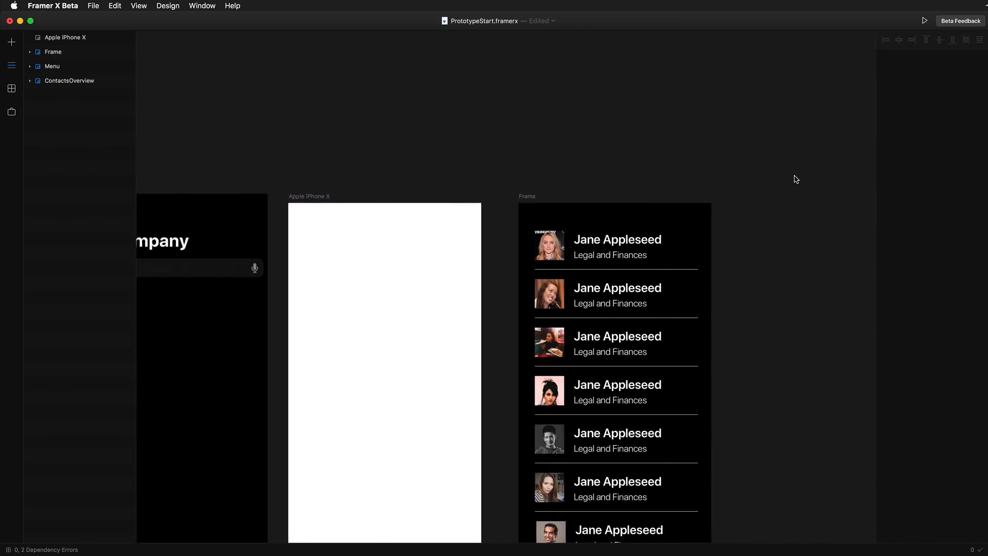
{"action": "scroll", "coordinate": [788, 183], "scroll_direction": "down", "scroll_amount": 2}
Place the empty Apple iPhone X frame at X 225, Y 2 and fill it with black #000000
{"action": "left_click_drag", "start_coordinate": [443, 162], "coordinate": [451, 152]}
{"action": "left_click", "coordinate": [902, 251]}
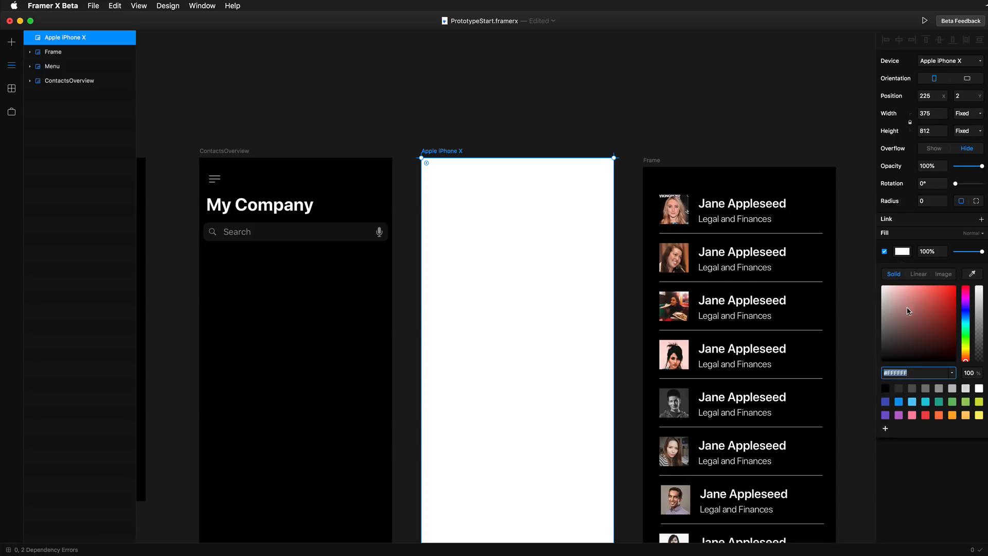
{"action": "left_click", "coordinate": [885, 388]}
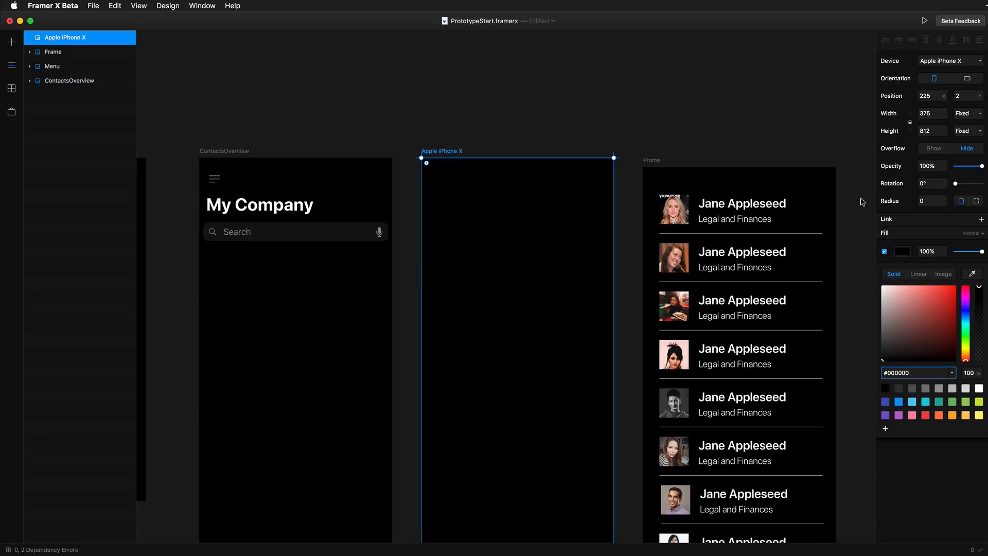
{"action": "left_click", "coordinate": [739, 108]}
Draw a vertical Stack in the black Apple iPhone X frame and stretch it from the upper-left corner over the whole frame
{"action": "left_click", "coordinate": [12, 42]}
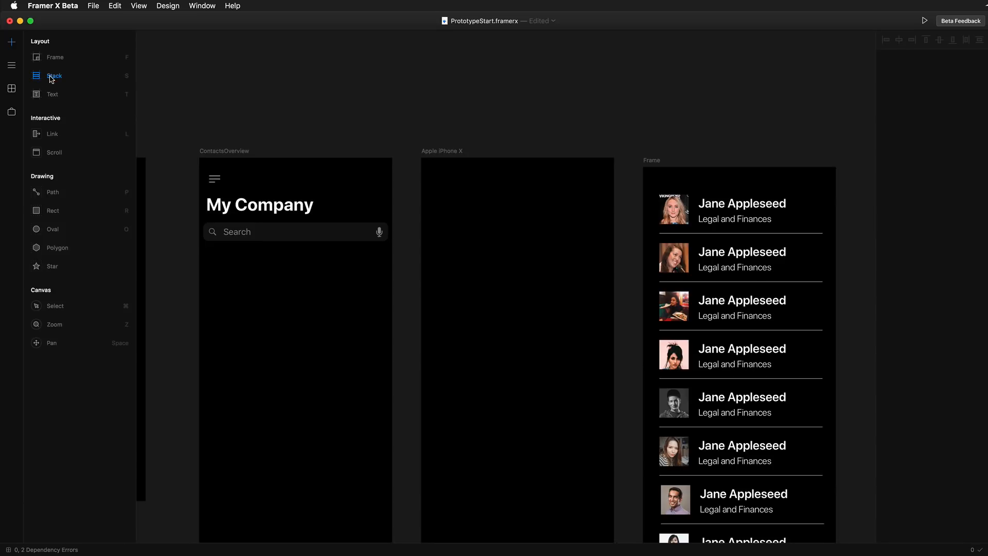
{"action": "left_click", "coordinate": [52, 77]}
{"action": "left_click_drag", "start_coordinate": [440, 191], "coordinate": [537, 318]}
{"action": "left_click_drag", "start_coordinate": [504, 254], "coordinate": [487, 222]}
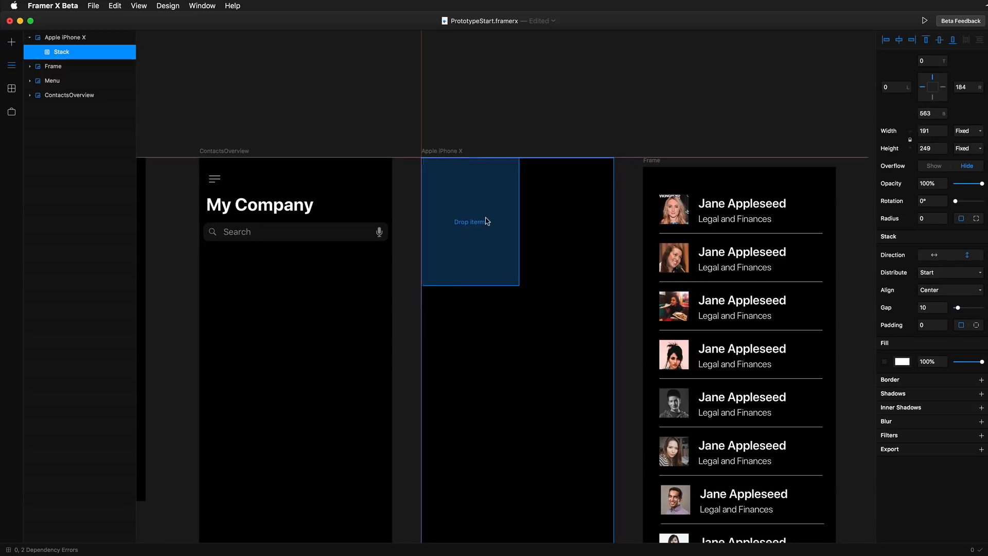
{"action": "left_click_drag", "start_coordinate": [523, 289], "coordinate": [618, 465]}
{"action": "left_click", "coordinate": [627, 400]}
{"action": "scroll", "coordinate": [628, 402], "scroll_direction": "up", "scroll_amount": 3}
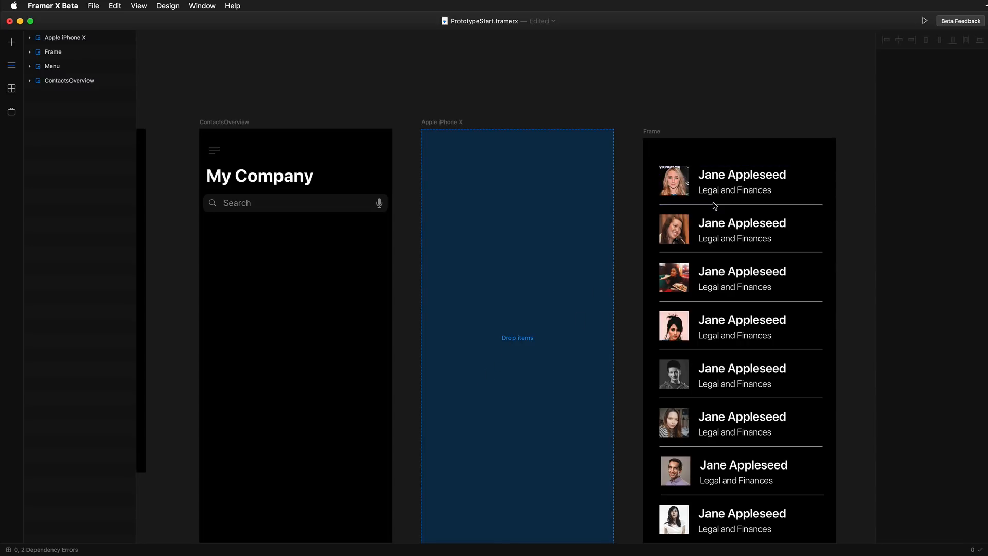
Move the first nine PersonCell rows one by one from the contact list frame into the Stack, keeping their order
{"action": "left_click_drag", "start_coordinate": [714, 206], "coordinate": [516, 184]}
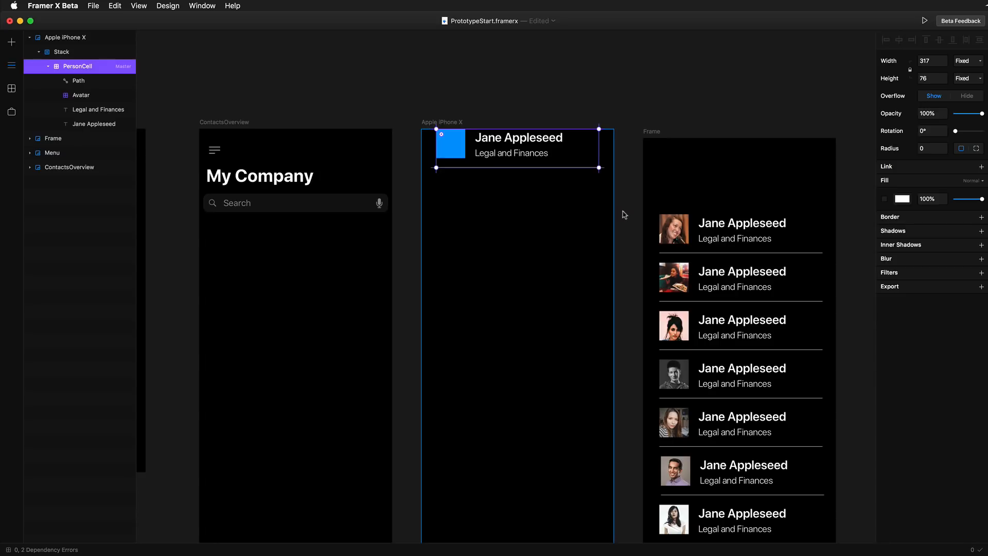
{"action": "left_click_drag", "start_coordinate": [684, 238], "coordinate": [552, 248]}
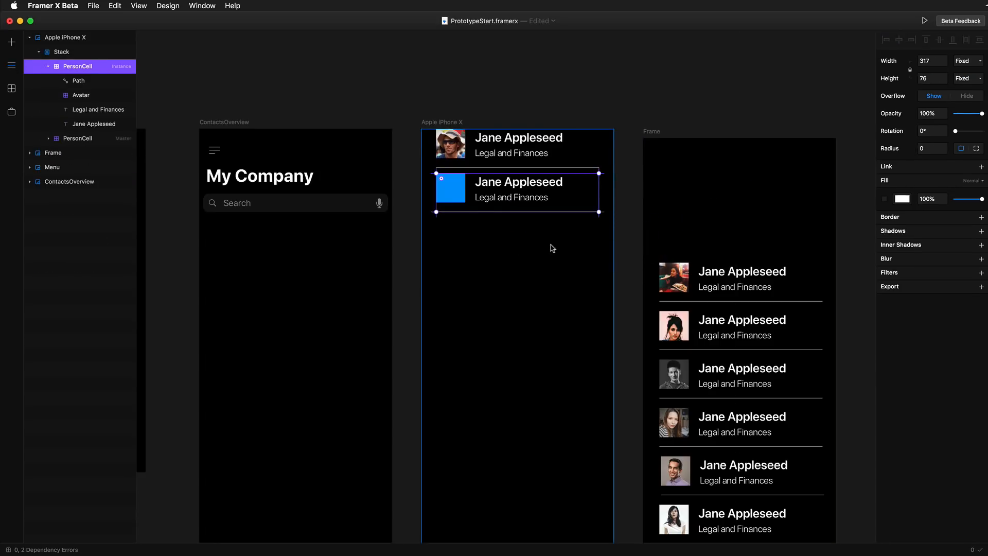
{"action": "left_click_drag", "start_coordinate": [680, 278], "coordinate": [520, 237]}
{"action": "left_click_drag", "start_coordinate": [684, 329], "coordinate": [521, 320]}
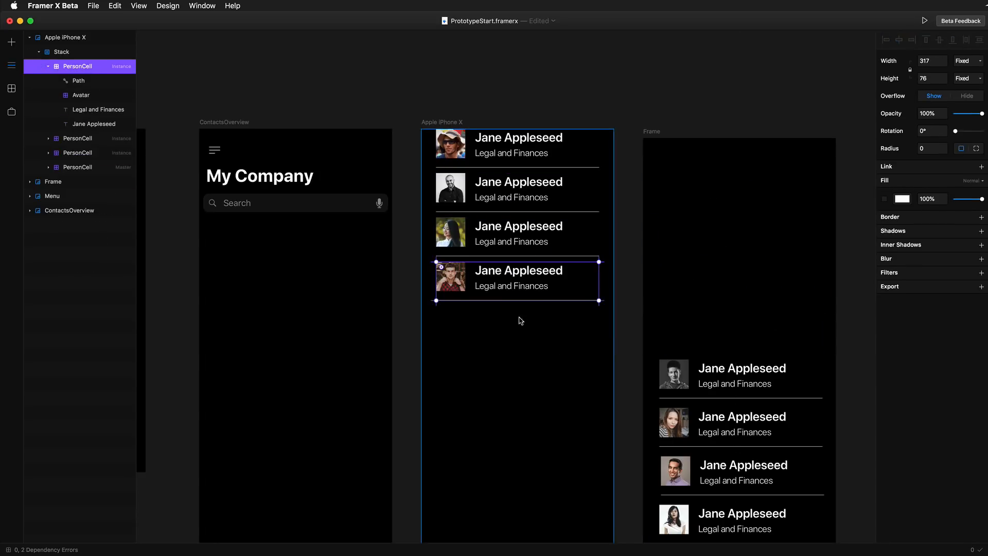
{"action": "left_click_drag", "start_coordinate": [690, 376], "coordinate": [520, 323]}
{"action": "left_click_drag", "start_coordinate": [700, 430], "coordinate": [535, 443]}
{"action": "left_click", "coordinate": [726, 478]}
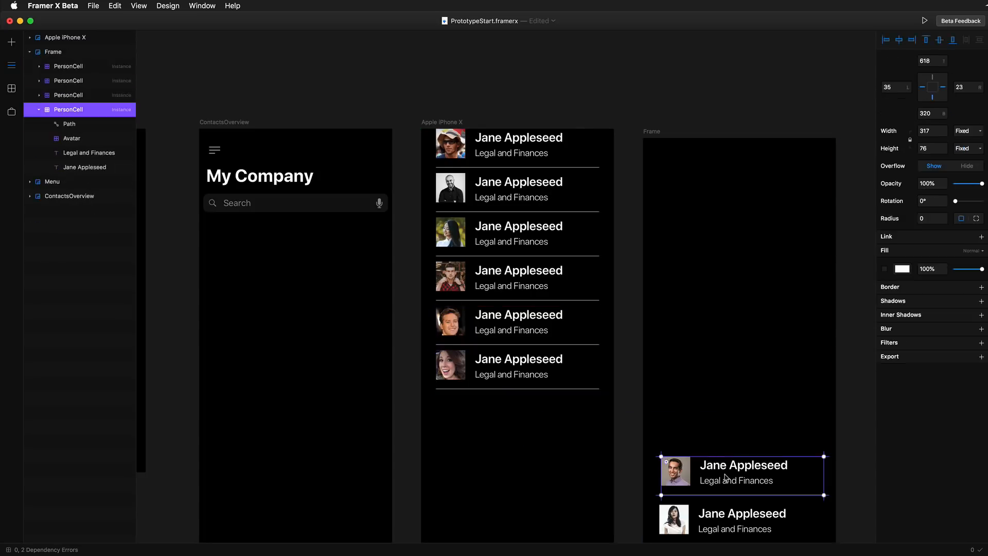
{"action": "left_click_drag", "start_coordinate": [726, 477], "coordinate": [520, 407]}
{"action": "left_click_drag", "start_coordinate": [691, 481], "coordinate": [554, 536]}
{"action": "scroll", "coordinate": [580, 470], "scroll_direction": "down", "scroll_amount": 3}
{"action": "scroll", "coordinate": [582, 438], "scroll_direction": "down", "scroll_amount": 1}
Lengthen the black phone frame and its Stack to a height of 1143 to make room for more rows
{"action": "left_click", "coordinate": [550, 441]}
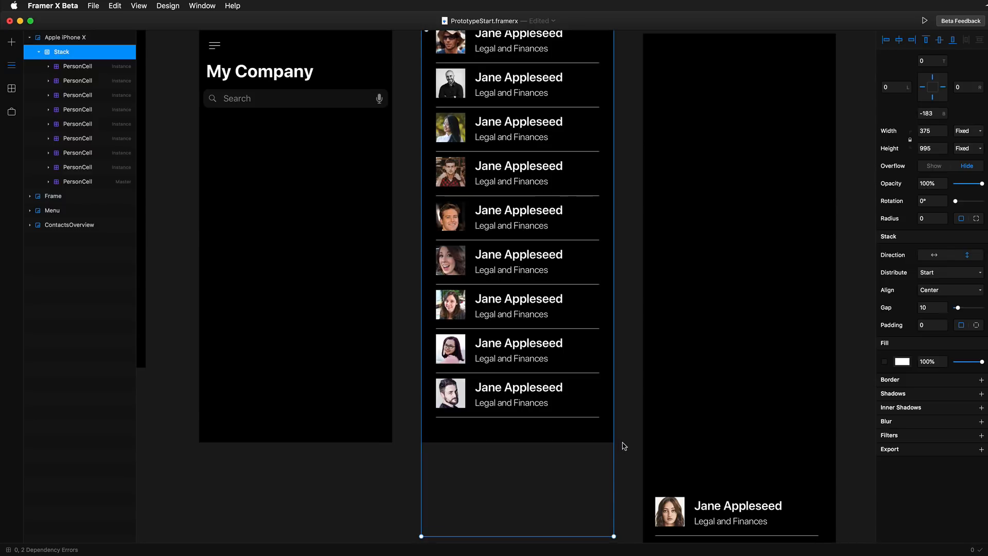
{"action": "scroll", "coordinate": [618, 448], "scroll_direction": "down", "scroll_amount": 5}
{"action": "left_click_drag", "start_coordinate": [670, 404], "coordinate": [719, 308]}
{"action": "left_click", "coordinate": [533, 273]}
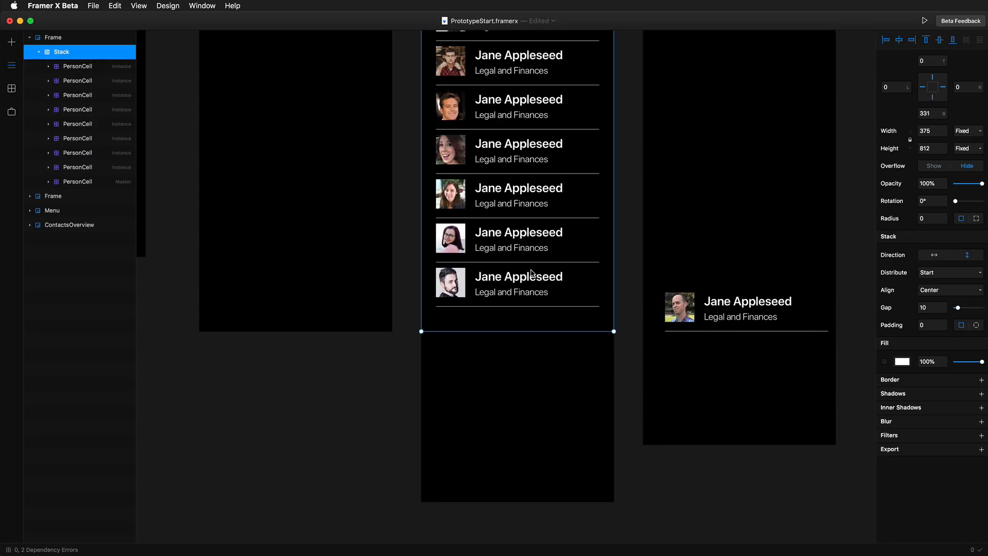
{"action": "left_click_drag", "start_coordinate": [531, 332], "coordinate": [554, 501]}
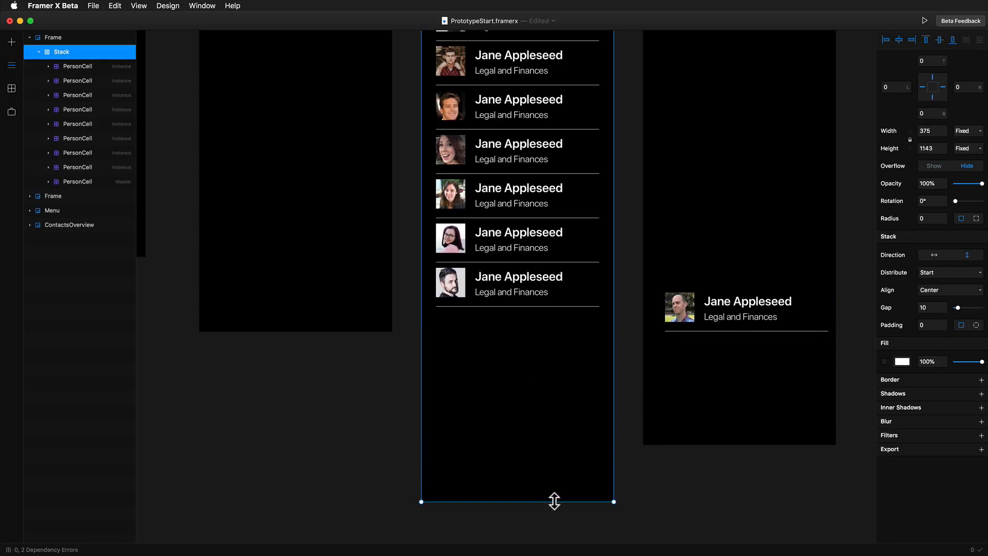
Move the remaining PersonCell rows from the old contact list frame to the lower end of the Stack
{"action": "left_click", "coordinate": [673, 312]}
{"action": "left_click_drag", "start_coordinate": [673, 312], "coordinate": [499, 371]}
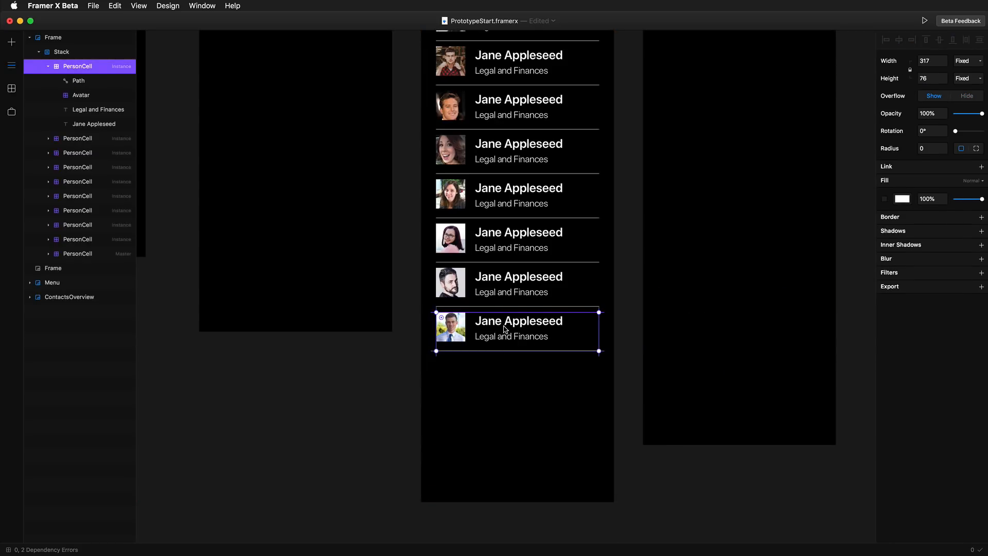
{"action": "left_click_drag", "start_coordinate": [506, 330], "coordinate": [514, 456]}
Delete the emptied contact list frame beside the new one
{"action": "scroll", "coordinate": [520, 361], "scroll_direction": "up", "scroll_amount": 5}
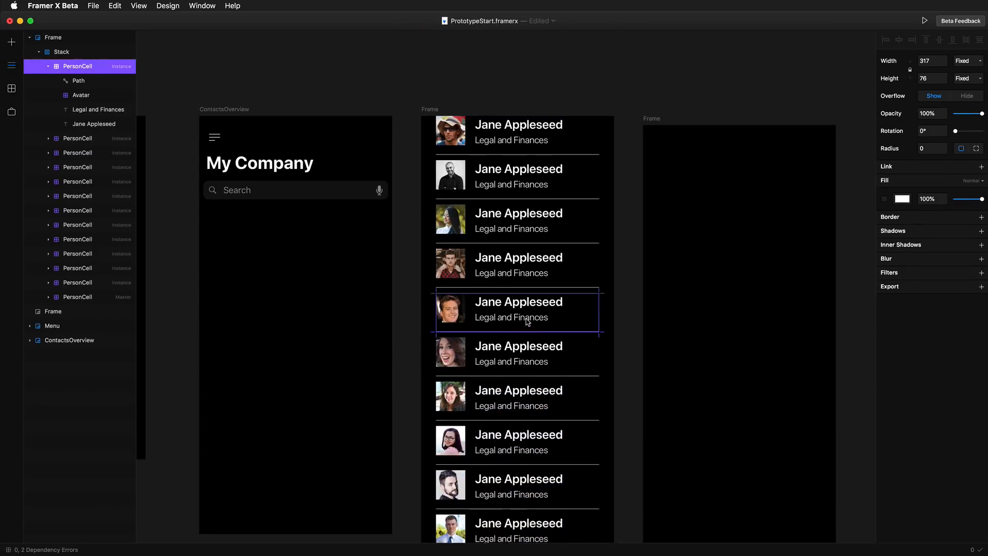
{"action": "left_click", "coordinate": [657, 120]}
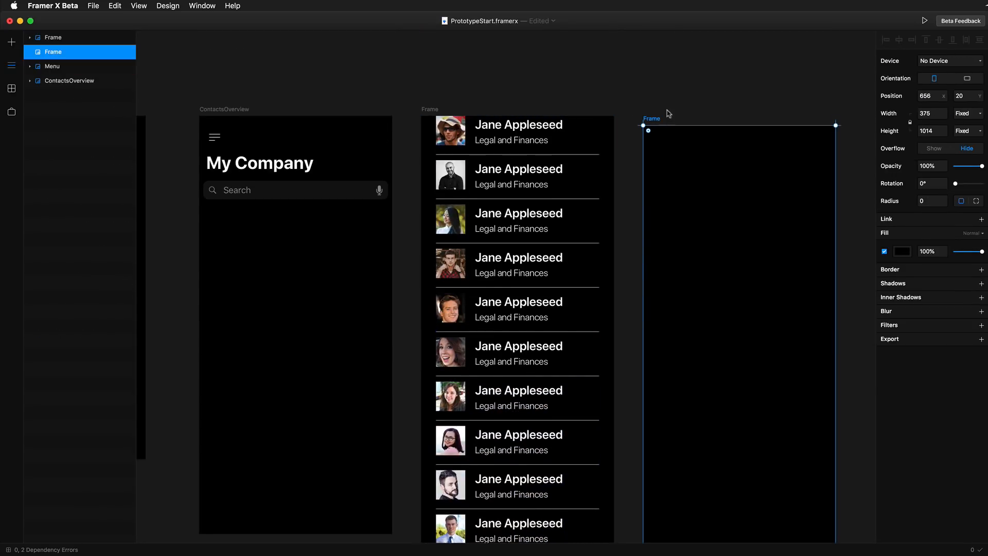
{"action": "key", "text": "BackSpace"}
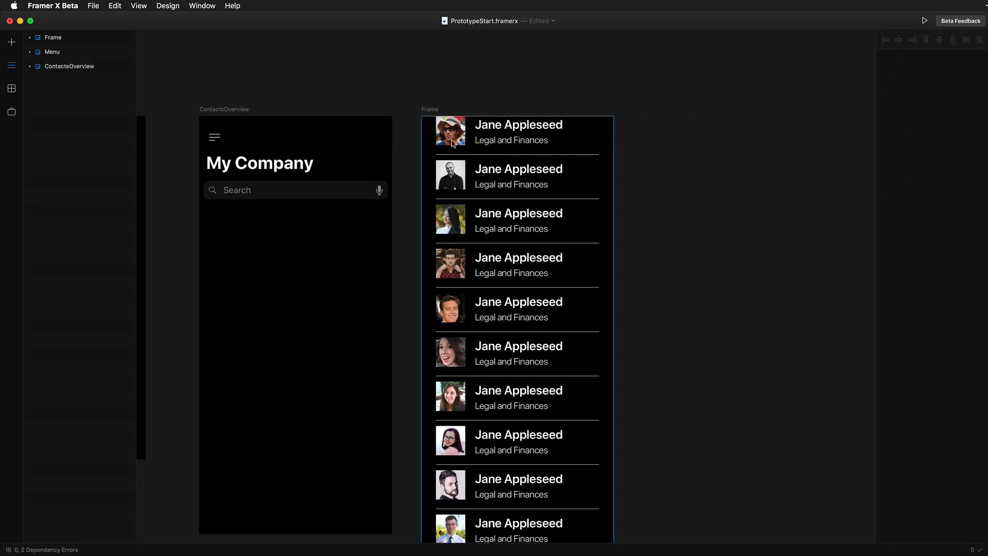
Set the alignment of the Stack holding the PersonCell rows to Start
{"action": "scroll", "coordinate": [448, 110], "scroll_direction": "up", "scroll_amount": 1}
{"action": "left_click", "coordinate": [435, 117]}
{"action": "scroll", "coordinate": [638, 162], "scroll_direction": "down", "scroll_amount": 3}
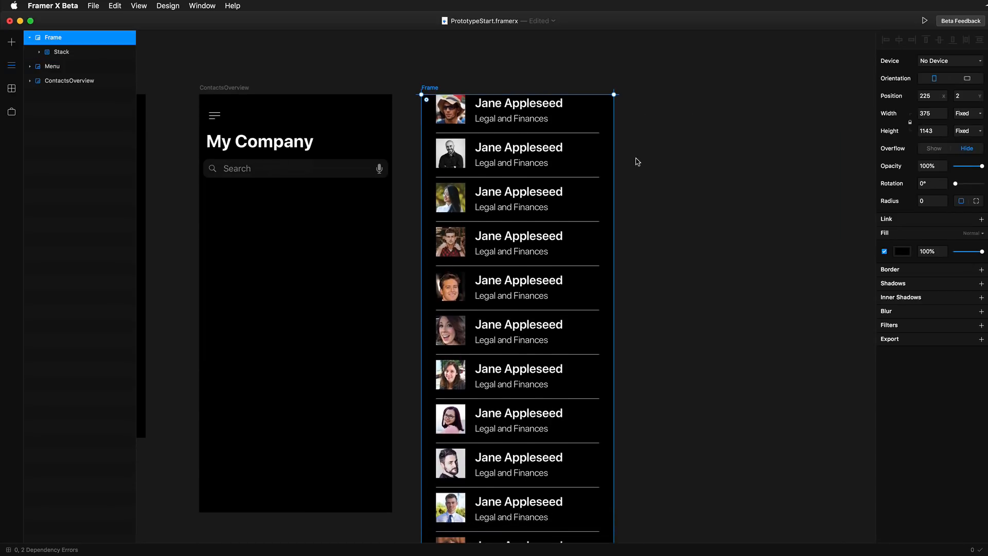
{"action": "left_click", "coordinate": [85, 51]}
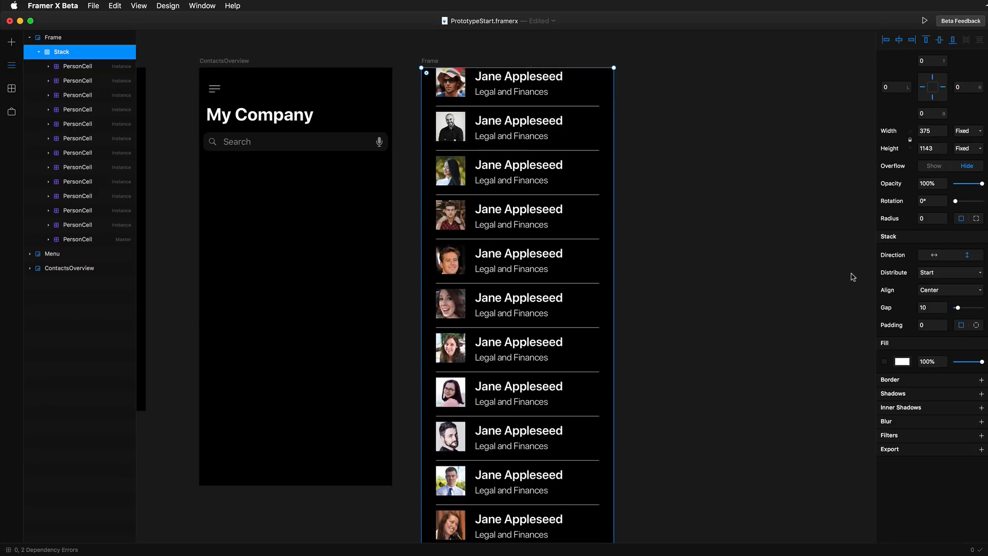
{"action": "left_click", "coordinate": [929, 291]}
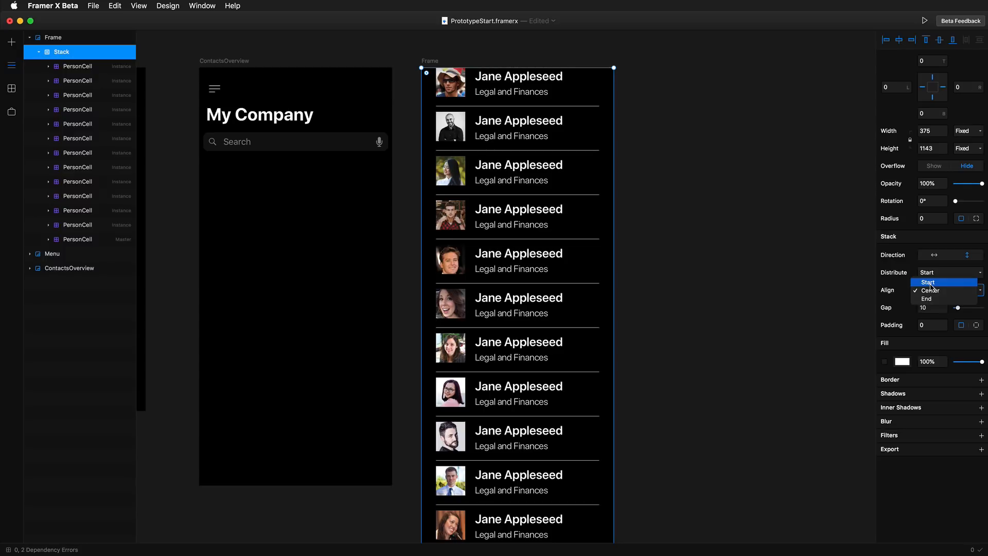
{"action": "left_click", "coordinate": [931, 284]}
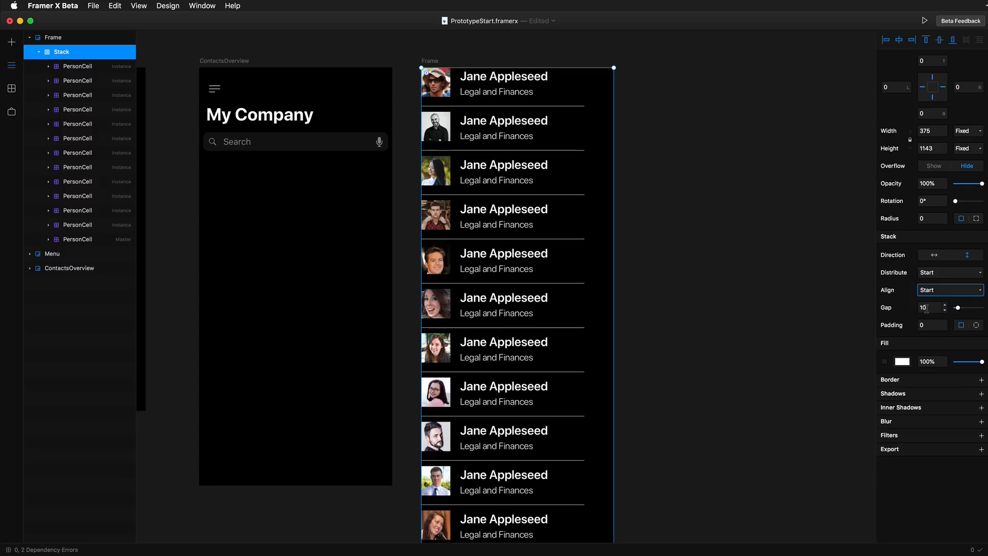
Set the Stack's gap to 20 and its padding to 20
{"action": "left_click_drag", "start_coordinate": [958, 309], "coordinate": [964, 311]}
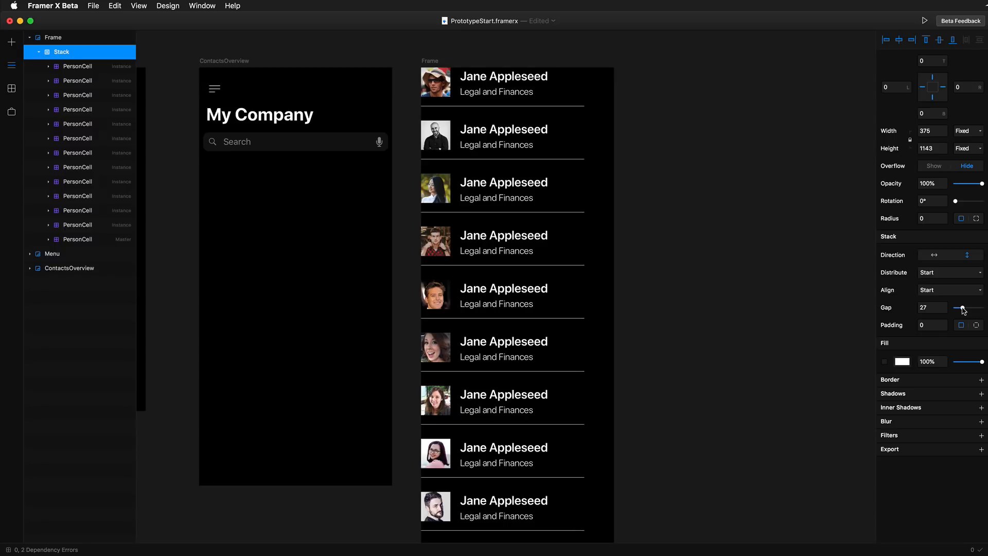
{"action": "left_click", "coordinate": [934, 307]}
{"action": "type", "text": "20"}
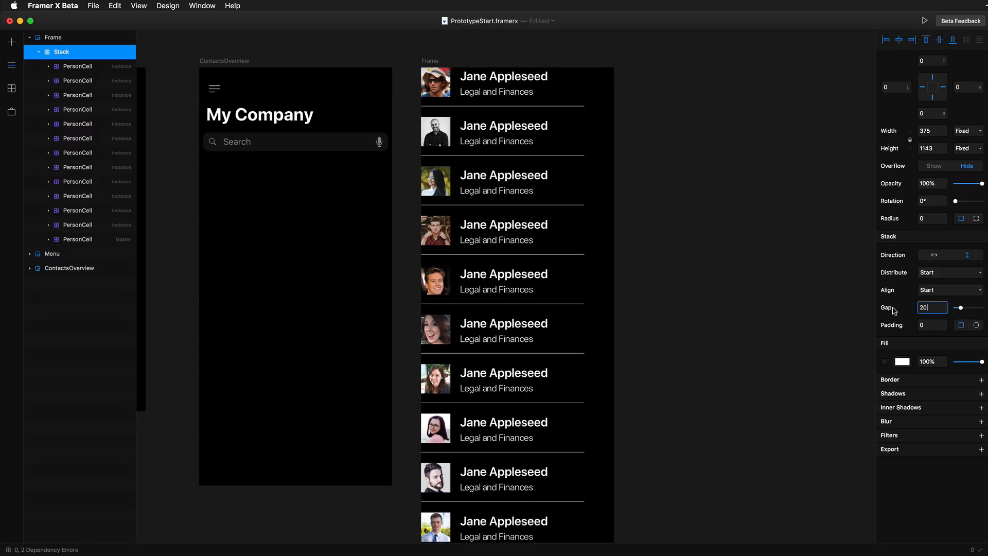
{"action": "left_click", "coordinate": [924, 325]}
{"action": "type", "text": "10"}
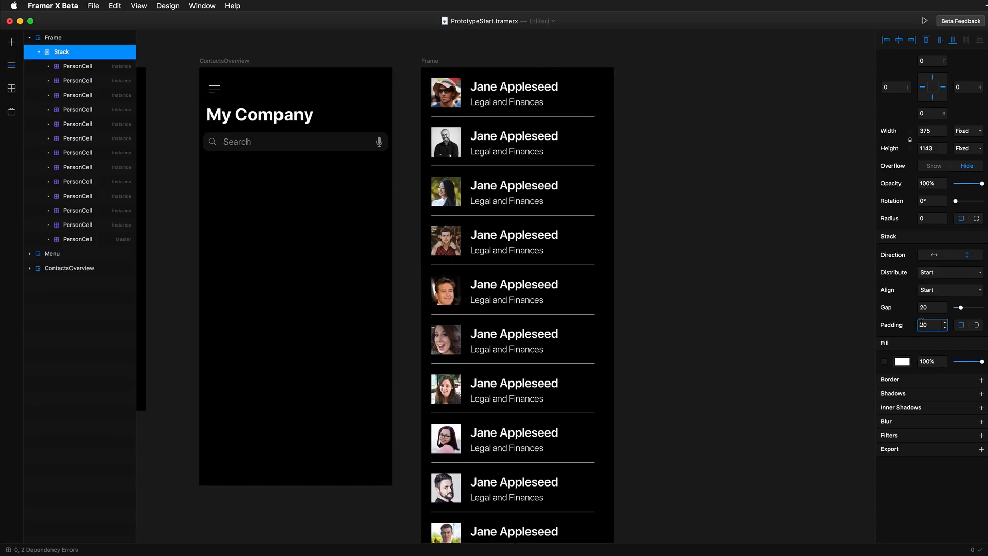
{"action": "left_click", "coordinate": [743, 333]}
{"action": "scroll", "coordinate": [724, 342], "scroll_direction": "down", "scroll_amount": 5}
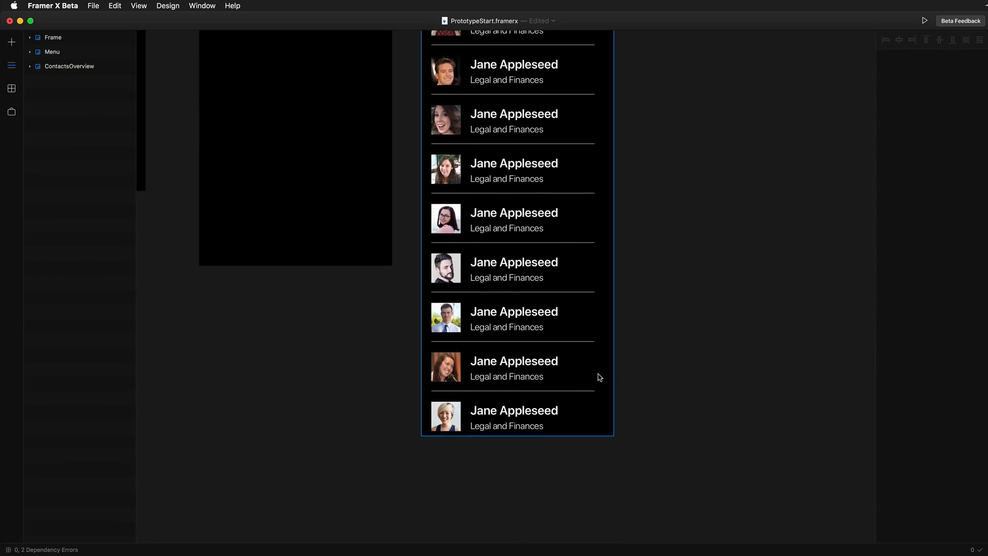
{"action": "scroll", "coordinate": [589, 387], "scroll_direction": "up", "scroll_amount": 7}
{"action": "left_click", "coordinate": [559, 248]}
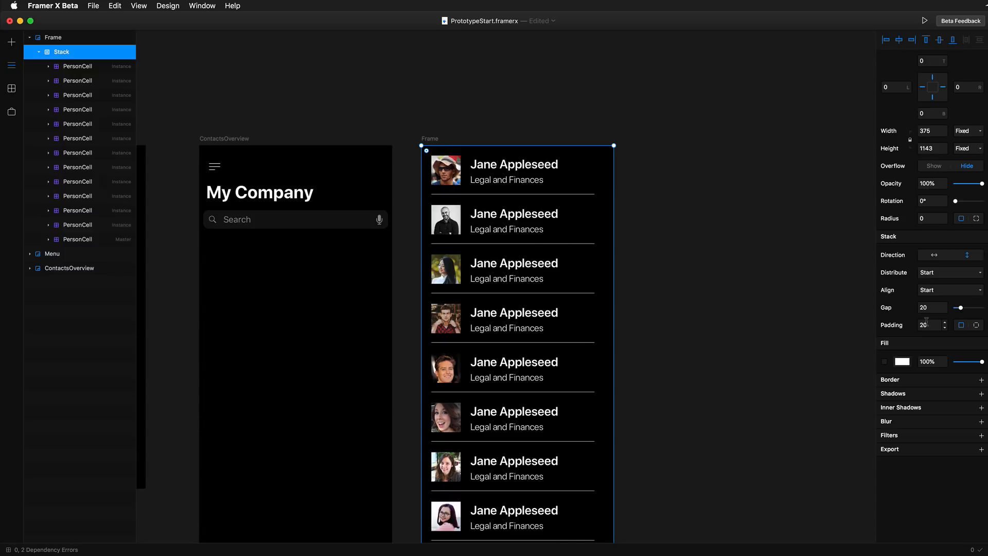
{"action": "left_click", "coordinate": [660, 174]}
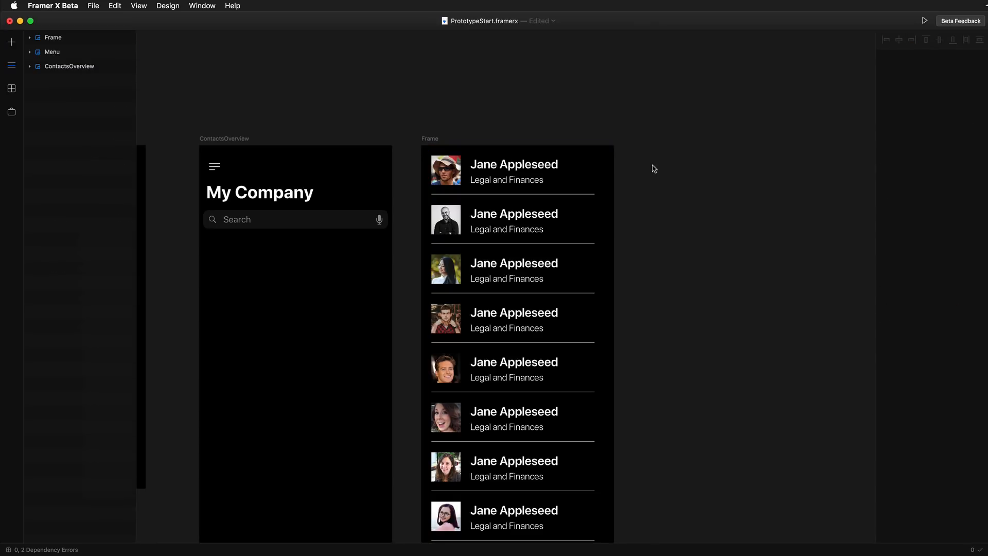
Nudge the Legal and Finances text in the master PersonCell down to 38 from the cell's upper edge
{"action": "left_click", "coordinate": [507, 176]}
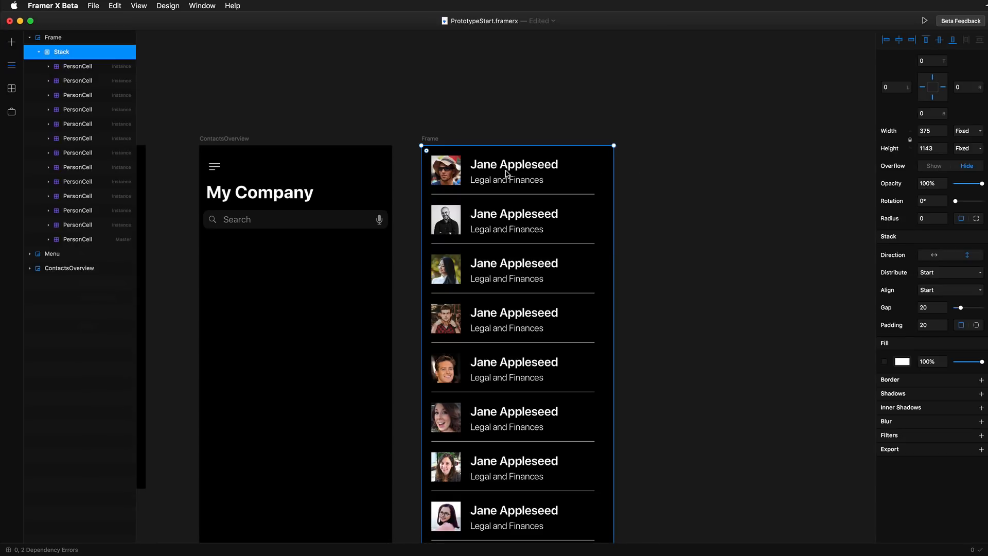
{"action": "left_click", "coordinate": [489, 172]}
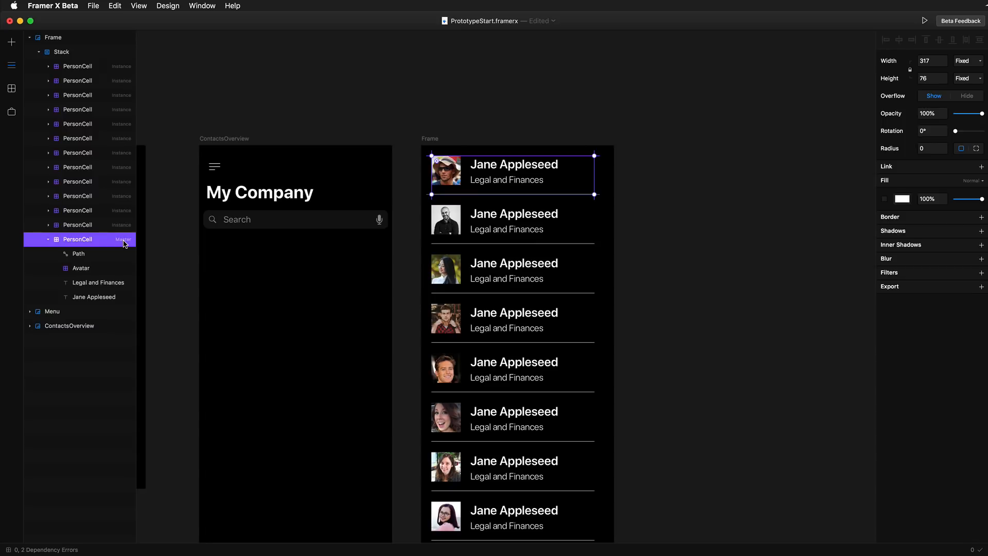
{"action": "left_click", "coordinate": [508, 170]}
{"action": "left_click", "coordinate": [509, 180]}
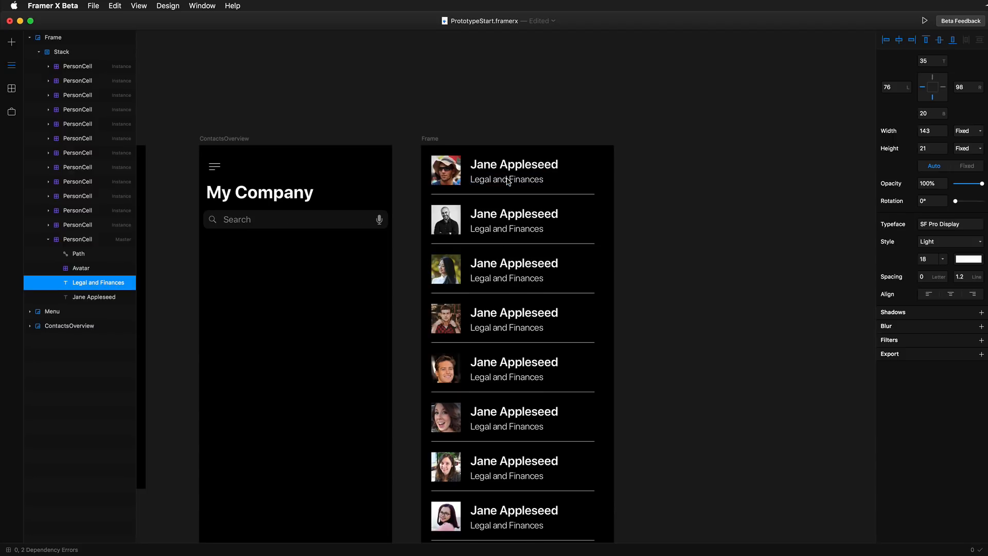
{"action": "key", "text": "Down"}
{"action": "key", "text": "Down"}
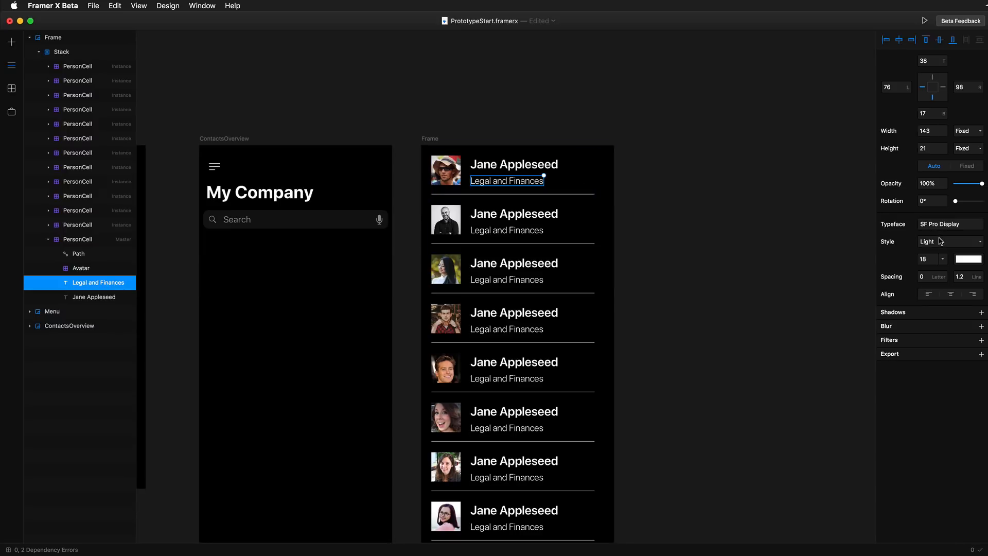
Try font size 14 and the Bold style on the master cell's Legal and Finances text, and undo both changes
{"action": "left_click", "coordinate": [941, 259]}
{"action": "left_click", "coordinate": [927, 251]}
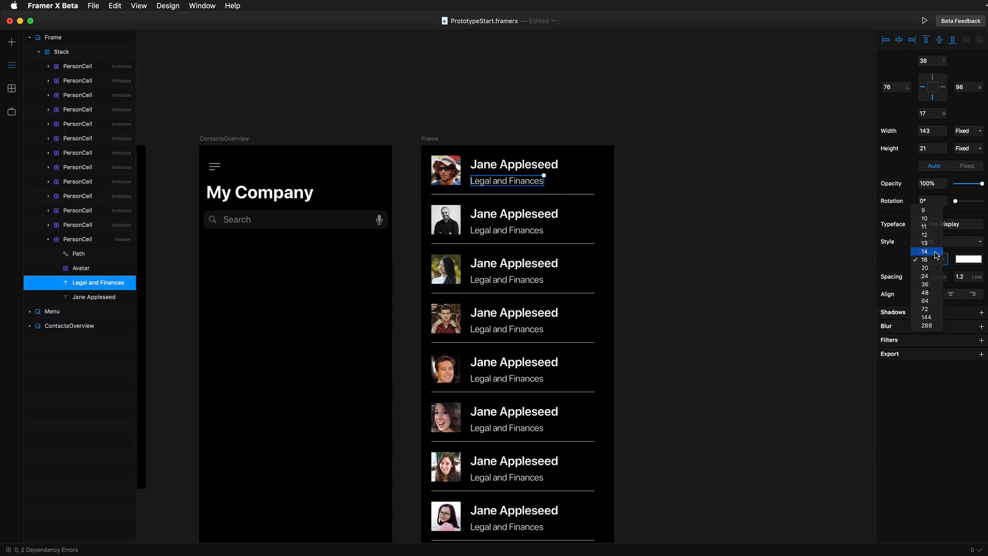
{"action": "left_click", "coordinate": [942, 241]}
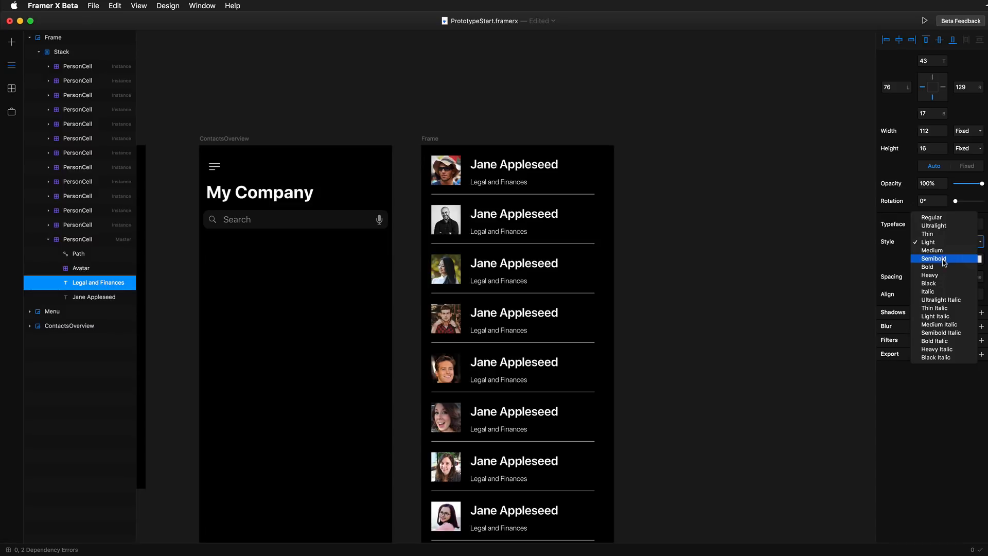
{"action": "left_click", "coordinate": [885, 261]}
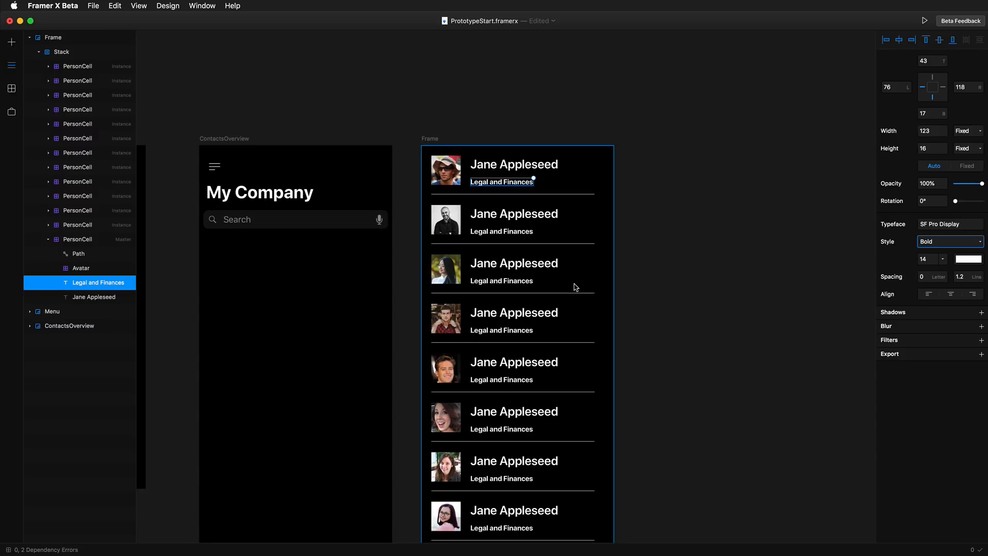
{"action": "left_click", "coordinate": [789, 259]}
{"action": "key", "text": "super+z"}
{"action": "key", "text": "super+z"}
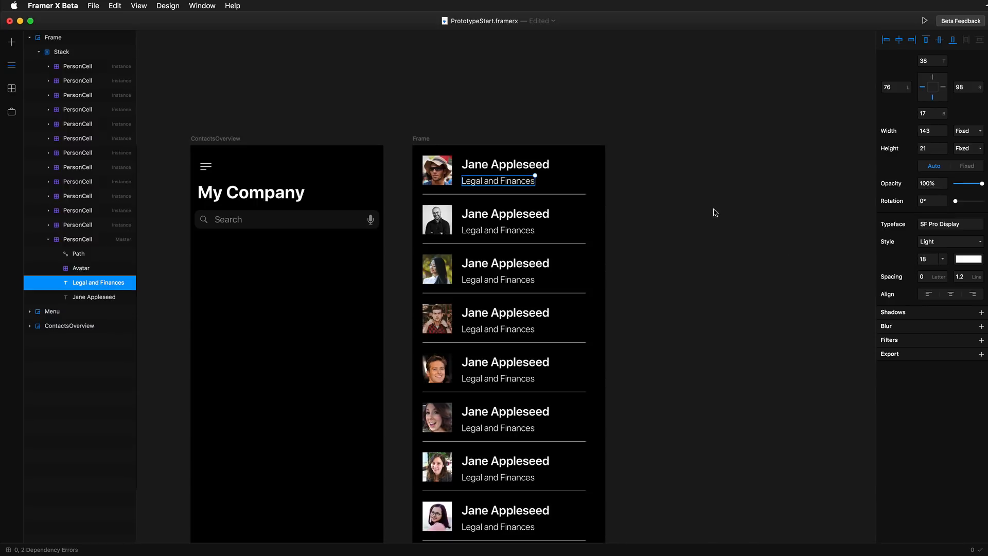
Replace the placeholder name in the second PersonCell row with a different person's full name
{"action": "left_click", "coordinate": [520, 219]}
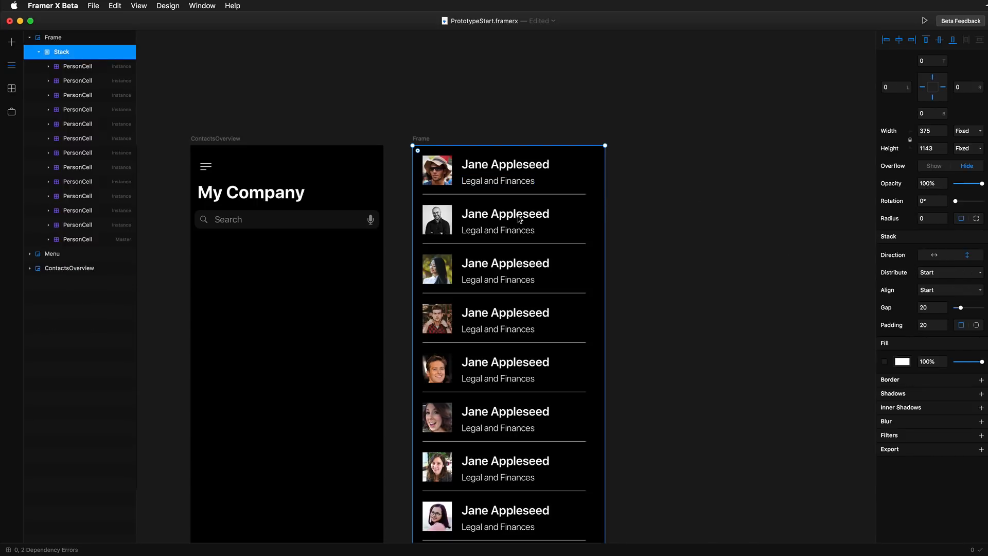
{"action": "double_click", "coordinate": [520, 219]}
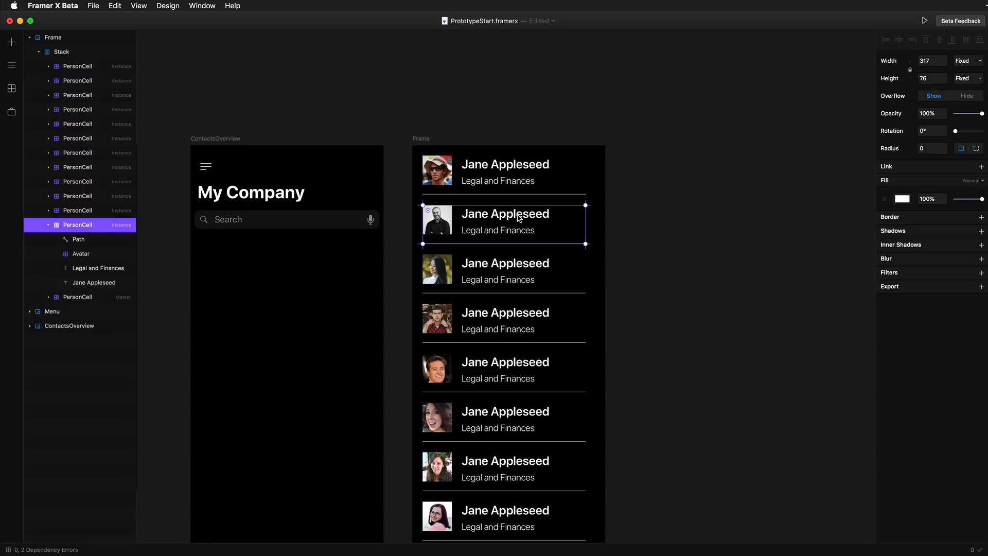
{"action": "double_click", "coordinate": [513, 220]}
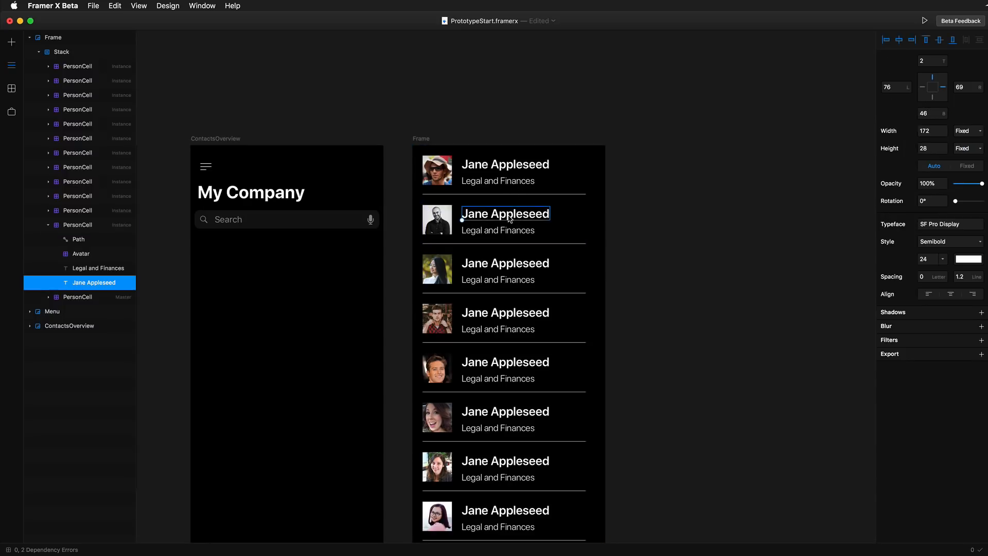
{"action": "double_click", "coordinate": [509, 218]}
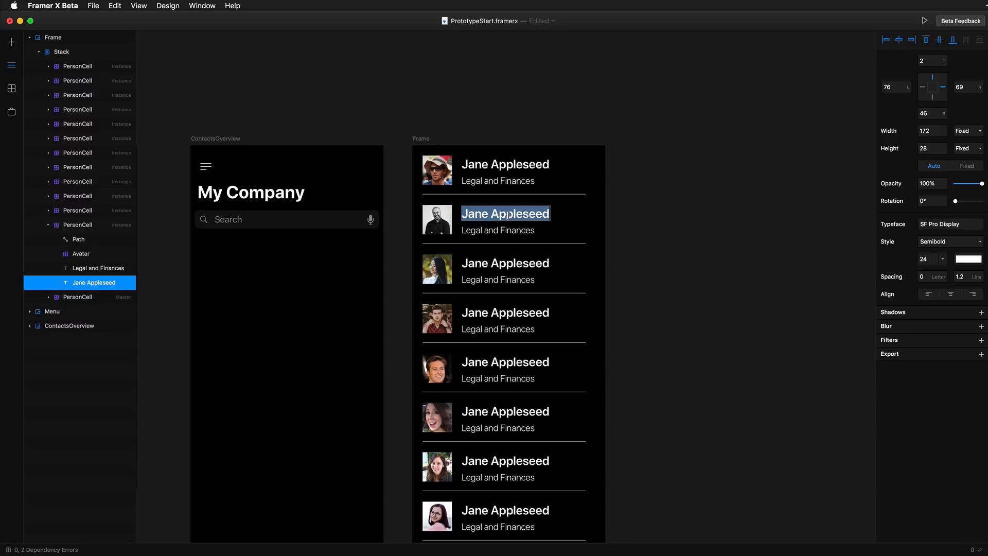
{"action": "type", "text": "John Dow"}
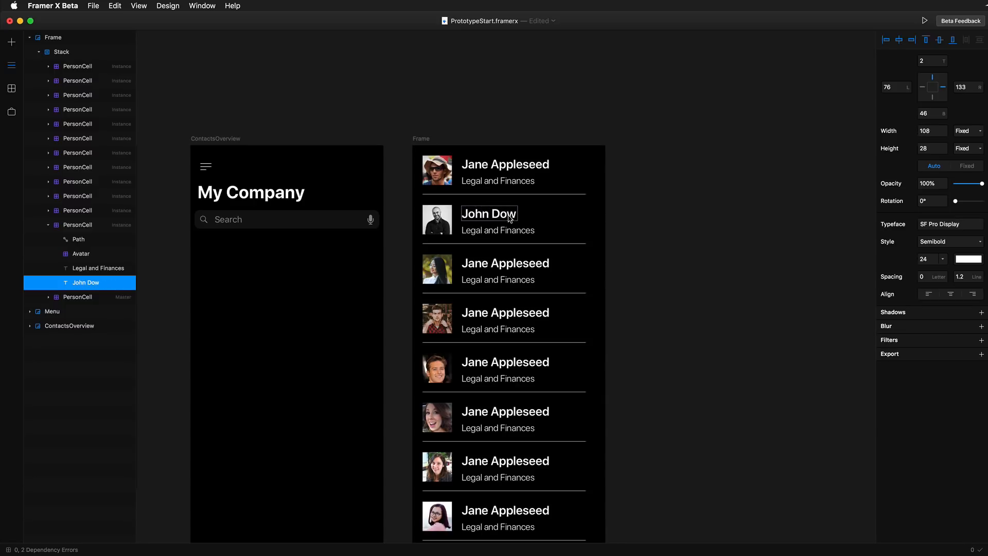
{"action": "key", "text": "BackSpace"}
{"action": "type", "text": "e"}
{"action": "scroll", "coordinate": [740, 306], "scroll_direction": "right", "scroll_amount": 2}
{"action": "key", "text": "Escape"}
Replace the placeholder name in the third PersonCell row with a different full name
{"action": "double_click", "coordinate": [500, 263]}
{"action": "double_click", "coordinate": [496, 263]}
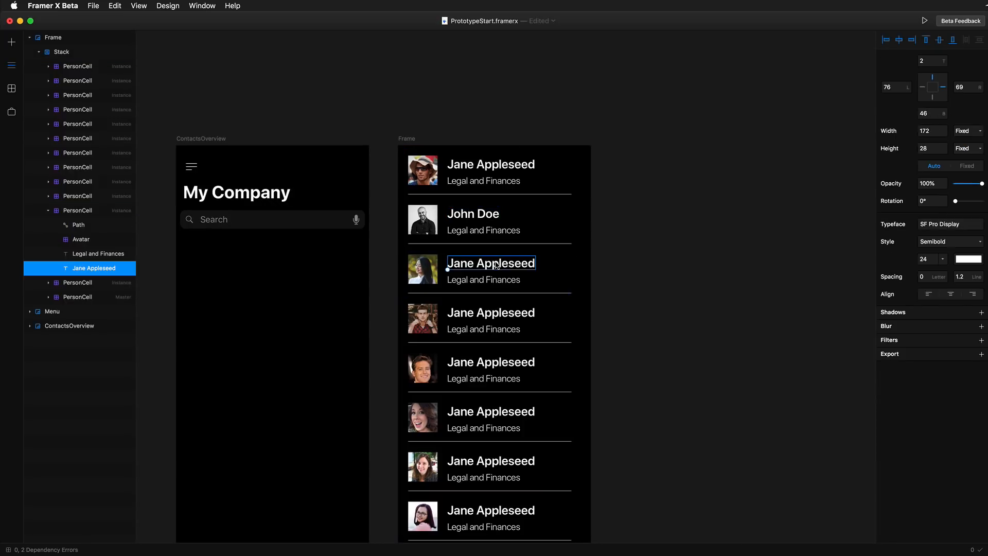
{"action": "double_click", "coordinate": [495, 262]}
{"action": "type", "text": "Tony Stark"}
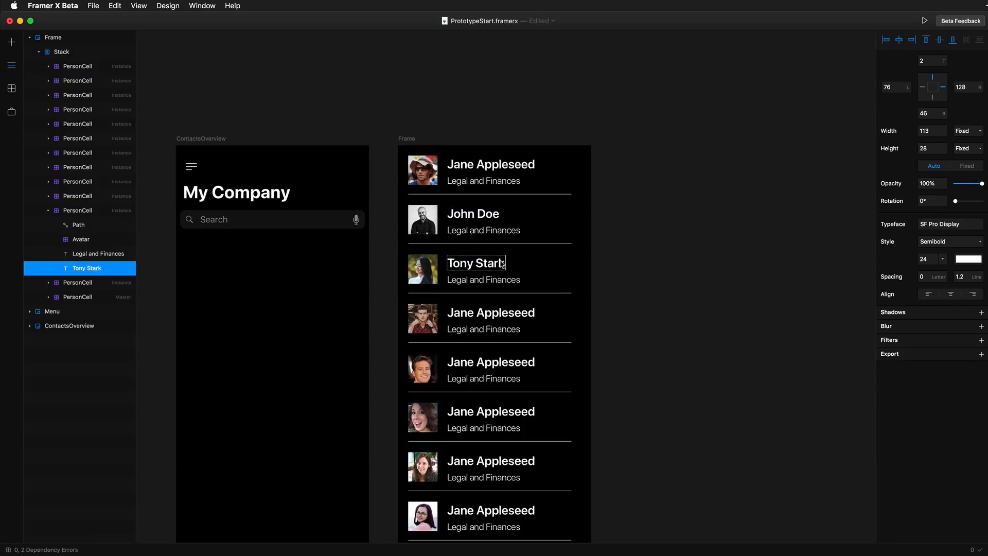
{"action": "key", "text": "Escape"}
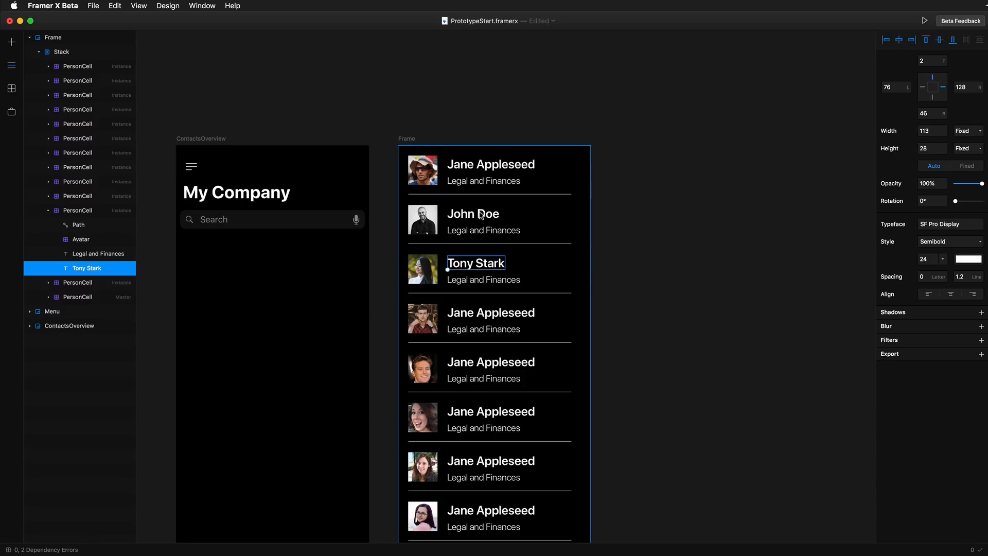
Draw a 375 × 642 Scroll area below the ContactsOverview search bar and connect it to the employee list's Frame as its scrollable content
{"action": "scroll", "coordinate": [478, 242], "scroll_direction": "down", "scroll_amount": 3}
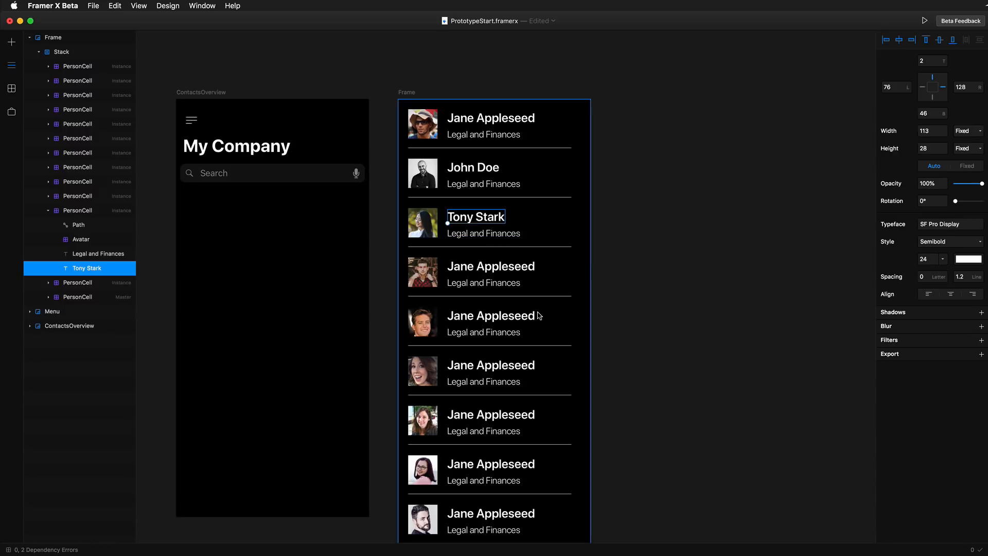
{"action": "left_click", "coordinate": [618, 287]}
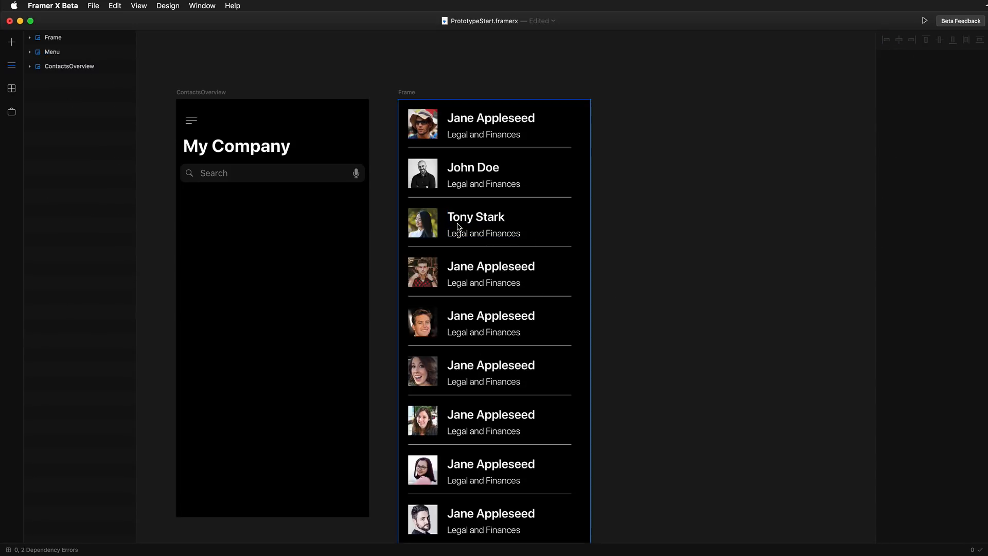
{"action": "scroll", "coordinate": [463, 161], "scroll_direction": "down", "scroll_amount": 10}
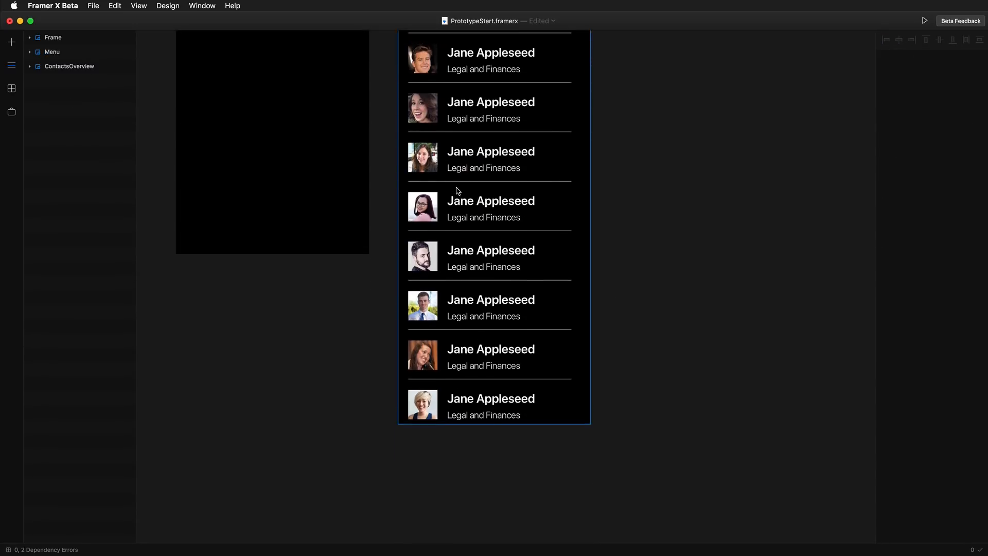
{"action": "scroll", "coordinate": [458, 185], "scroll_direction": "up", "scroll_amount": 10}
{"action": "scroll", "coordinate": [419, 197], "scroll_direction": "left", "scroll_amount": 3}
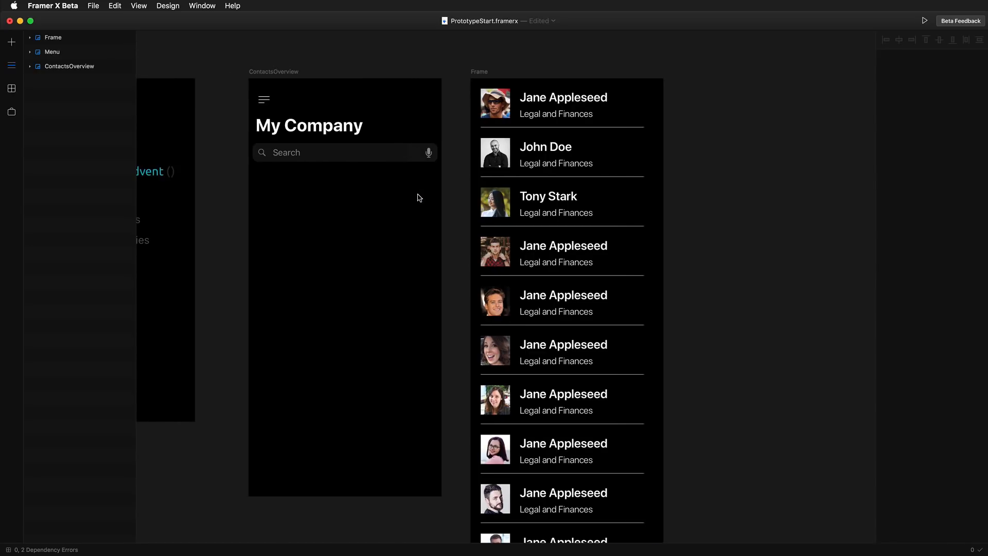
{"action": "scroll", "coordinate": [410, 181], "scroll_direction": "left", "scroll_amount": 2}
{"action": "scroll", "coordinate": [413, 183], "scroll_direction": "left", "scroll_amount": 2}
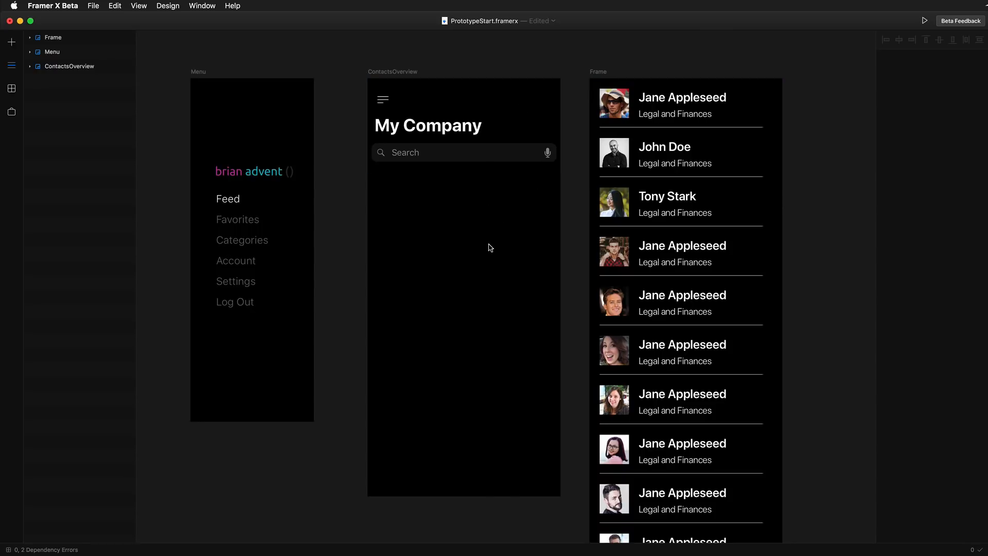
{"action": "left_click", "coordinate": [12, 43]}
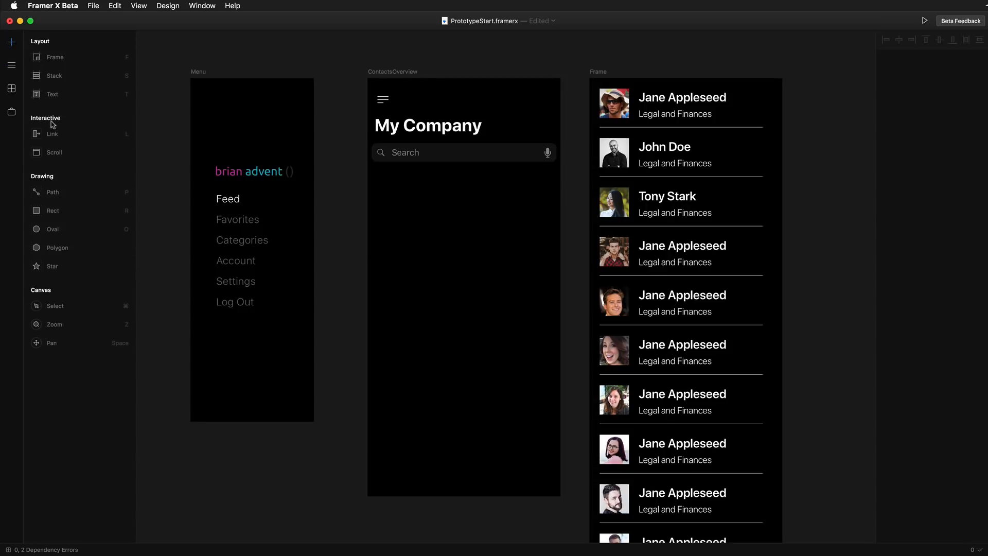
{"action": "left_click", "coordinate": [56, 152]}
{"action": "mouse_move", "coordinate": [402, 205]}
{"action": "left_mouse_down"}
{"action": "mouse_move", "coordinate": [502, 306]}
{"action": "mouse_move", "coordinate": [425, 205]}
{"action": "left_mouse_up"}
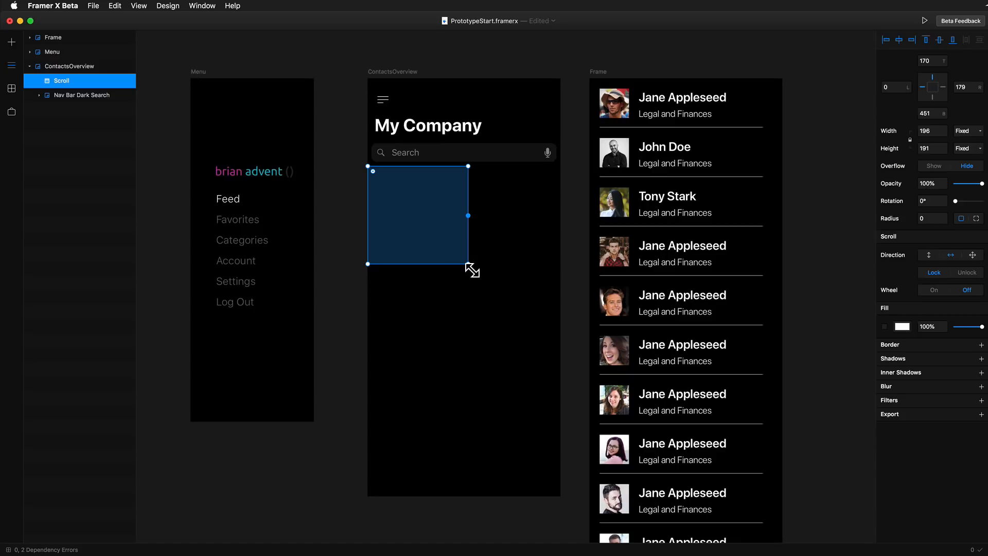
{"action": "left_click_drag", "start_coordinate": [468, 265], "coordinate": [566, 502]}
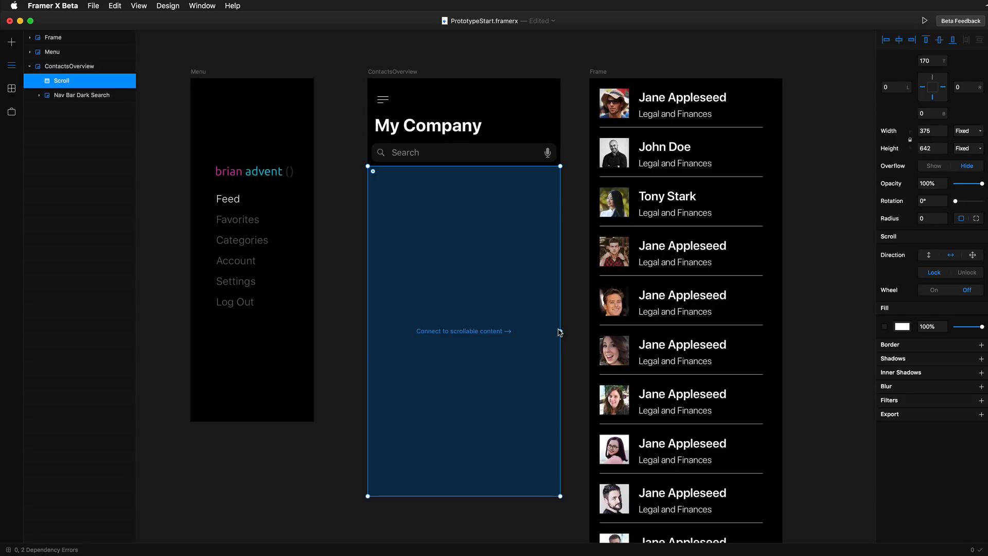
{"action": "left_click_drag", "start_coordinate": [561, 332], "coordinate": [699, 322]}
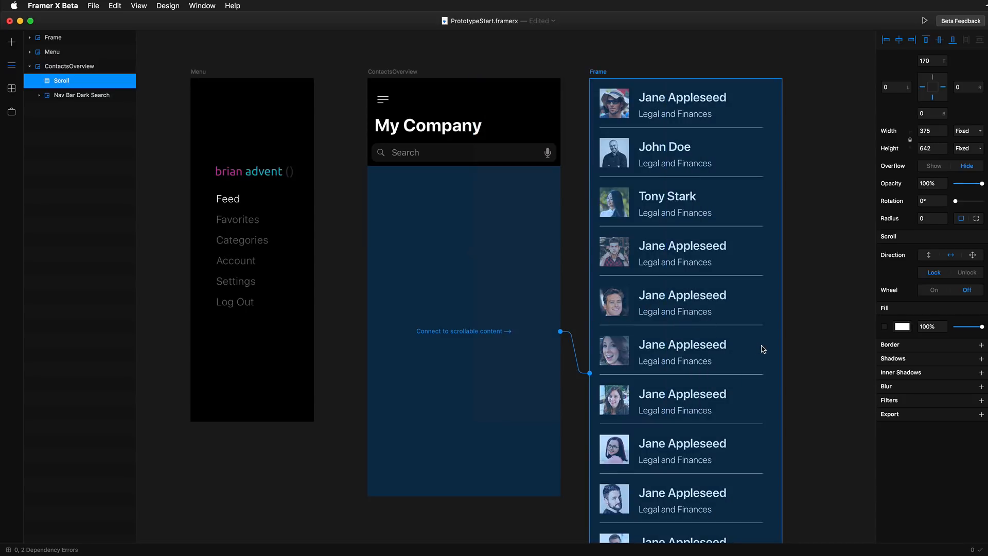
{"action": "left_click_drag", "start_coordinate": [763, 349], "coordinate": [762, 347]}
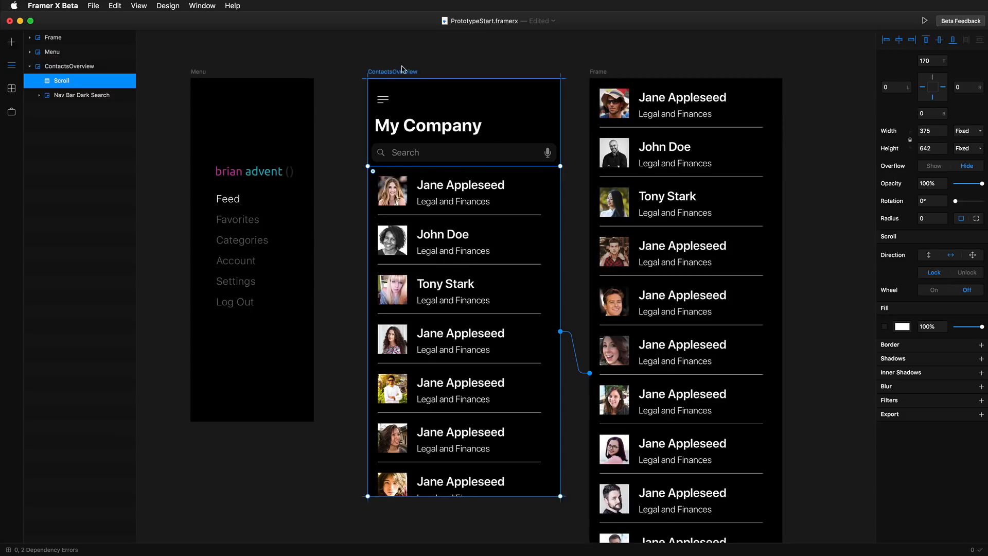
Try a different gap on the employee list's Stack and set it back to 20
{"action": "left_click", "coordinate": [650, 108]}
{"action": "mouse_move", "coordinate": [968, 308]}
{"action": "left_mouse_down"}
{"action": "mouse_move", "coordinate": [986, 309]}
{"action": "mouse_move", "coordinate": [959, 309]}
{"action": "left_mouse_up"}
{"action": "left_click", "coordinate": [923, 307]}
{"action": "type", "text": "20"}
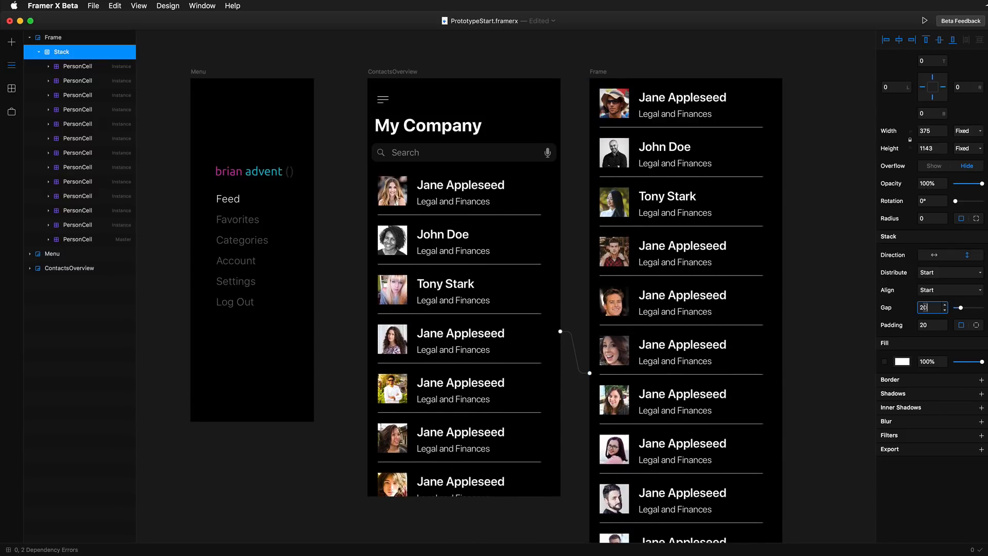
{"action": "key", "text": "Return"}
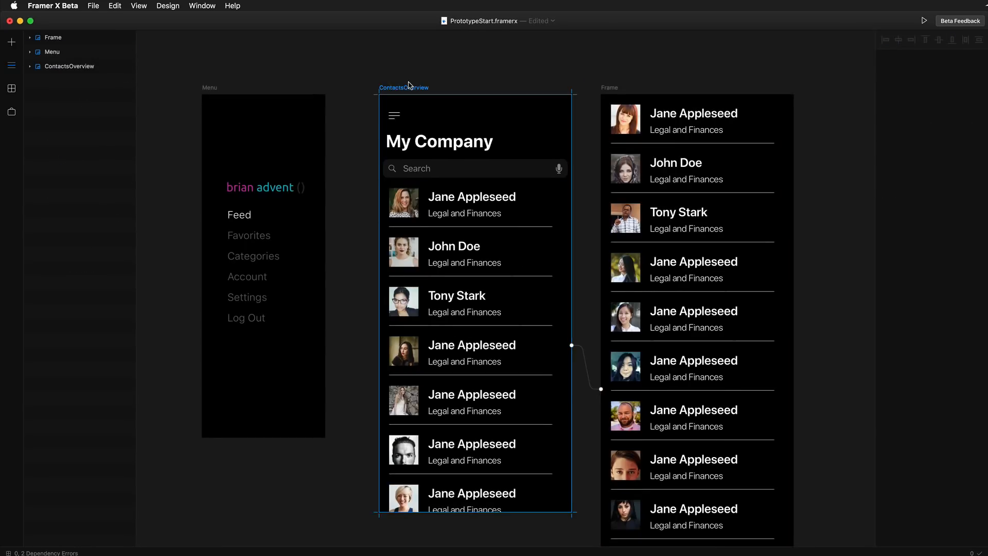
Preview the ContactsOverview screen and test scrolling through the employee list
{"action": "left_click", "coordinate": [411, 87]}
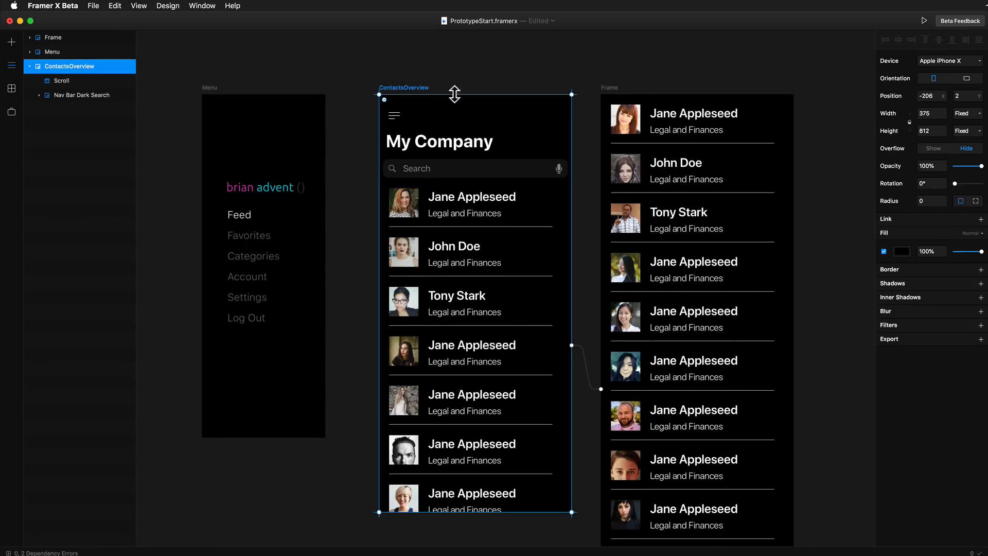
{"action": "left_click", "coordinate": [924, 21]}
{"action": "left_click_drag", "start_coordinate": [819, 128], "coordinate": [685, 86]}
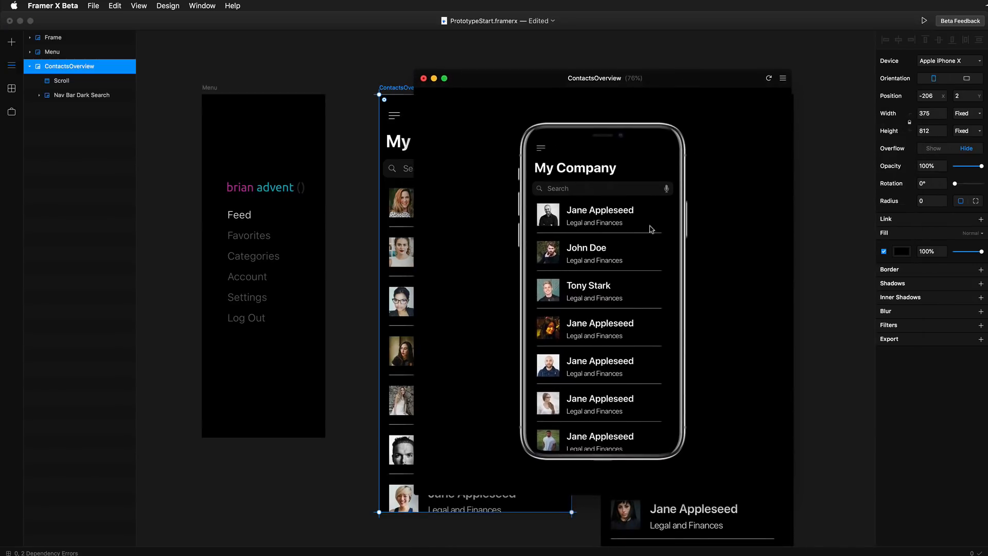
{"action": "scroll", "coordinate": [621, 260], "scroll_direction": "down", "scroll_amount": 3}
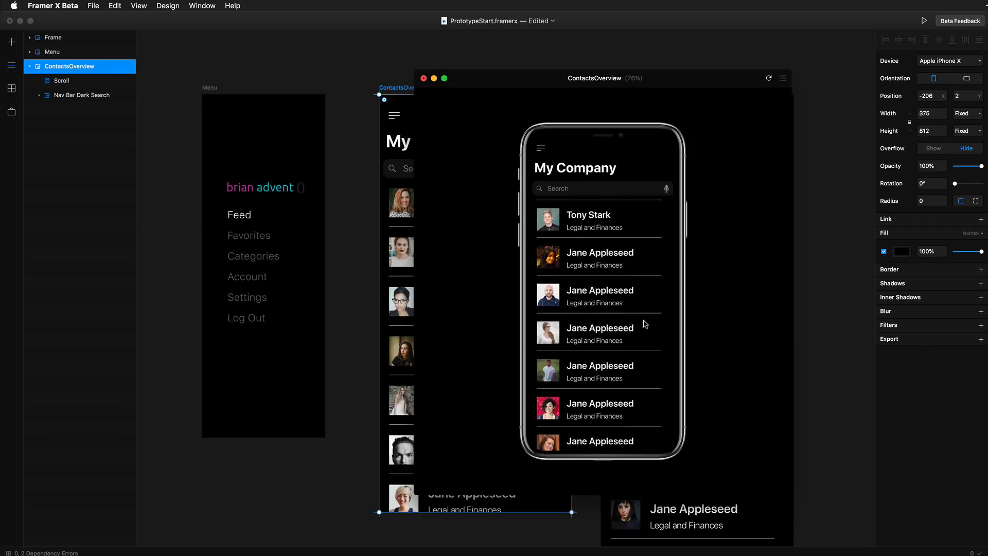
{"action": "left_click_drag", "start_coordinate": [643, 322], "coordinate": [655, 342]}
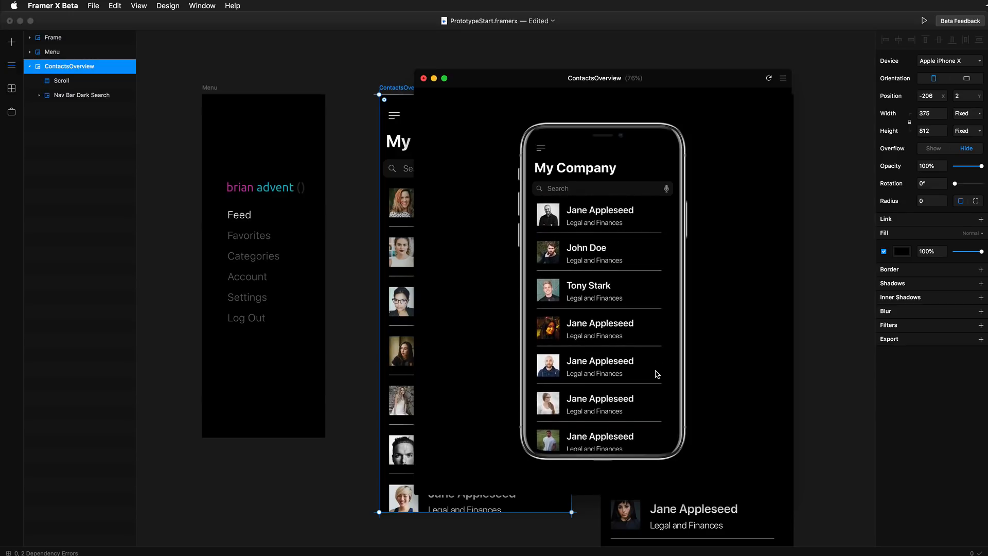
Add a link from the Menu Icon in the ContactsOverview navigation bar to the Menu frame
{"action": "left_click", "coordinate": [389, 122]}
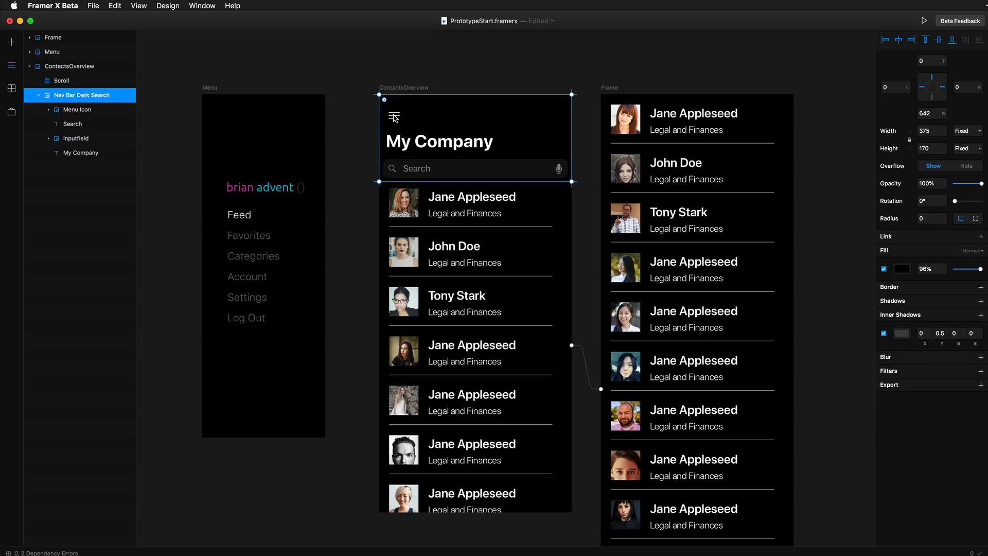
{"action": "left_click", "coordinate": [394, 118]}
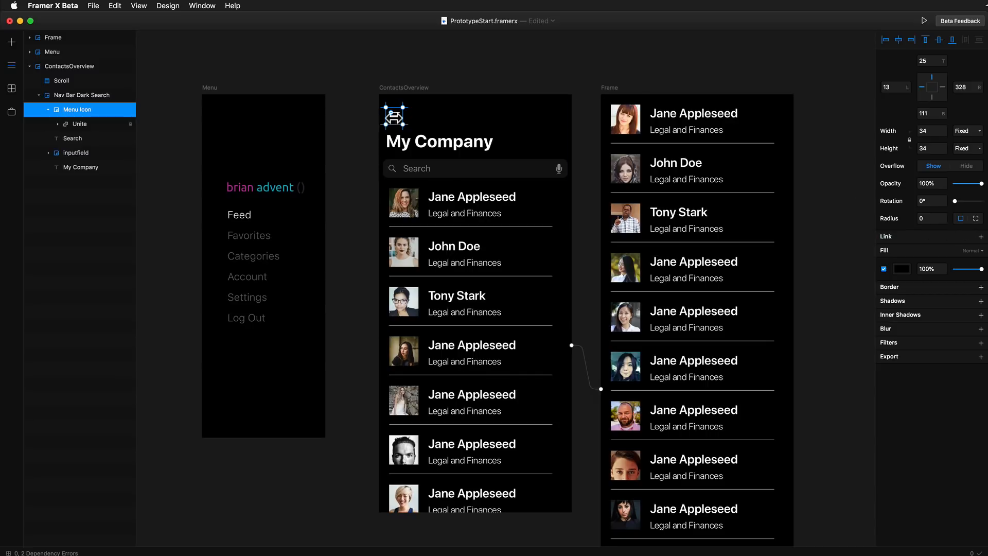
{"action": "left_click", "coordinate": [981, 238]}
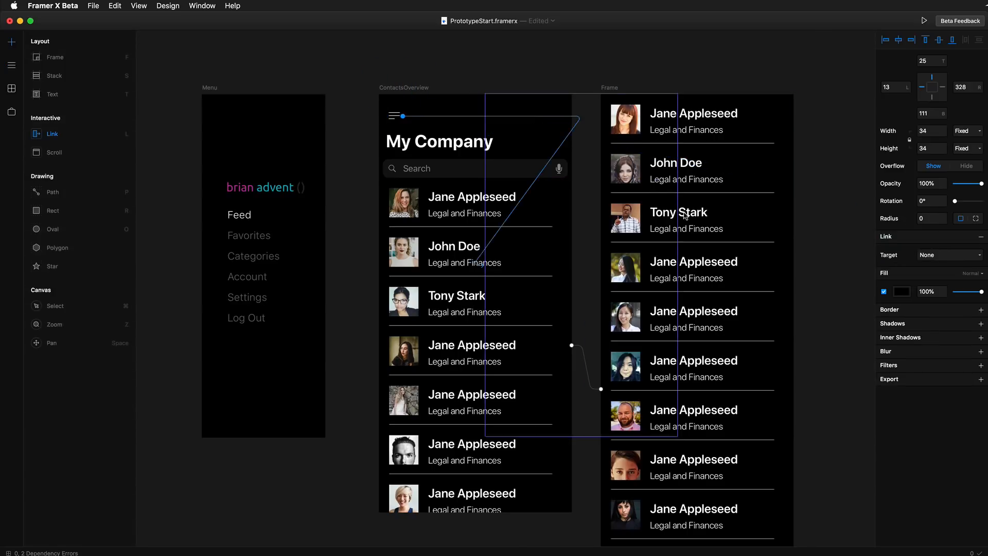
{"action": "left_click", "coordinate": [287, 111]}
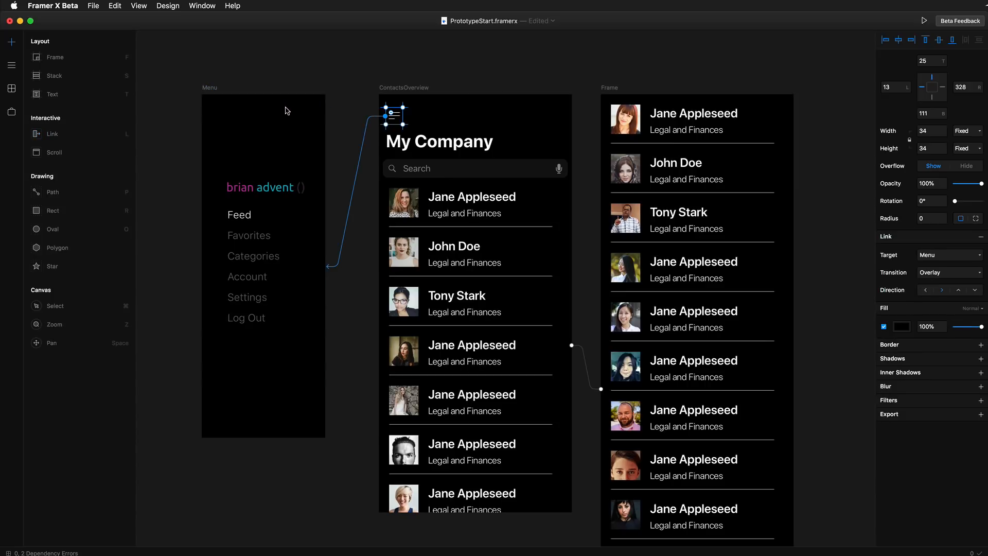
Review the target and transition options of the Menu Icon's link, keeping the Overlay transition
{"action": "left_click", "coordinate": [931, 255]}
{"action": "left_click", "coordinate": [896, 253]}
{"action": "left_click", "coordinate": [923, 255]}
{"action": "left_click", "coordinate": [927, 257]}
{"action": "left_click", "coordinate": [936, 276]}
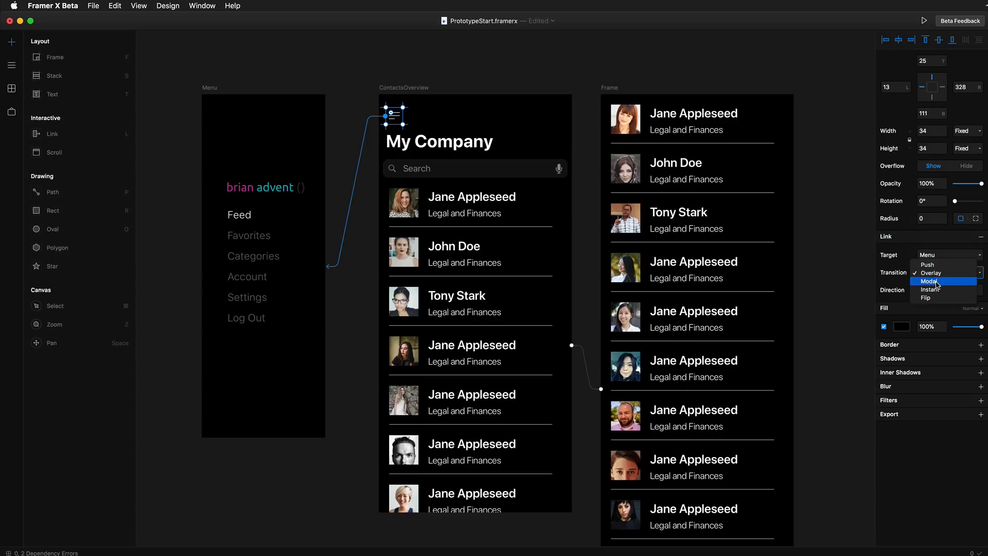
{"action": "left_click", "coordinate": [894, 267]}
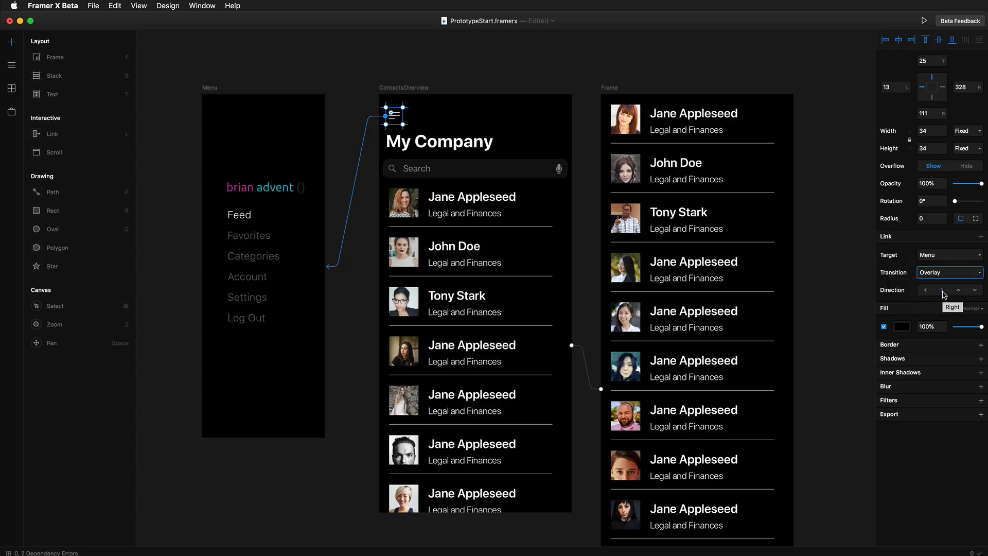
Preview the prototype and test opening and dismissing the side menu several times with the Overlay transition
{"action": "left_click", "coordinate": [924, 20]}
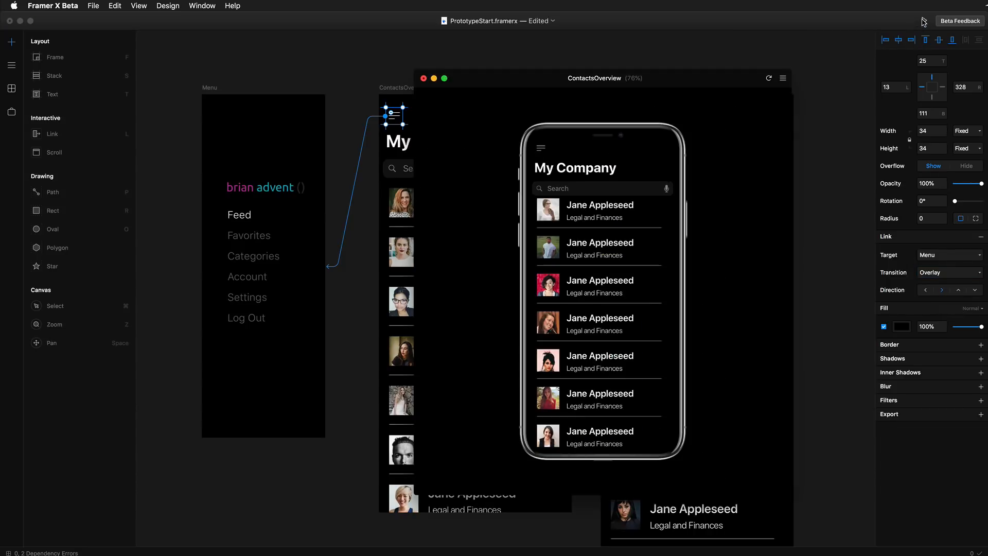
{"action": "left_click", "coordinate": [541, 149]}
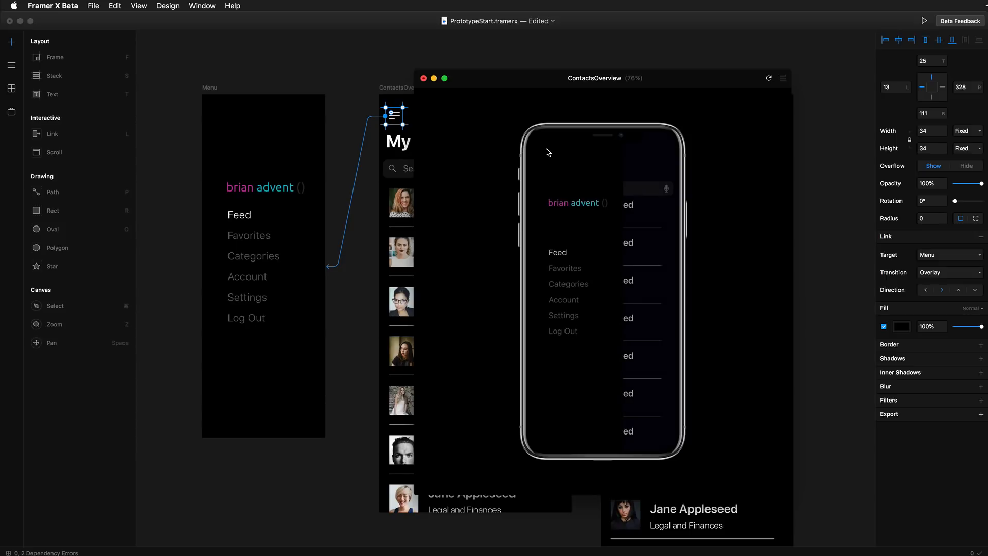
{"action": "left_click", "coordinate": [637, 159]}
{"action": "left_click", "coordinate": [545, 153]}
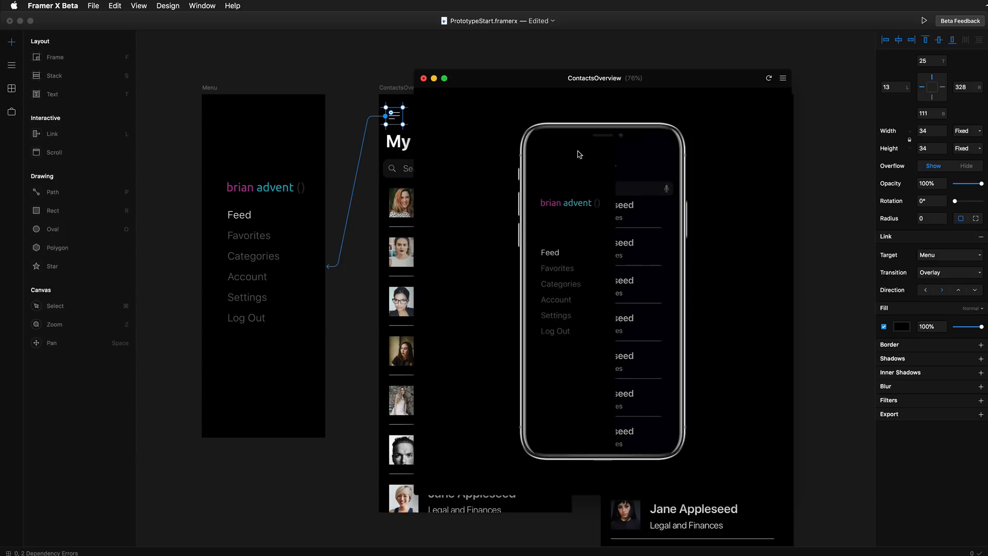
{"action": "left_click", "coordinate": [648, 160]}
{"action": "left_click", "coordinate": [541, 149]}
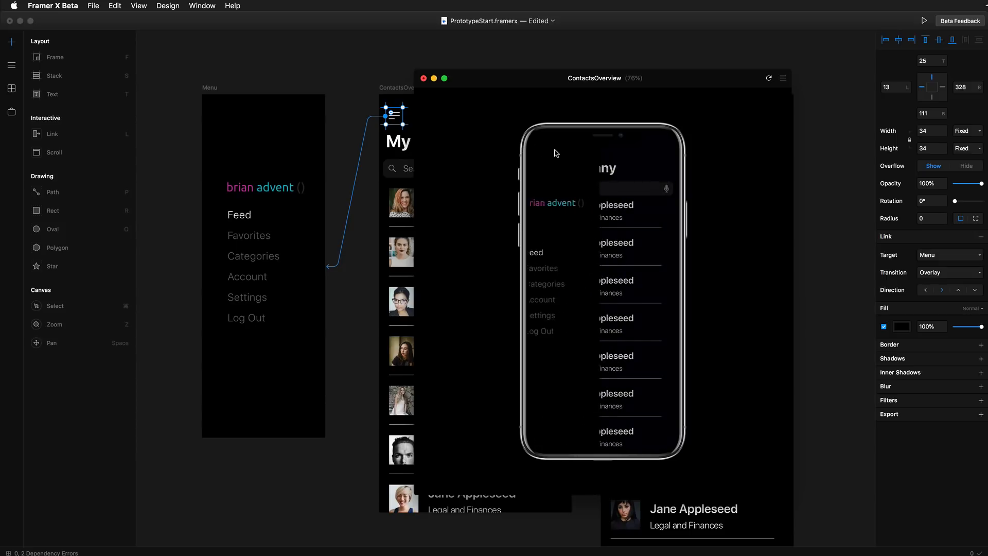
{"action": "left_click", "coordinate": [639, 161]}
{"action": "left_click", "coordinate": [811, 175]}
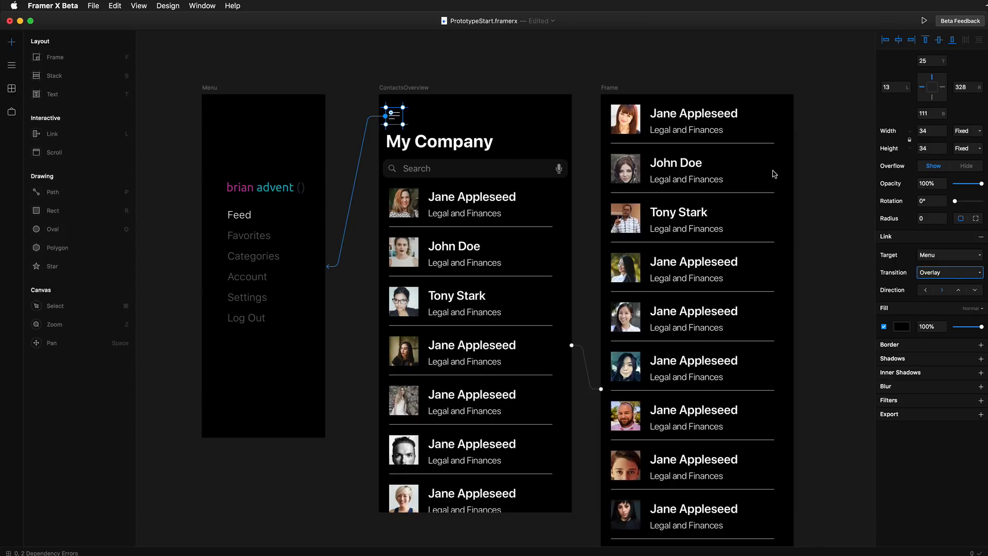
Set the Menu Icon link's transition to Modal and preview how the menu opens
{"action": "left_click", "coordinate": [956, 279]}
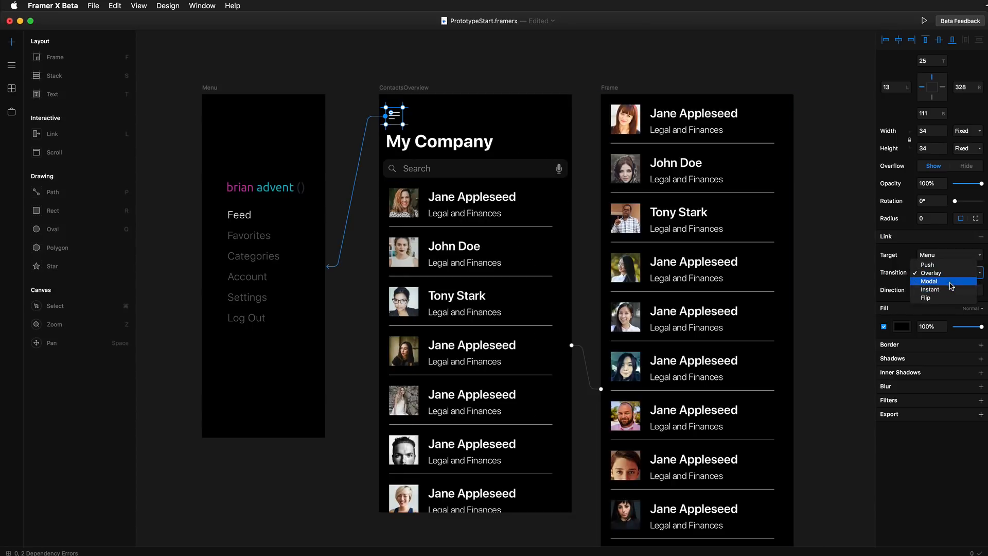
{"action": "left_click", "coordinate": [943, 264]}
{"action": "left_click", "coordinate": [925, 21]}
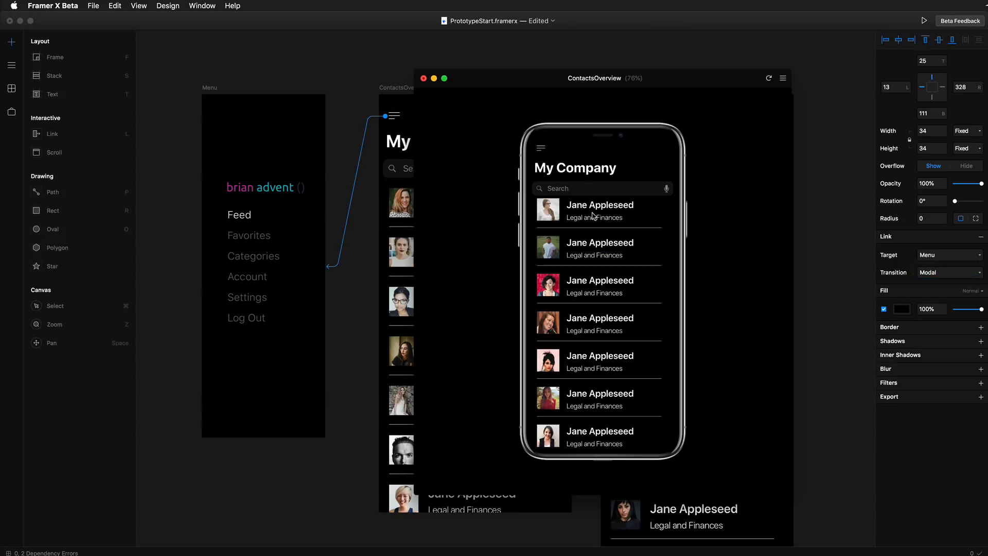
{"action": "left_click", "coordinate": [543, 150]}
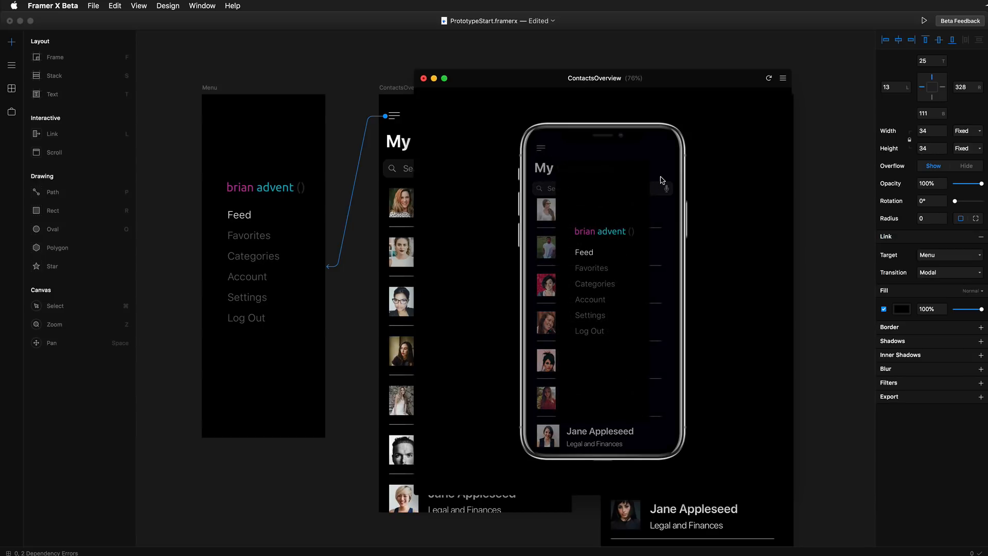
{"action": "left_click", "coordinate": [803, 190]}
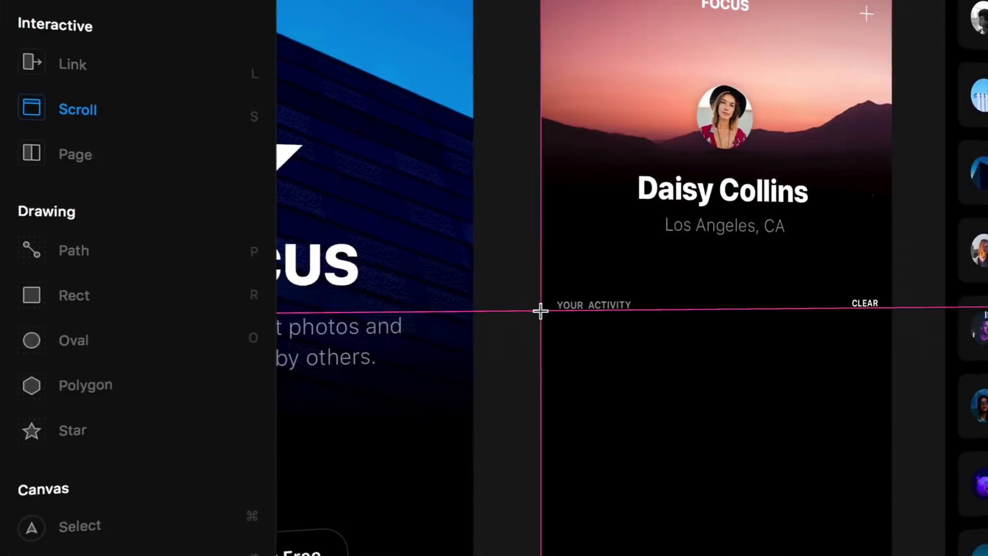
Draw a full-width scroll area below YOUR ACTIVITY on the Profile frame and connect it to the separate activity list frame
{"action": "left_click_drag", "start_coordinate": [541, 311], "coordinate": [778, 480]}
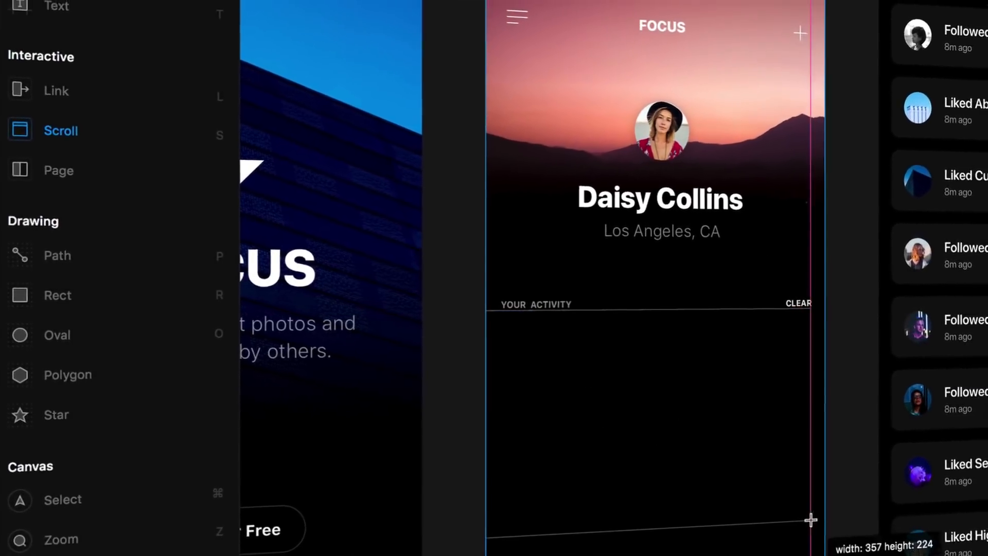
{"action": "left_click_drag", "start_coordinate": [793, 523], "coordinate": [792, 525]}
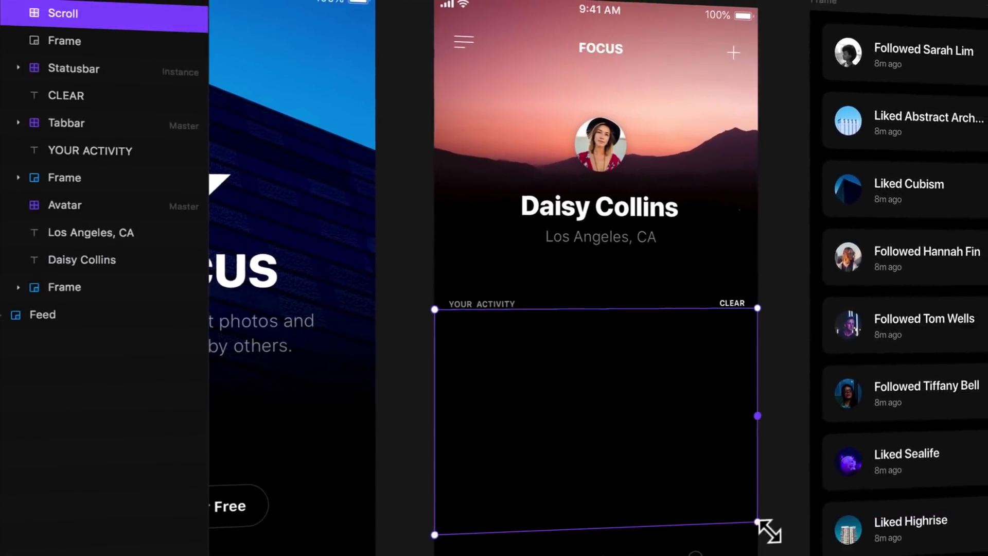
{"action": "left_click_drag", "start_coordinate": [724, 413], "coordinate": [712, 334]}
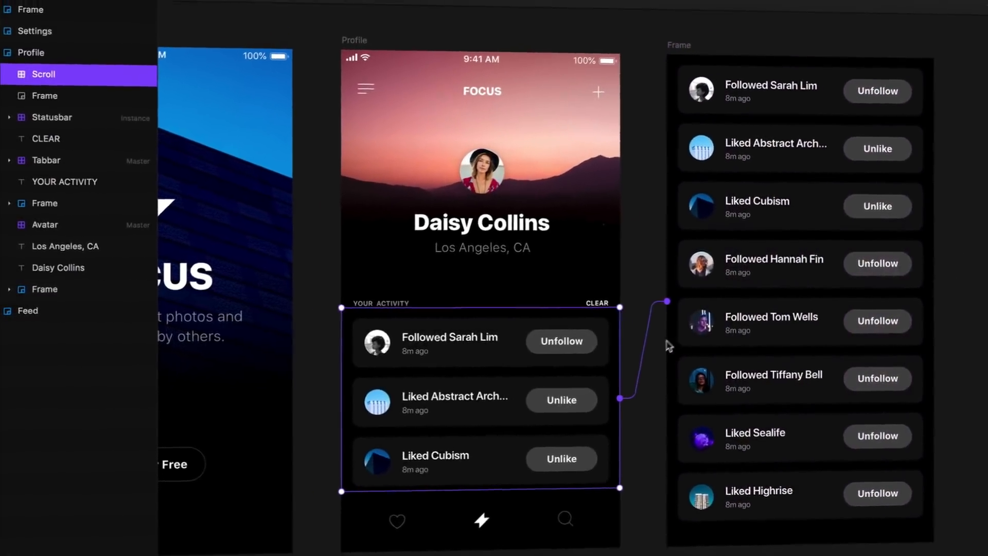
Link the Start for Free button to the Profile frame with a Push transition and try out the interaction
{"action": "left_click_drag", "start_coordinate": [222, 475], "coordinate": [336, 362]}
{"action": "left_click_drag", "start_coordinate": [404, 278], "coordinate": [401, 217]}
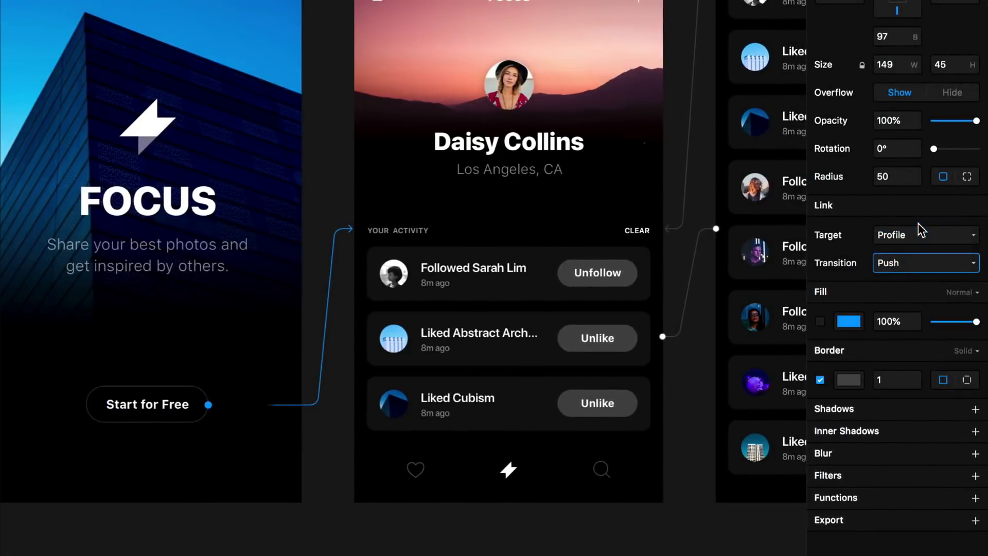
{"action": "left_click", "coordinate": [195, 415]}
{"action": "left_click_drag", "start_coordinate": [560, 443], "coordinate": [598, 431]}
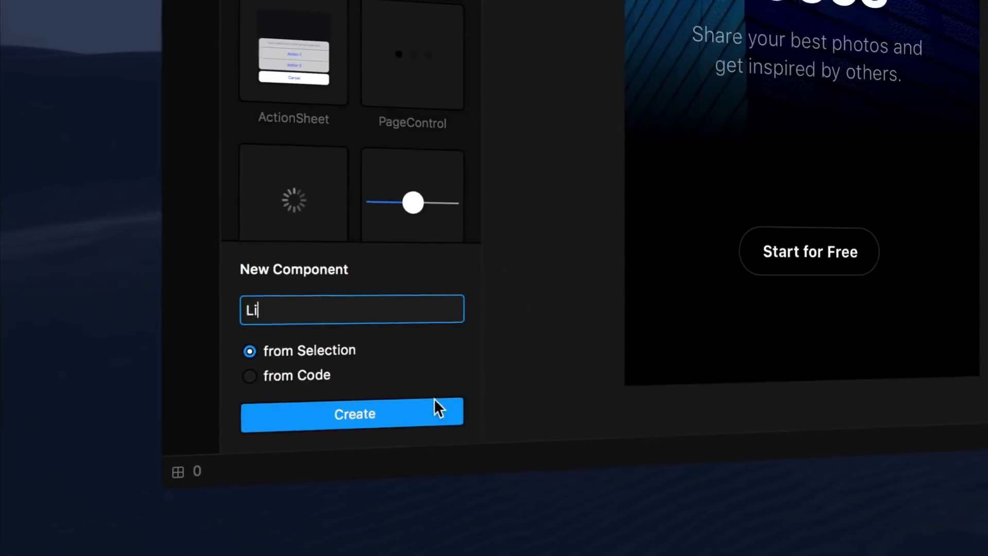
Create a component named "List item" from the selected activity row and duplicate it twice below the original
{"action": "type", "text": "st item"}
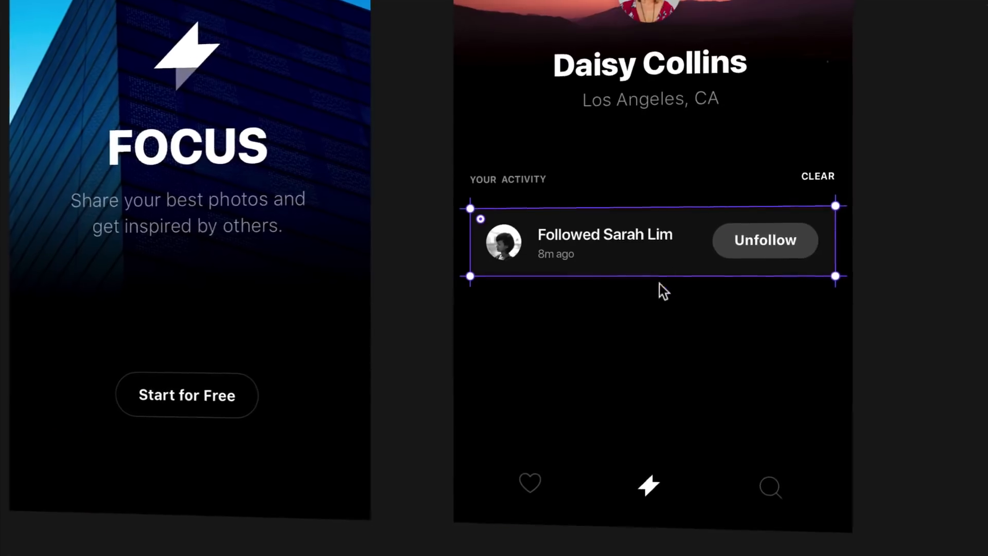
{"action": "key", "text": "super+d"}
{"action": "key", "text": "super+d"}
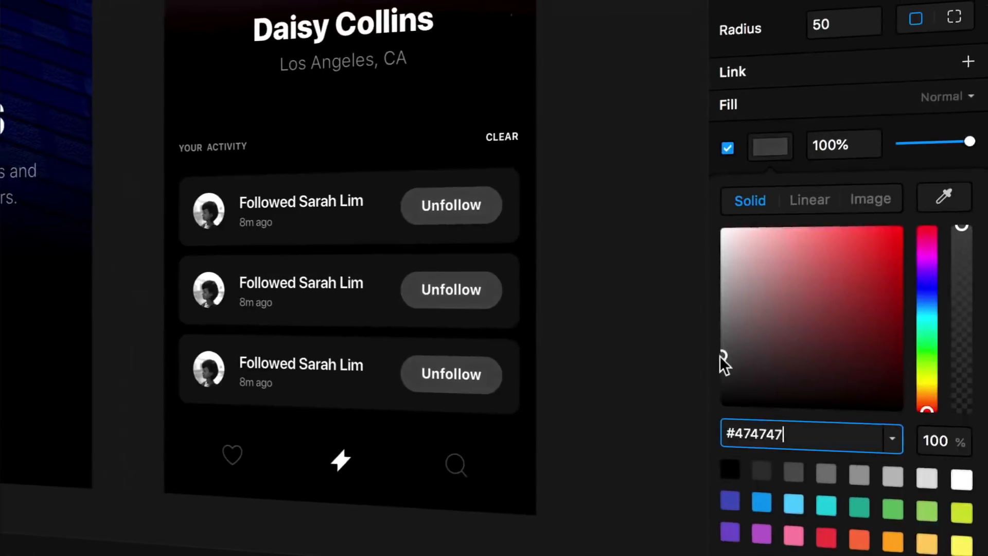
Darken the fill of the list item component's button and relabel the second row's button "Unlike"
{"action": "left_click_drag", "start_coordinate": [720, 356], "coordinate": [743, 394]}
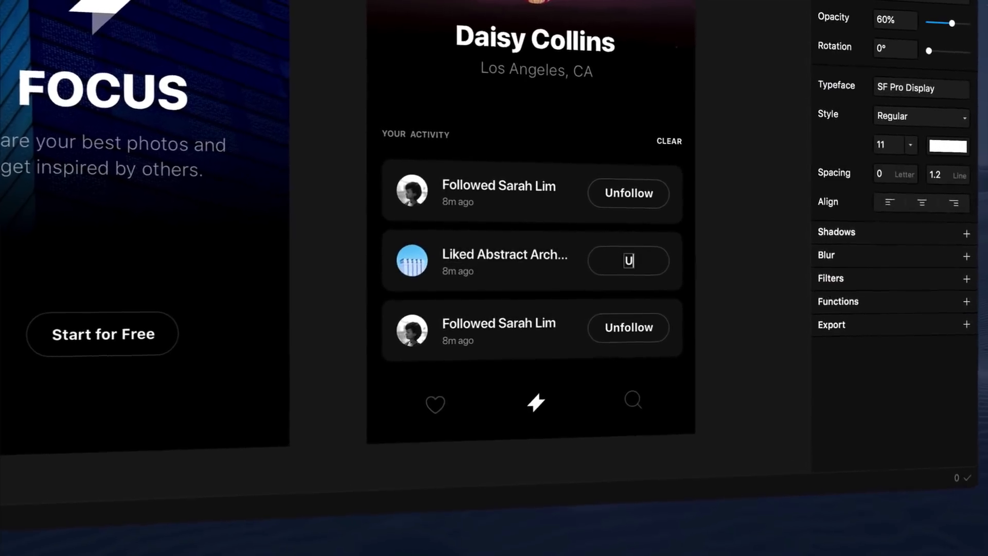
{"action": "type", "text": "nlik"}
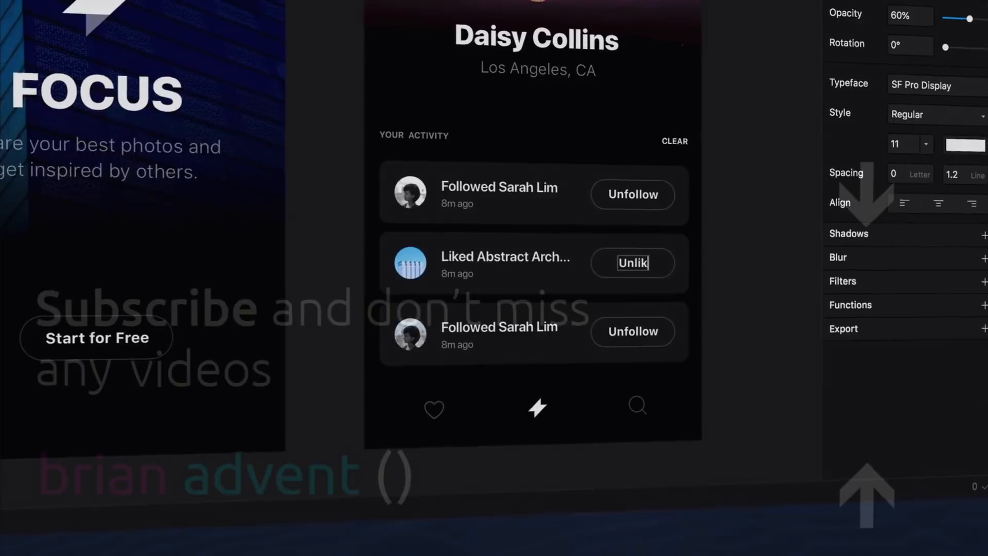